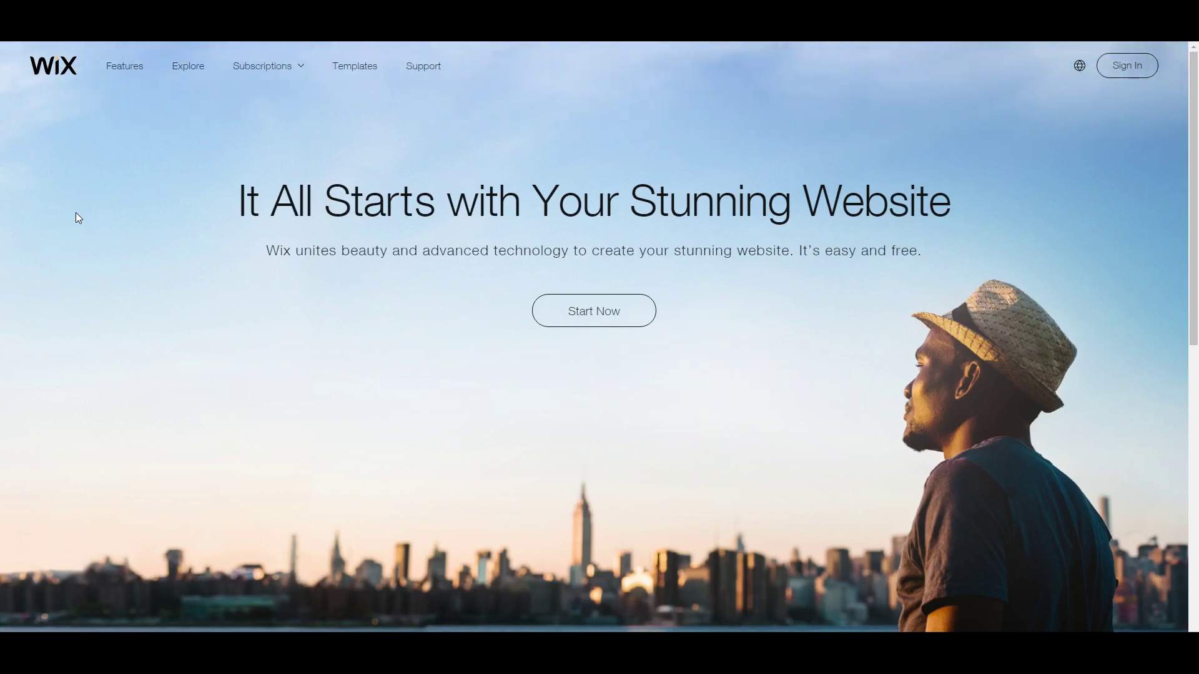
# Step: Look over the premium plans, then go to Sign In and switch to creating a new account
pyautogui.click(262, 65)
pyautogui.scroll(-1, 529, 267)
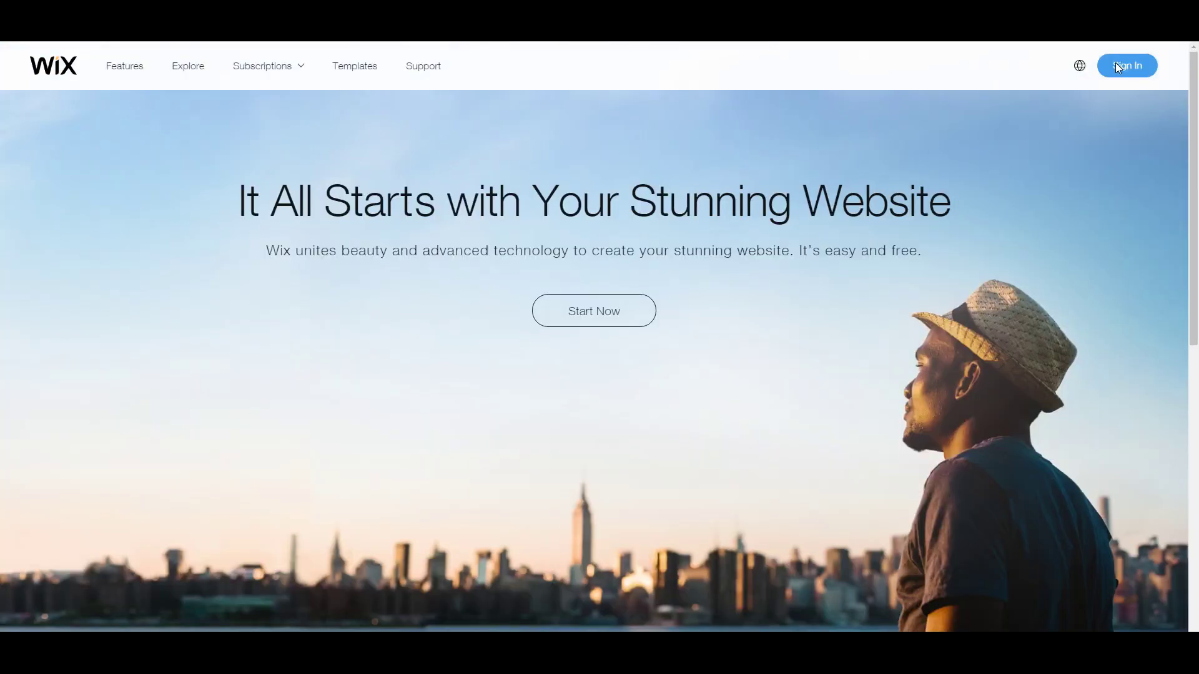
pyautogui.click(1105, 84)
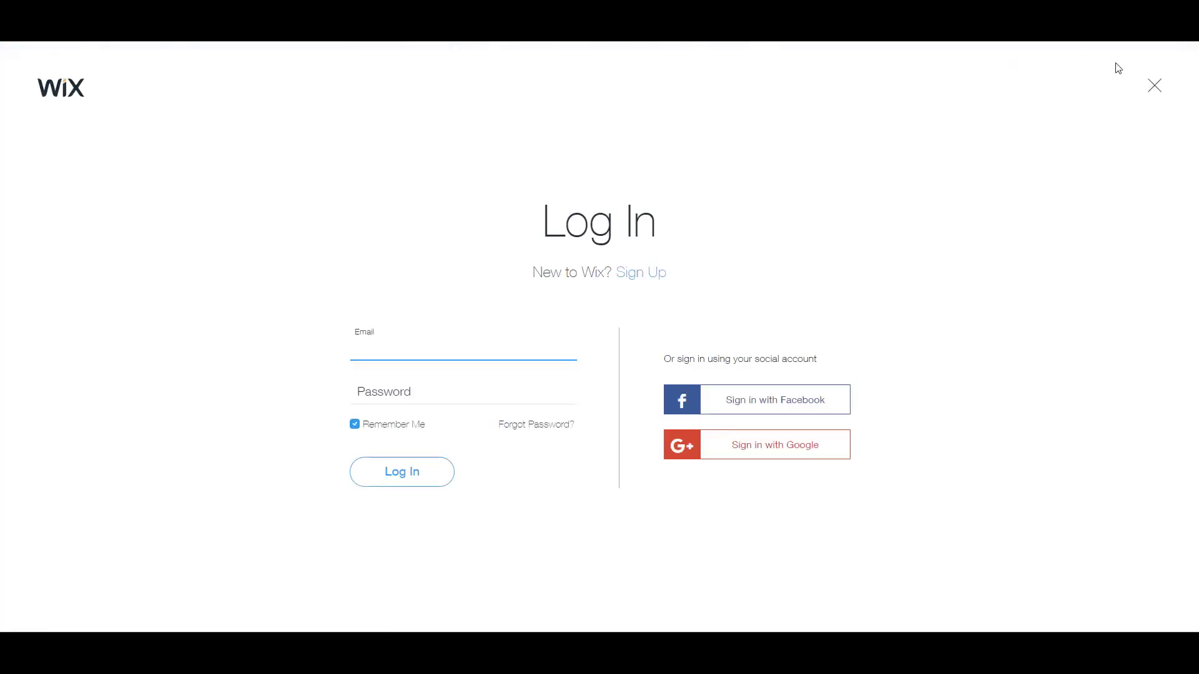
pyautogui.click(662, 278)
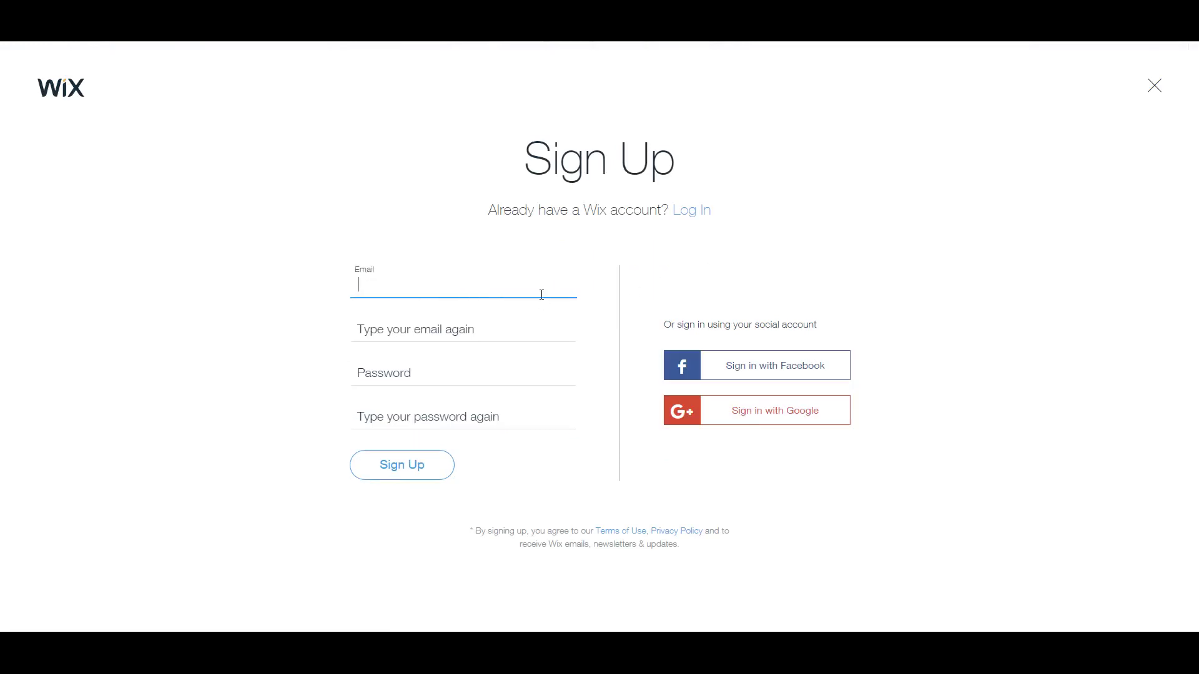
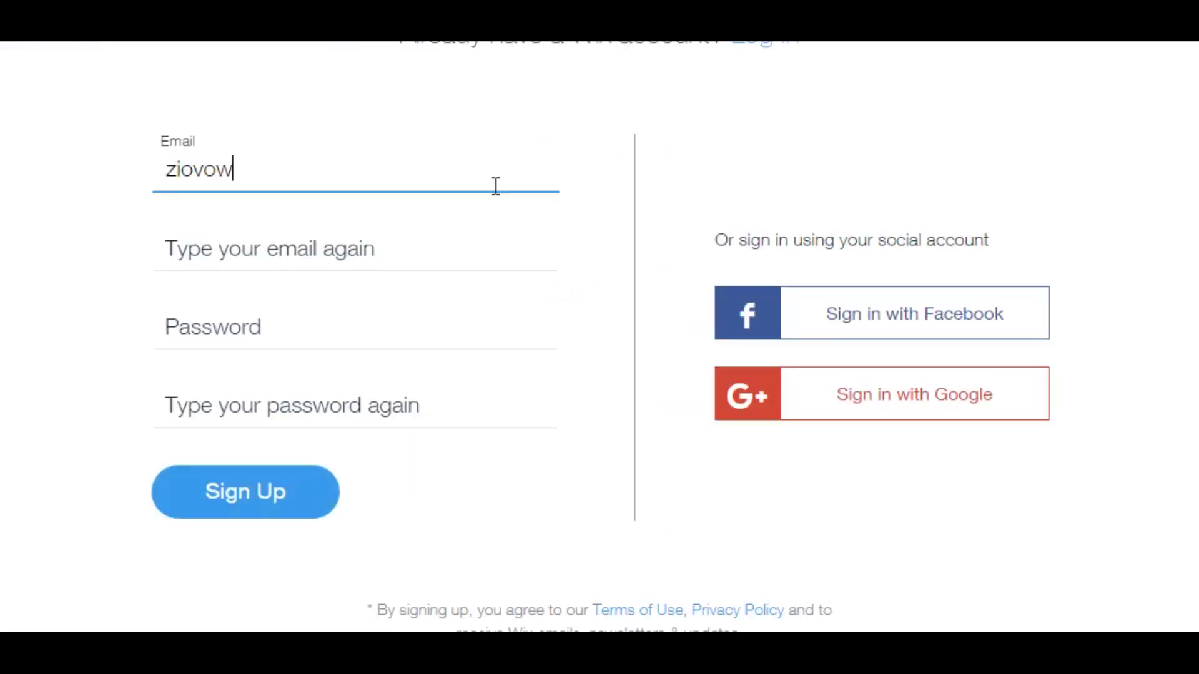
# Step: Enter the new account's Gmail address in both the email and repeat-email fields
pyautogui.press('BackSpace')
pyautogui.press('BackSpace')
pyautogui.press('BackSpace')
pyautogui.press('BackSpace')
pyautogui.press('BackSpace')
pyautogui.press('BackSpace')
pyautogui.press('BackSpace')
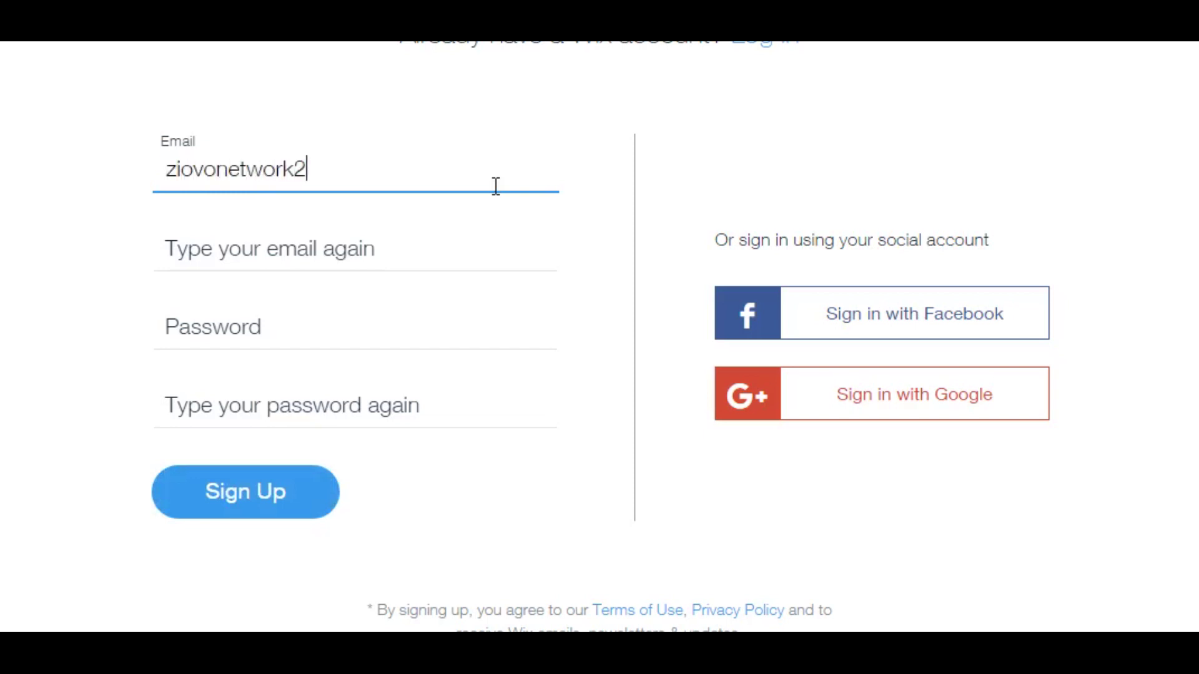
pyautogui.press('Tab')
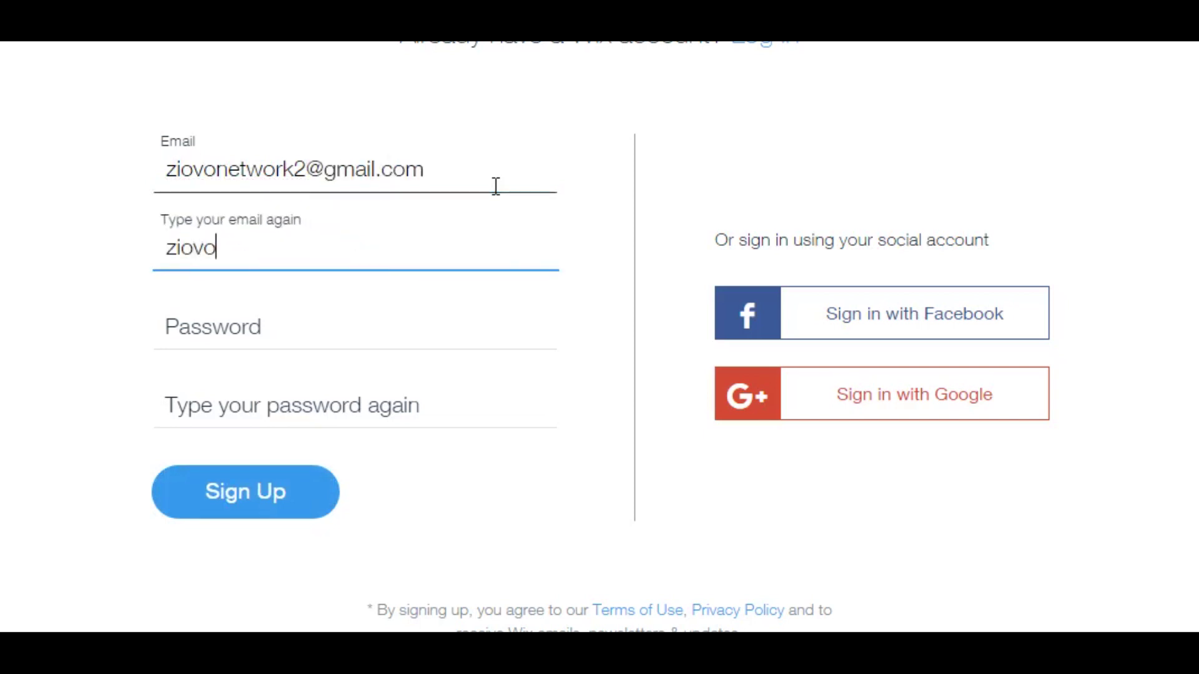
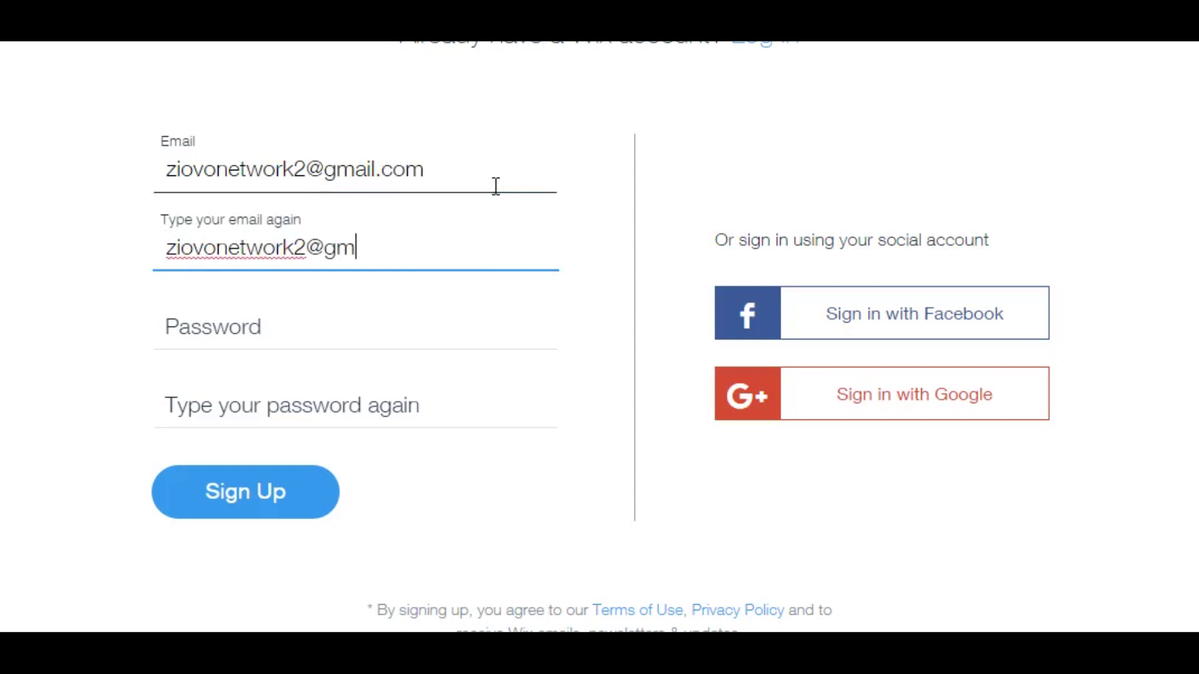
# Step: Enter and confirm the account password, then submit the sign-up form
pyautogui.press('Tab')
pyautogui.write('********')
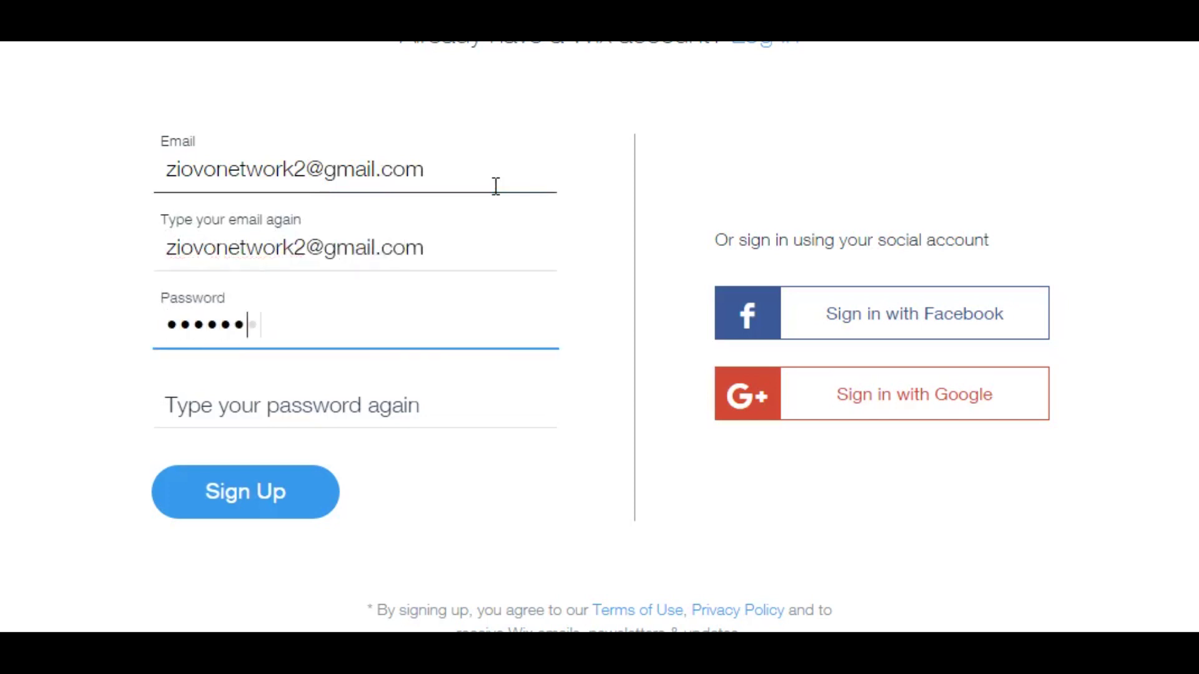
pyautogui.press('Tab')
pyautogui.write('********')
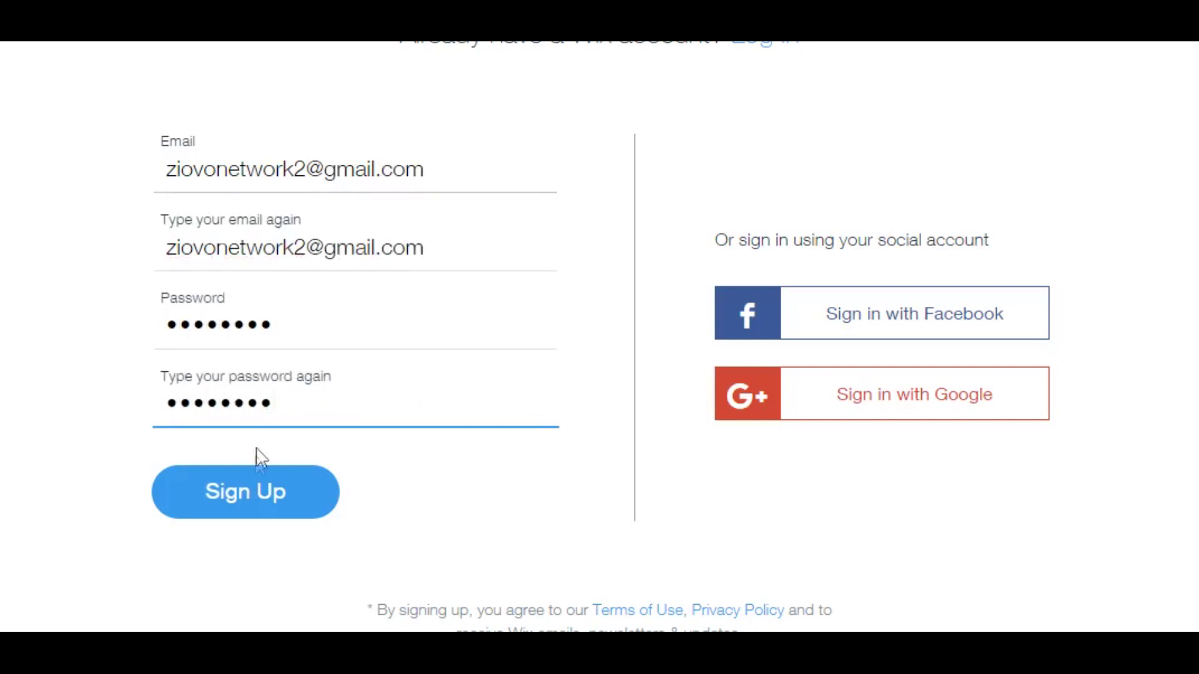
pyautogui.click(262, 486)
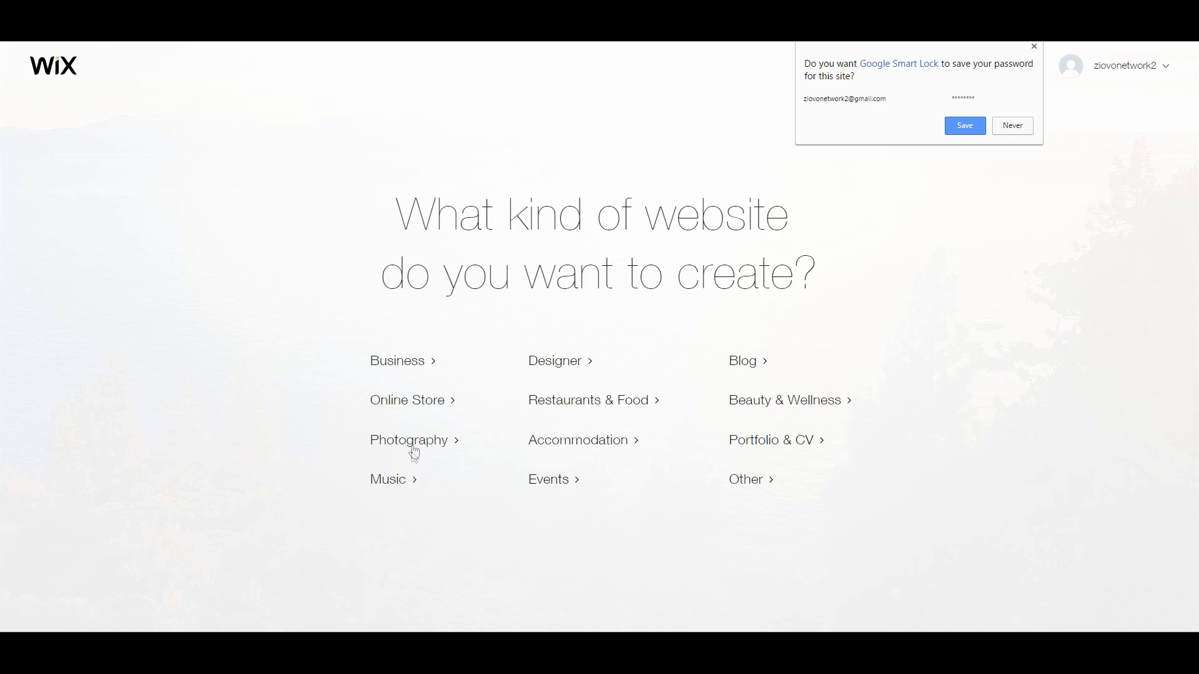
# Step: Pick Online Store as the kind of website to create
pyautogui.click(419, 409)
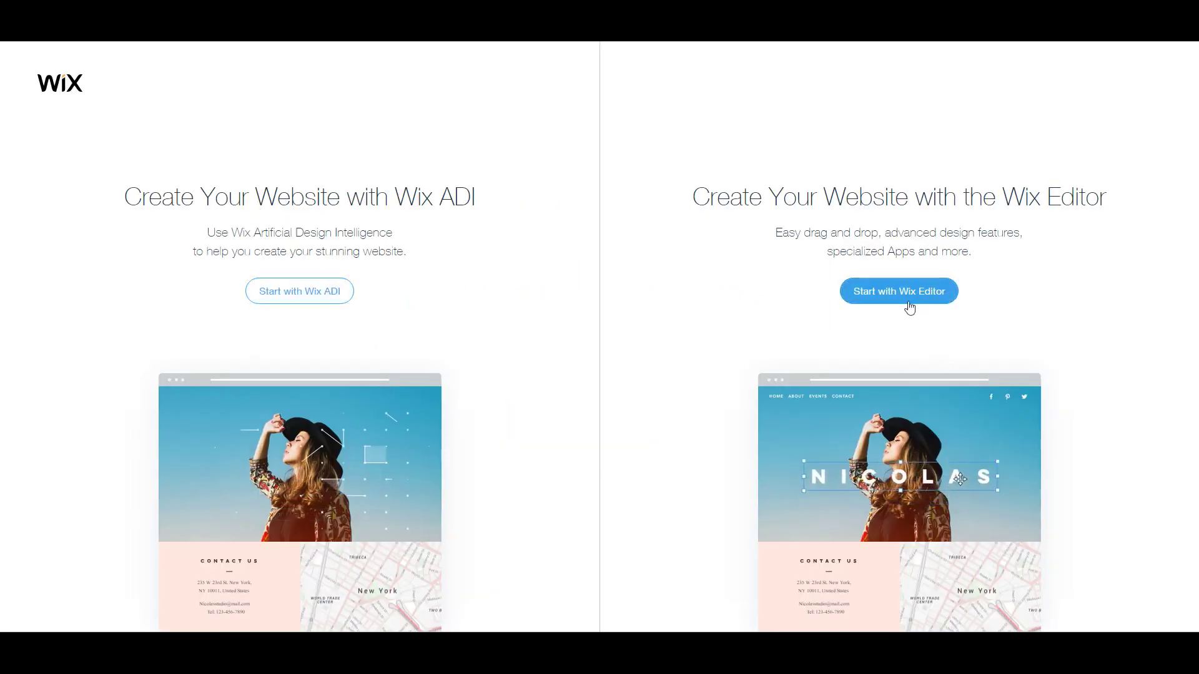
# Step: Start with the Wix Editor and browse to page 2 of store templates, to T-shirt Market
pyautogui.click(912, 304)
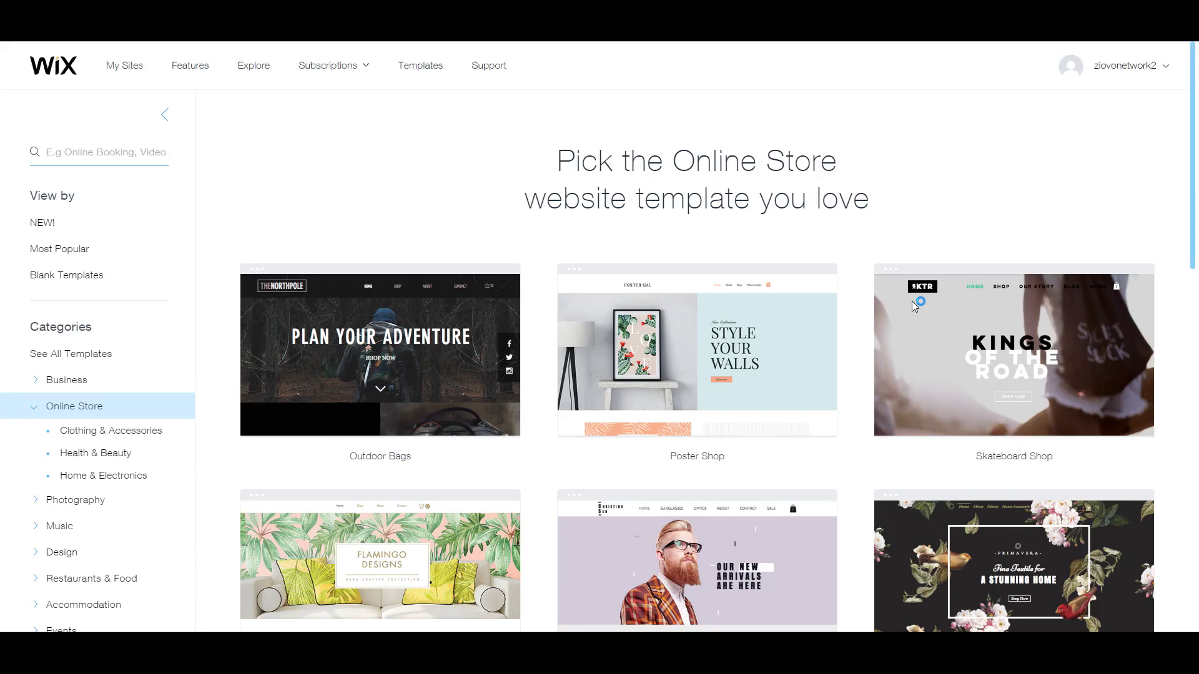
pyautogui.moveTo(913, 306)
pyautogui.scroll(-5, 121, 414)
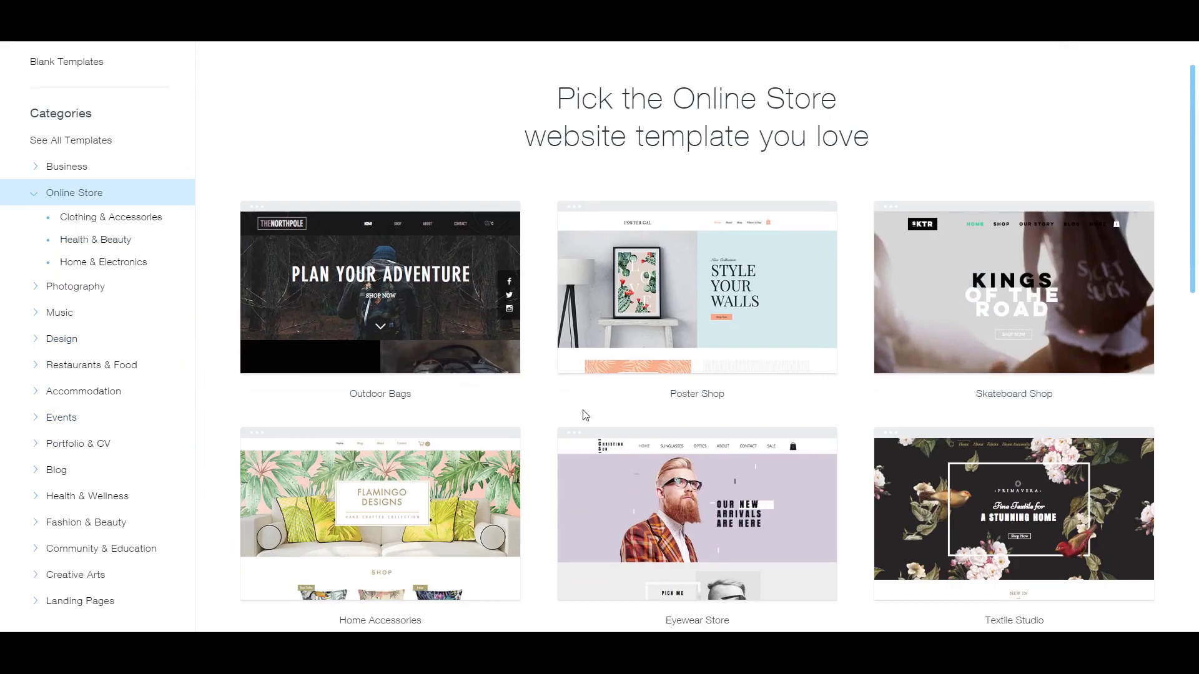
pyautogui.scroll(-2, 584, 412)
pyautogui.scroll(-2, 582, 410)
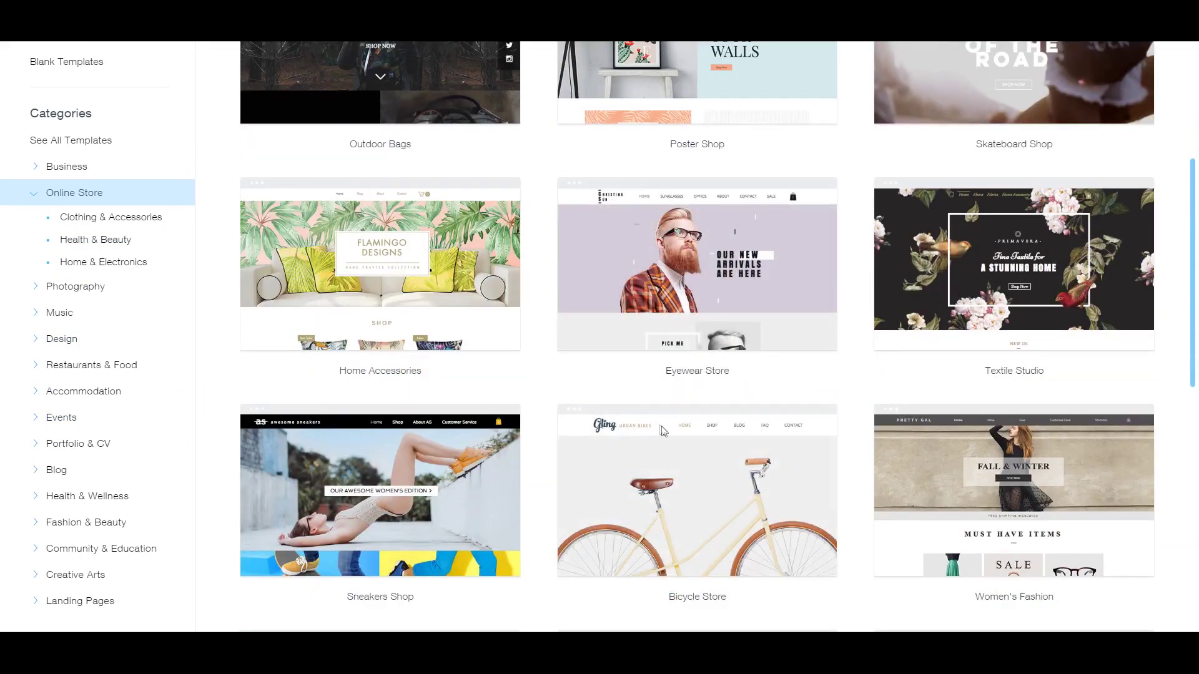
pyautogui.scroll(-6, 664, 431)
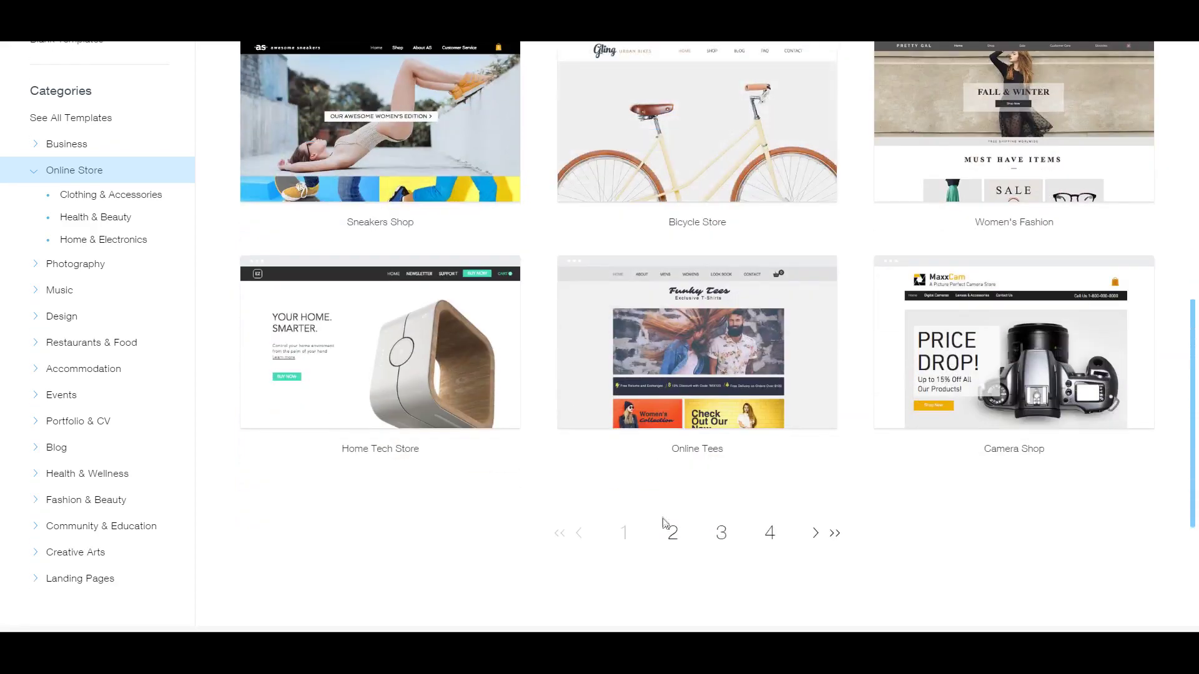
pyautogui.click(672, 532)
pyautogui.scroll(-4, 672, 533)
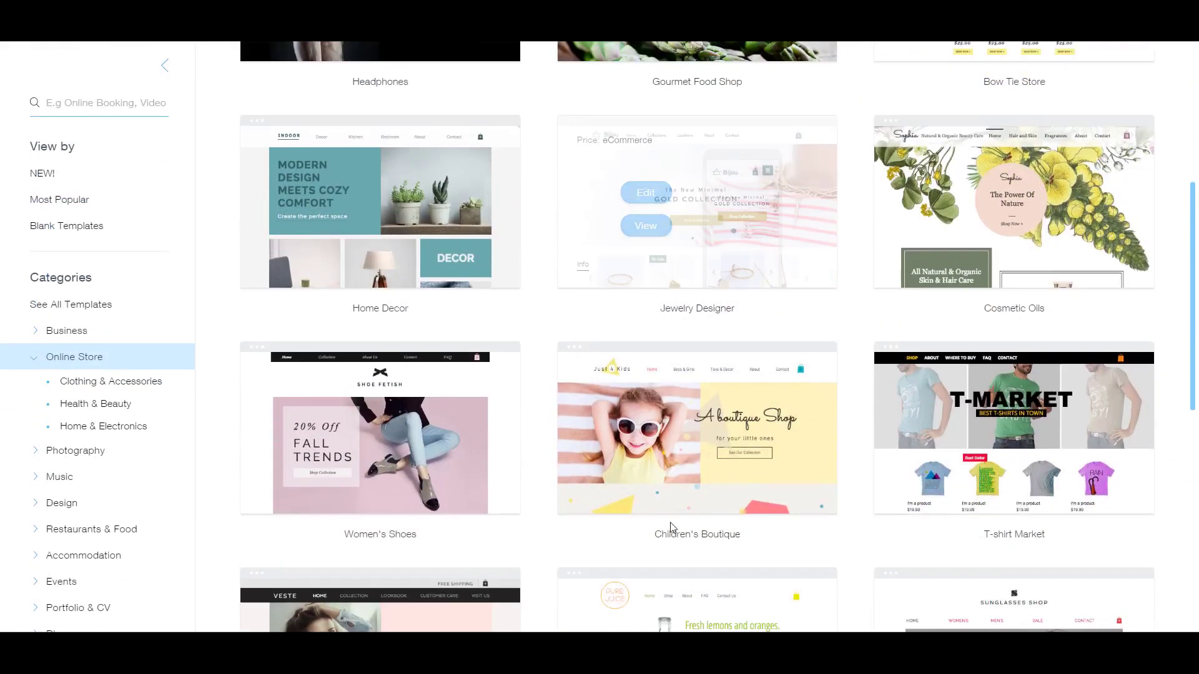
pyautogui.moveTo(909, 427)
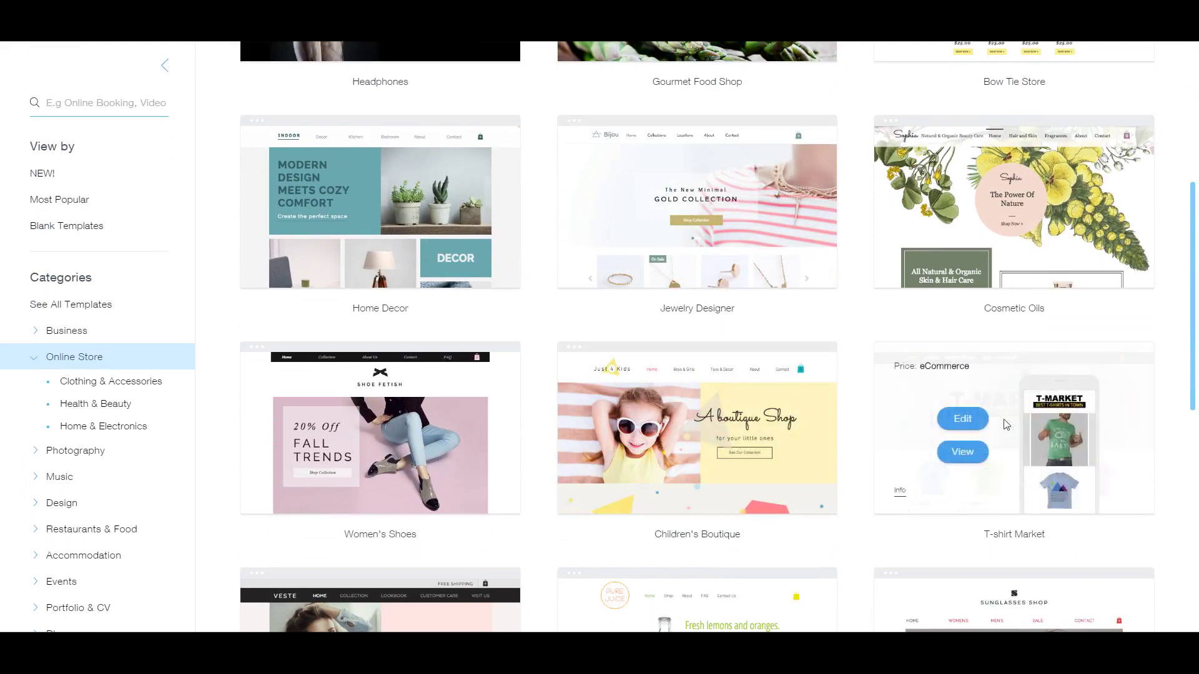
# Step: Preview the T-shirt Market template and view its About page
pyautogui.click(963, 451)
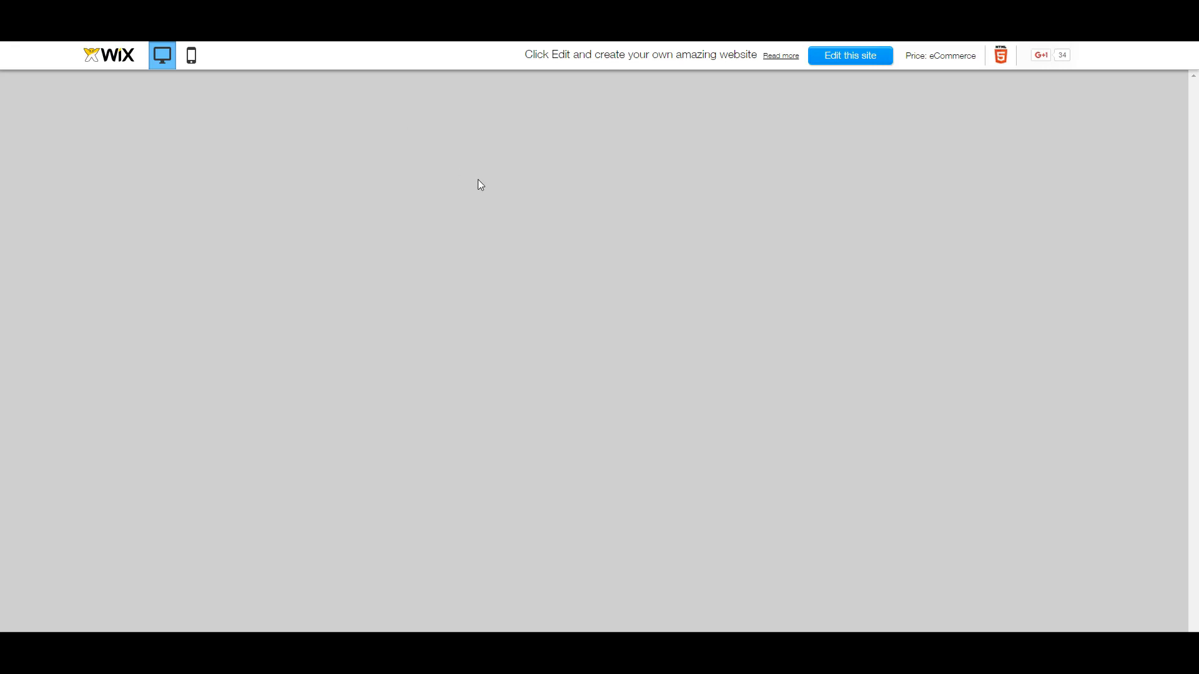
pyautogui.scroll(-2, 543, 334)
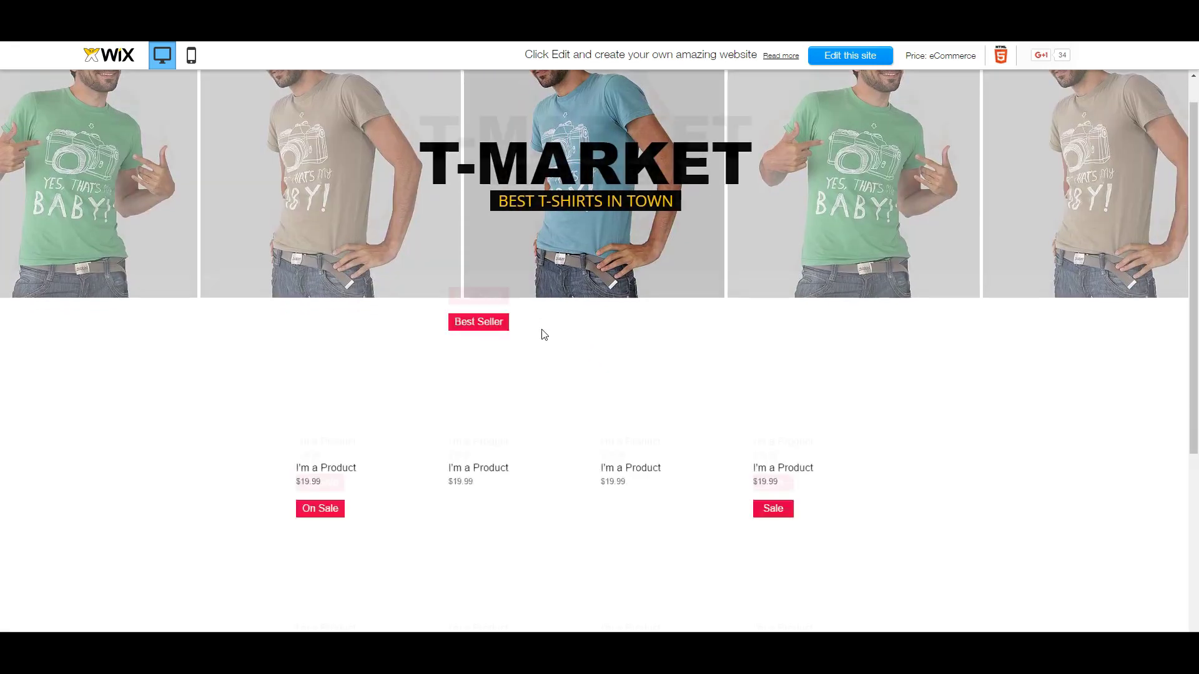
pyautogui.scroll(-5, 543, 334)
pyautogui.scroll(8, 538, 327)
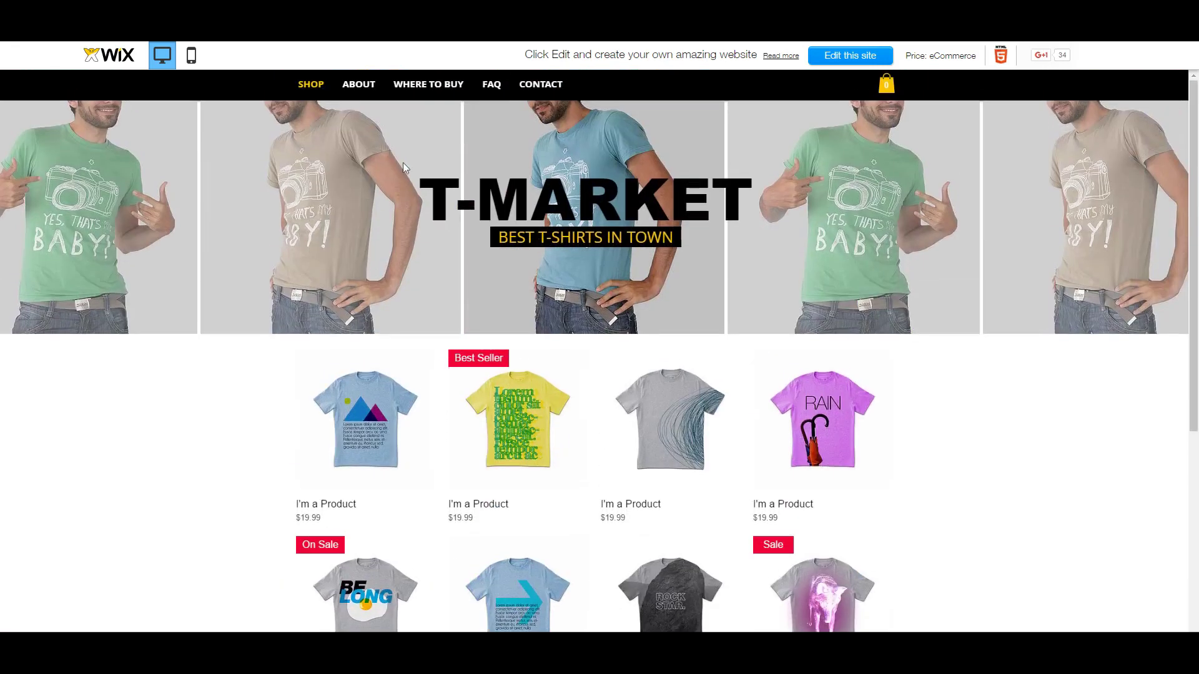
pyautogui.click(369, 84)
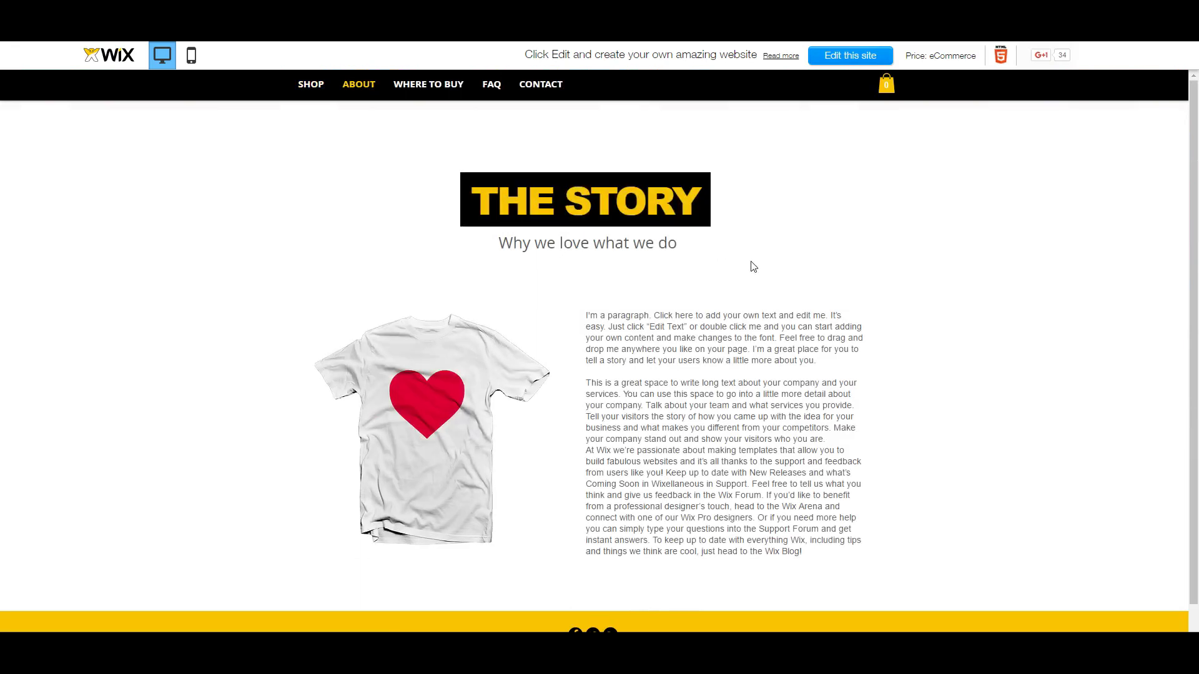
# Step: Check the About page in the mobile preview, then return to the desktop view
pyautogui.click(191, 54)
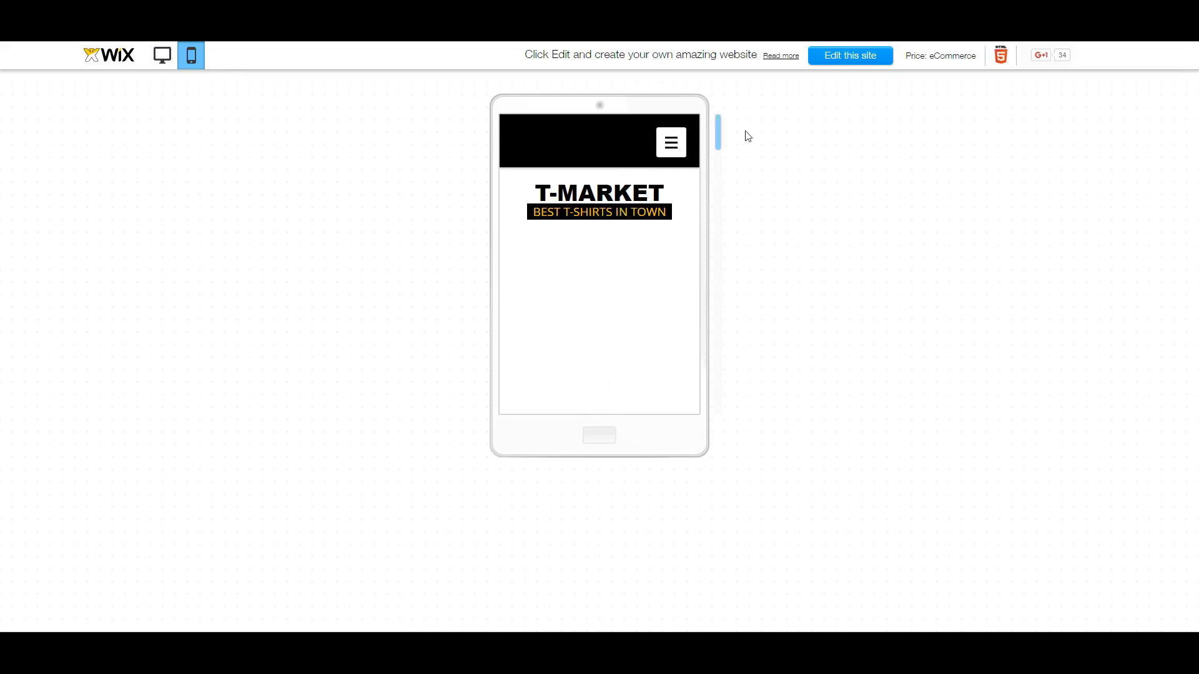
pyautogui.moveTo(719, 141)
pyautogui.mouseDown()
pyautogui.moveTo(718, 206)
pyautogui.moveTo(718, 139)
pyautogui.mouseUp()
pyautogui.click(671, 142)
pyautogui.click(591, 206)
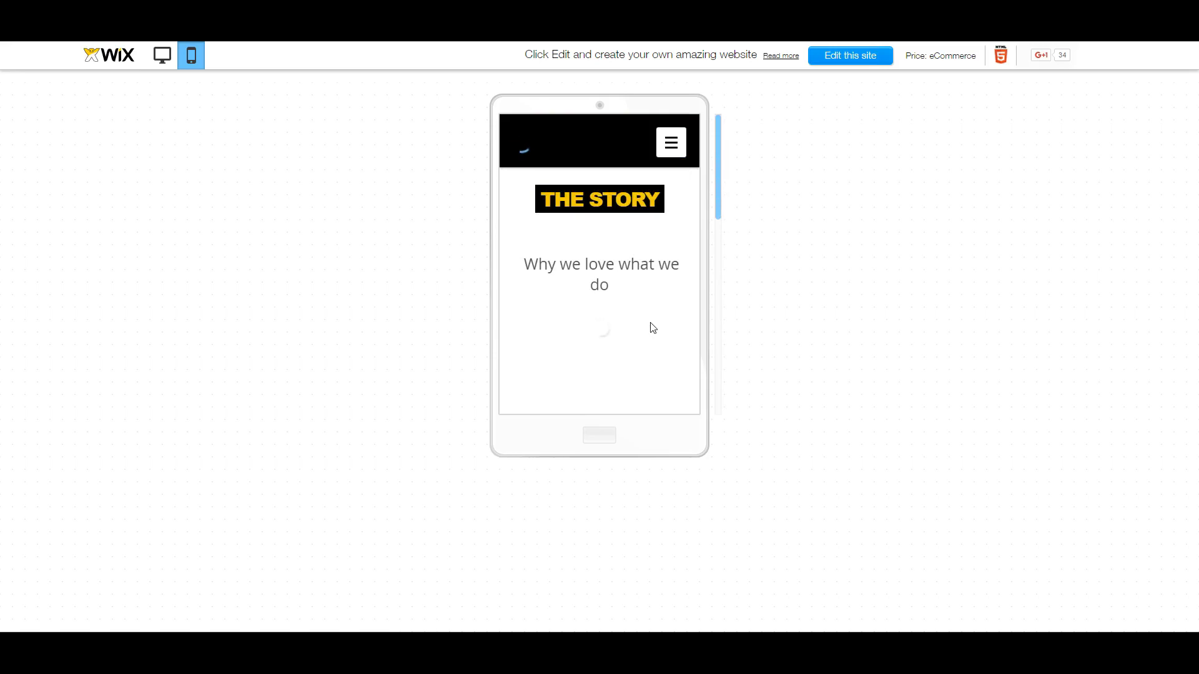
pyautogui.click(164, 57)
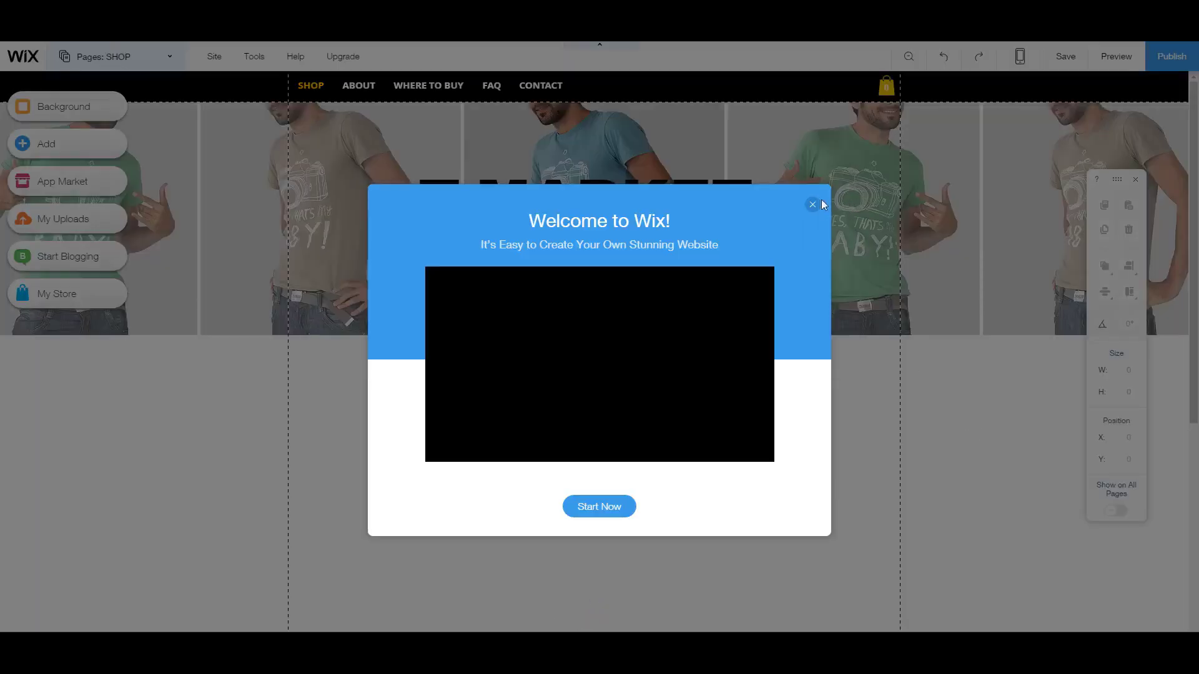
pyautogui.click(813, 204)
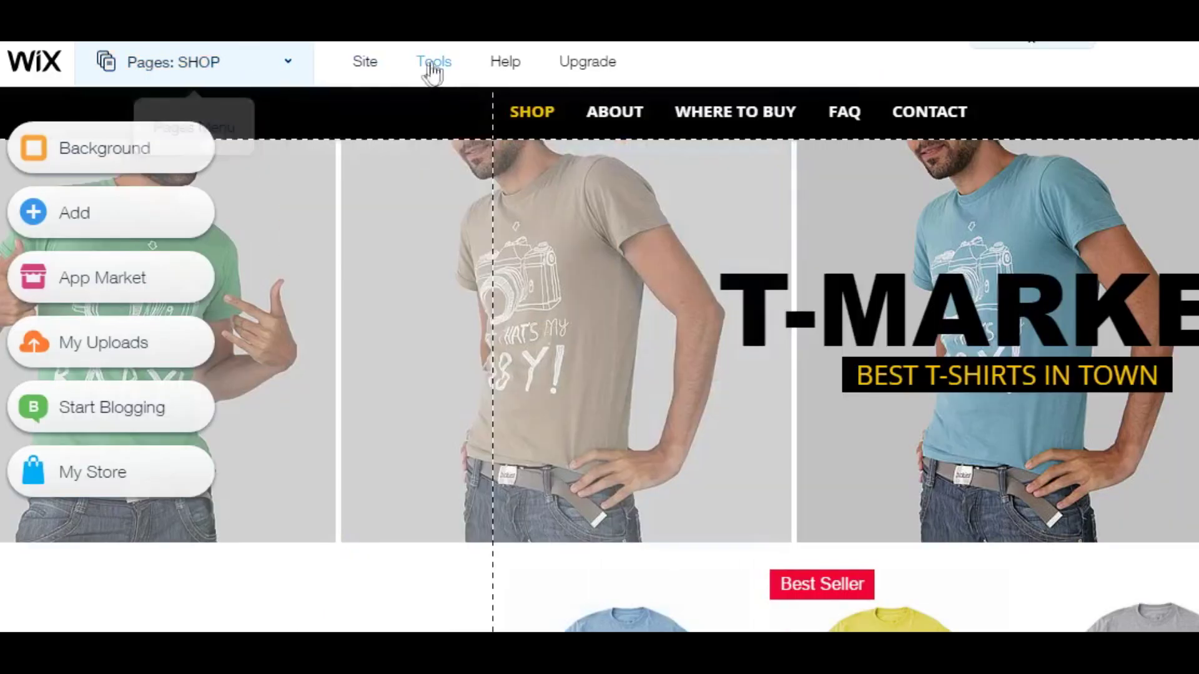
pyautogui.moveTo(362, 71)
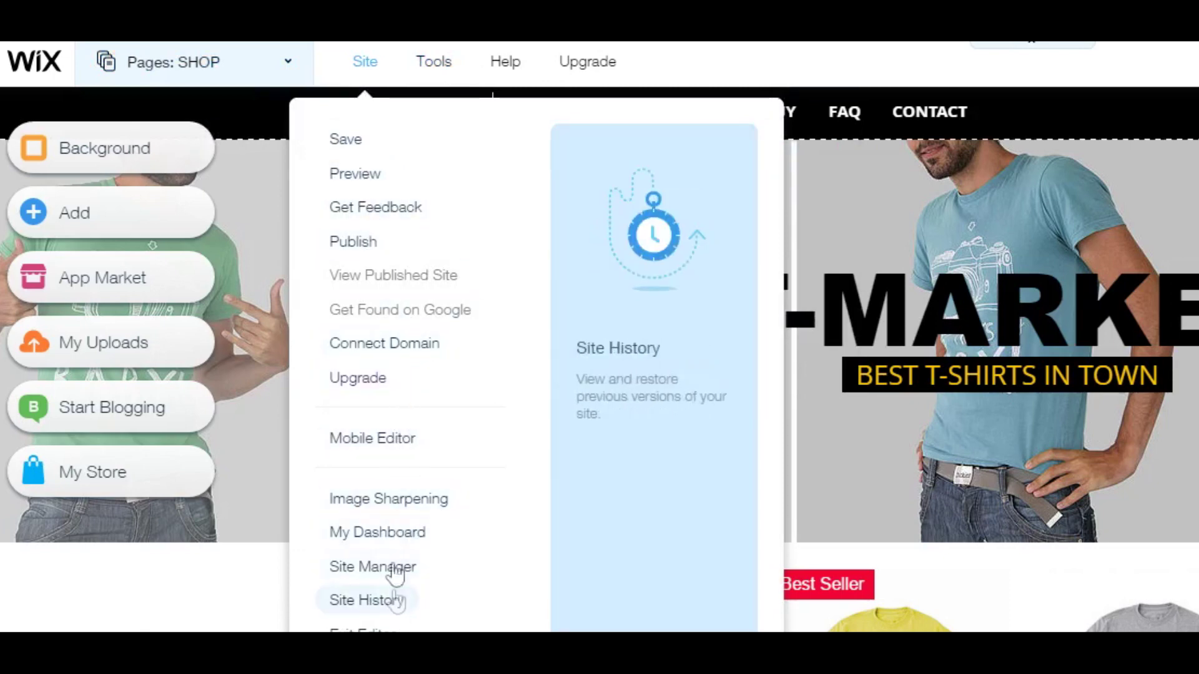
pyautogui.moveTo(422, 80)
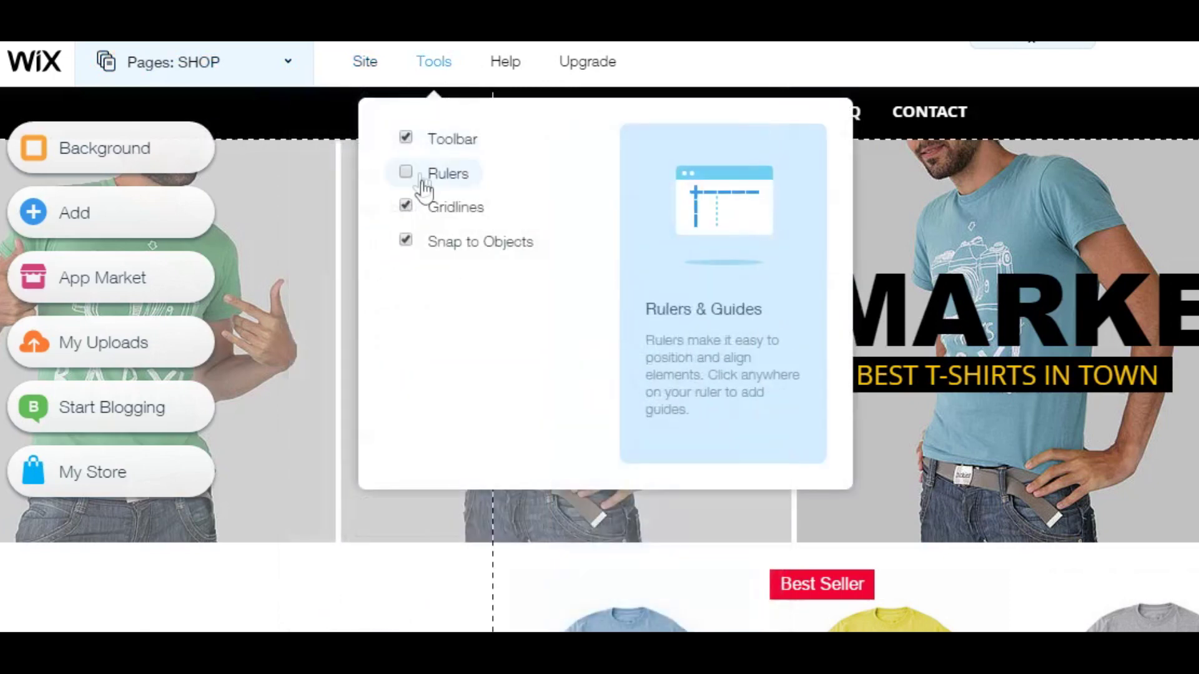
pyautogui.moveTo(498, 79)
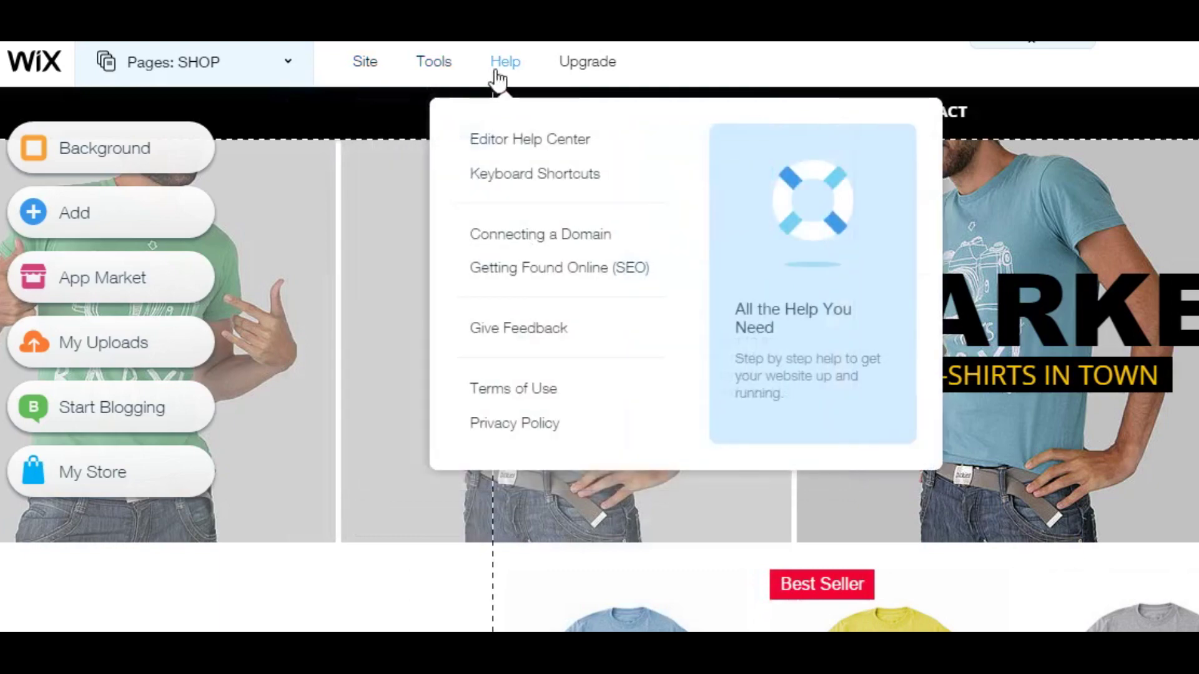
pyautogui.moveTo(656, 73)
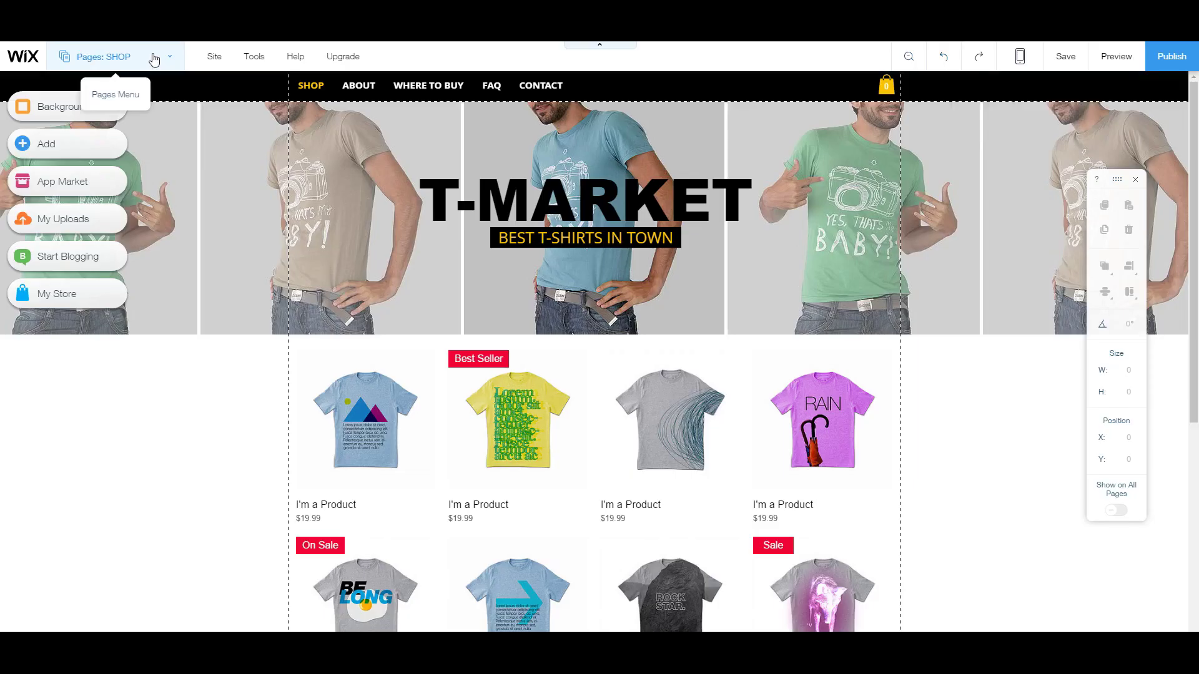
# Step: Open the SHOP page's settings from the site's page list
pyautogui.click(154, 60)
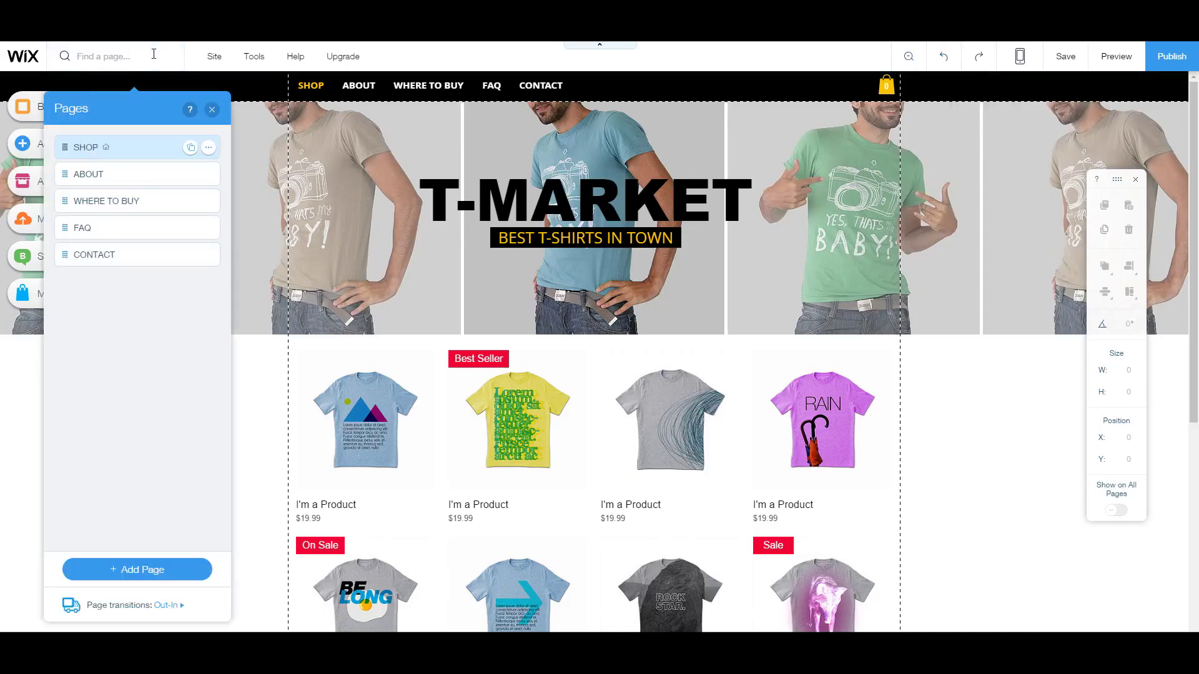
pyautogui.click(122, 181)
pyautogui.click(208, 175)
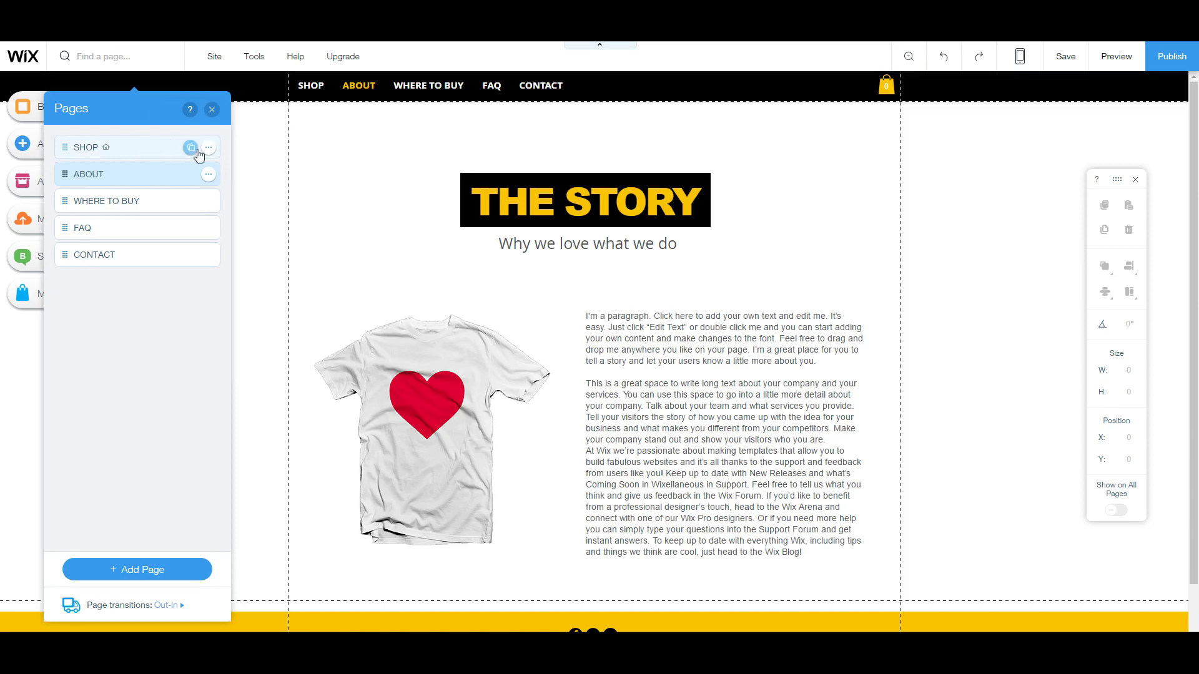
pyautogui.click(126, 148)
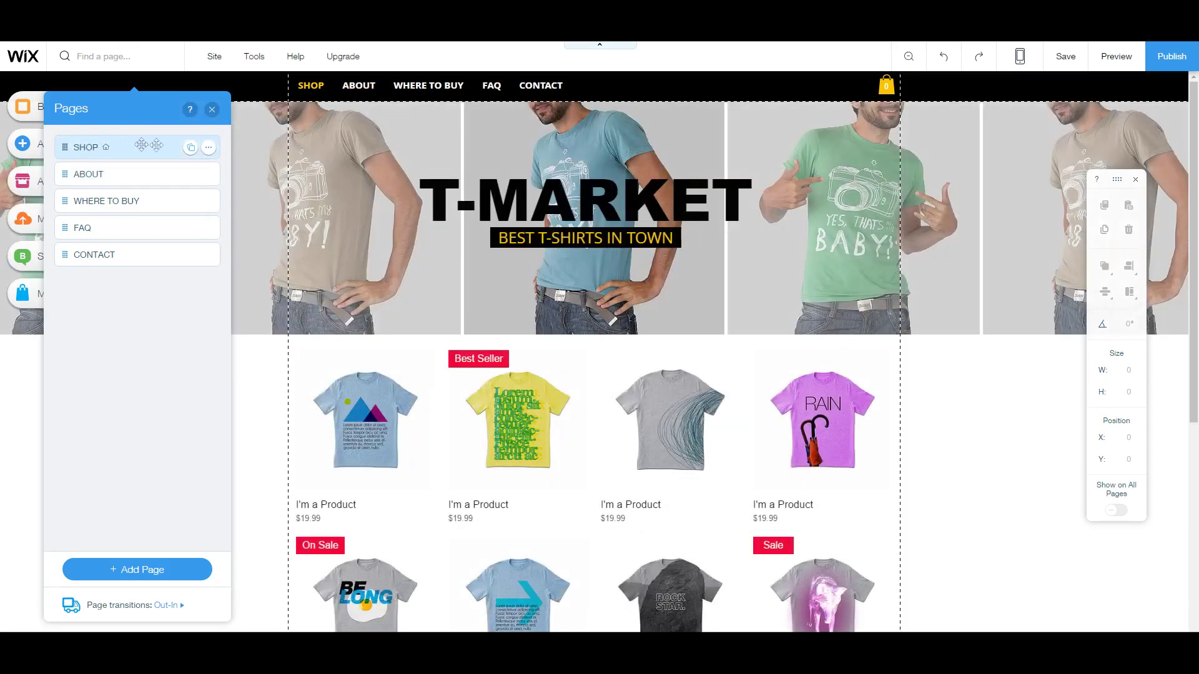
pyautogui.click(209, 148)
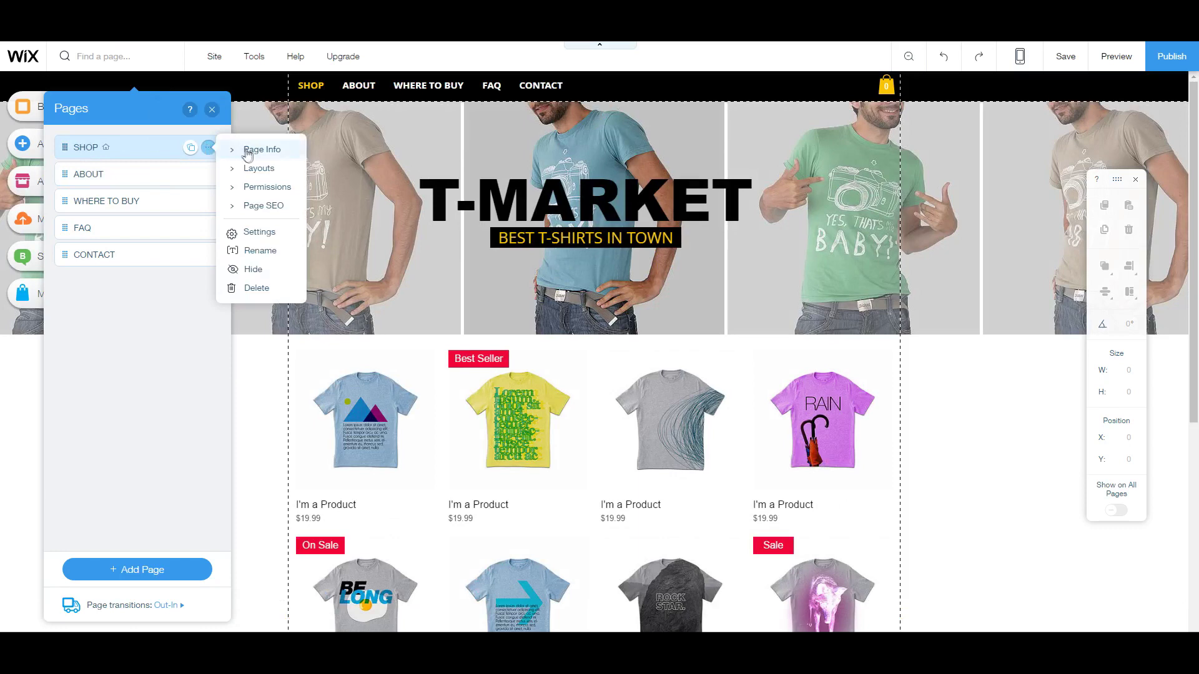
pyautogui.click(279, 242)
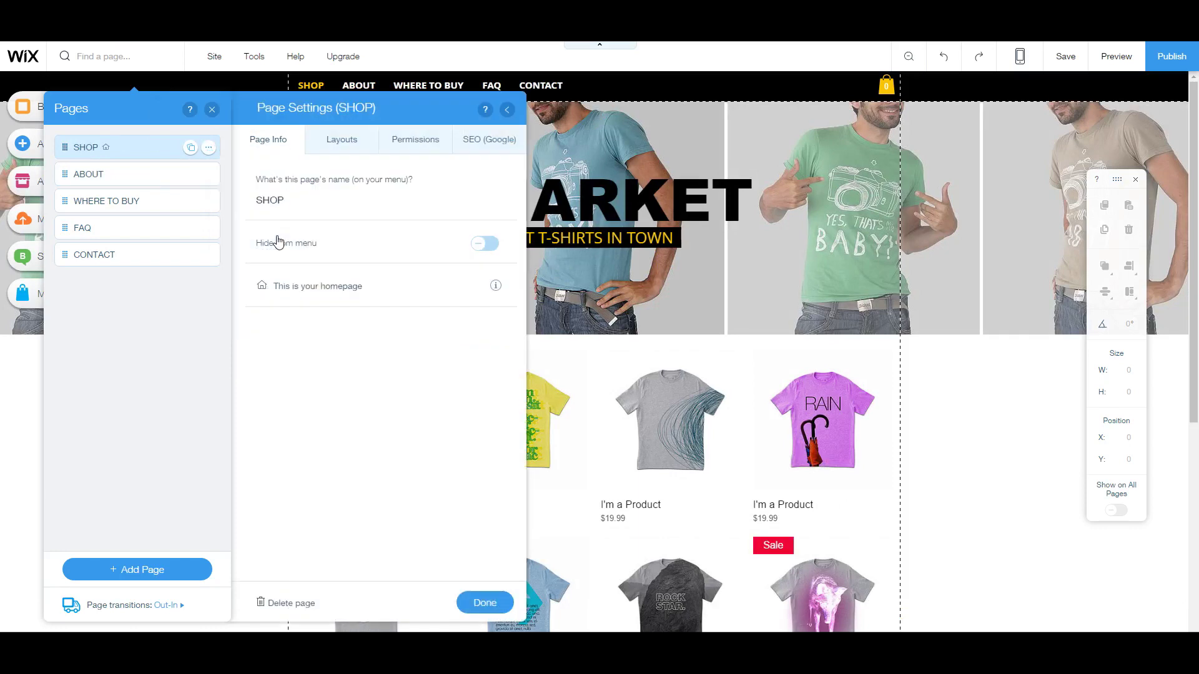
# Step: Change the page name to Store, confirm it, and close the Pages panel
pyautogui.click(293, 206)
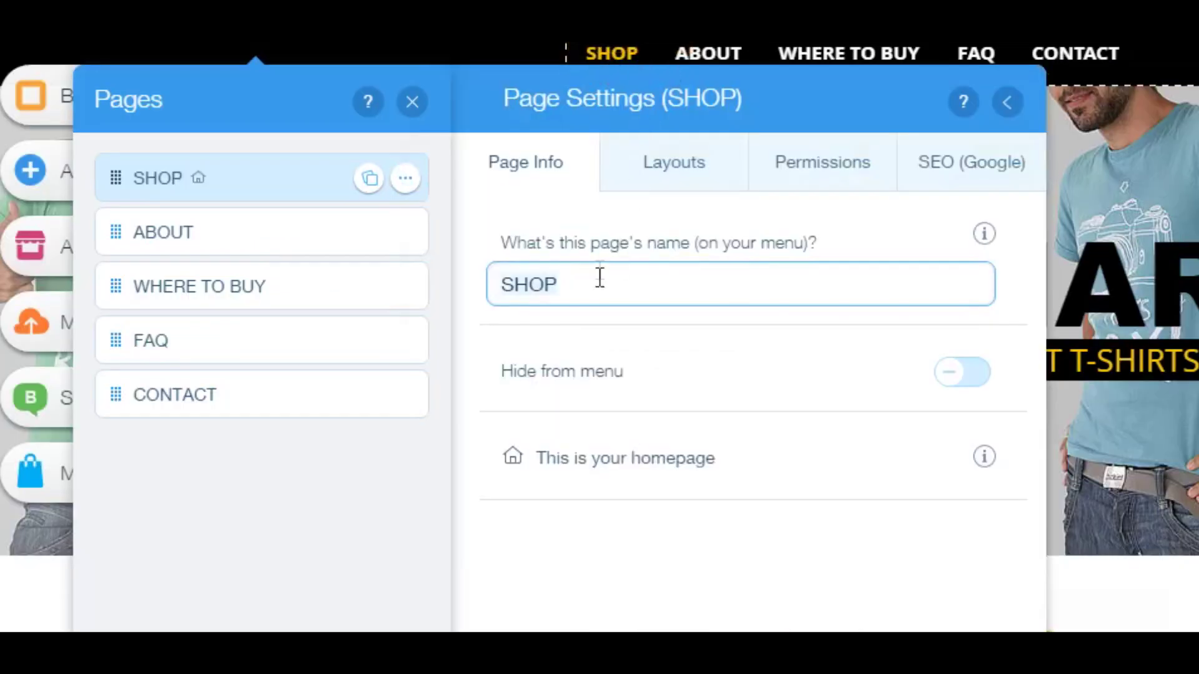
pyautogui.moveTo(274, 200)
pyautogui.mouseDown()
pyautogui.moveTo(260, 200)
pyautogui.moveTo(275, 200)
pyautogui.mouseUp()
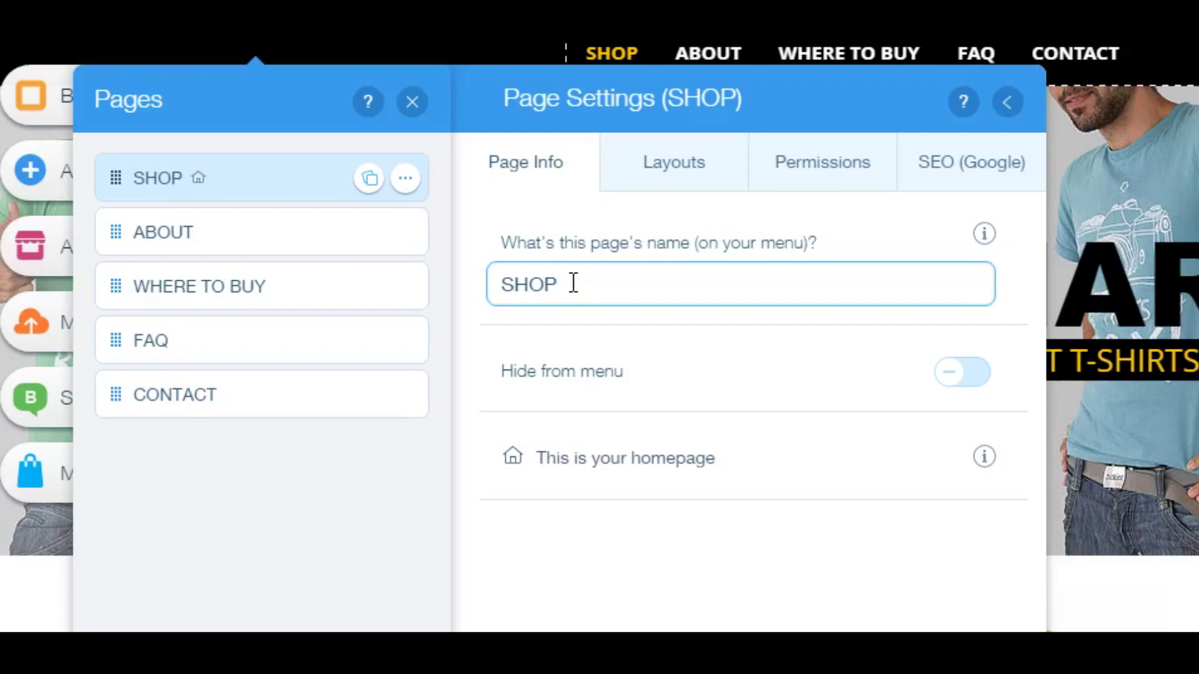
pyautogui.press('BackSpace')
pyautogui.press('BackSpace')
pyautogui.press('BackSpace')
pyautogui.write('tore')
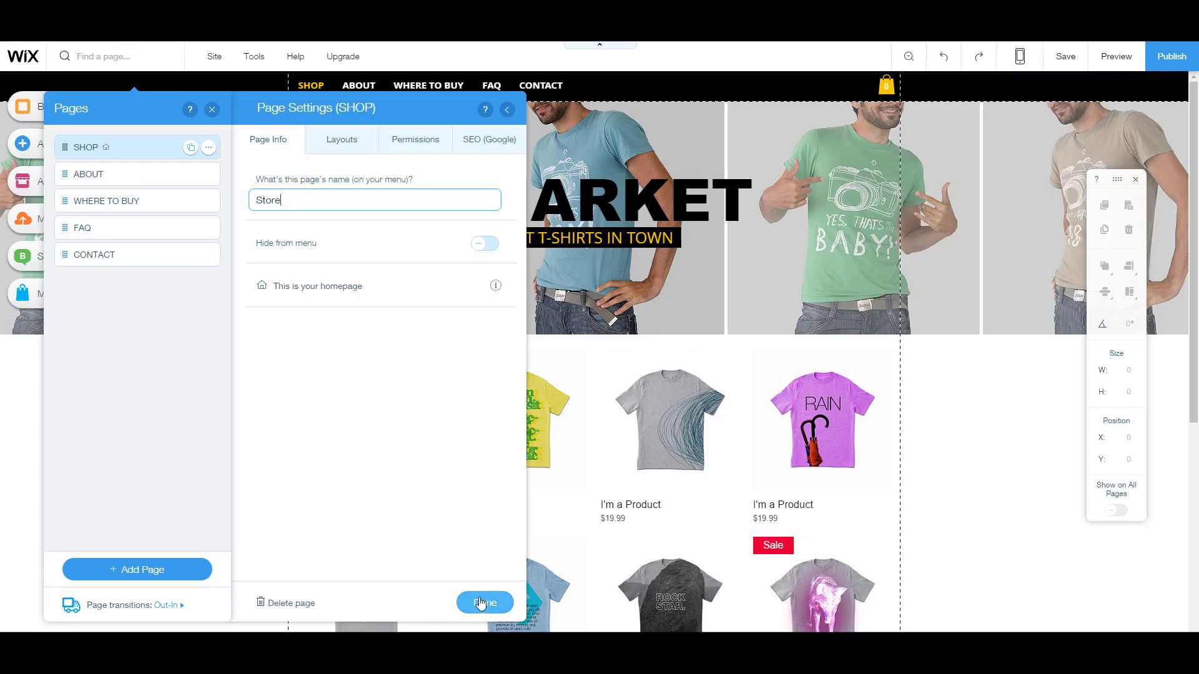
pyautogui.click(482, 601)
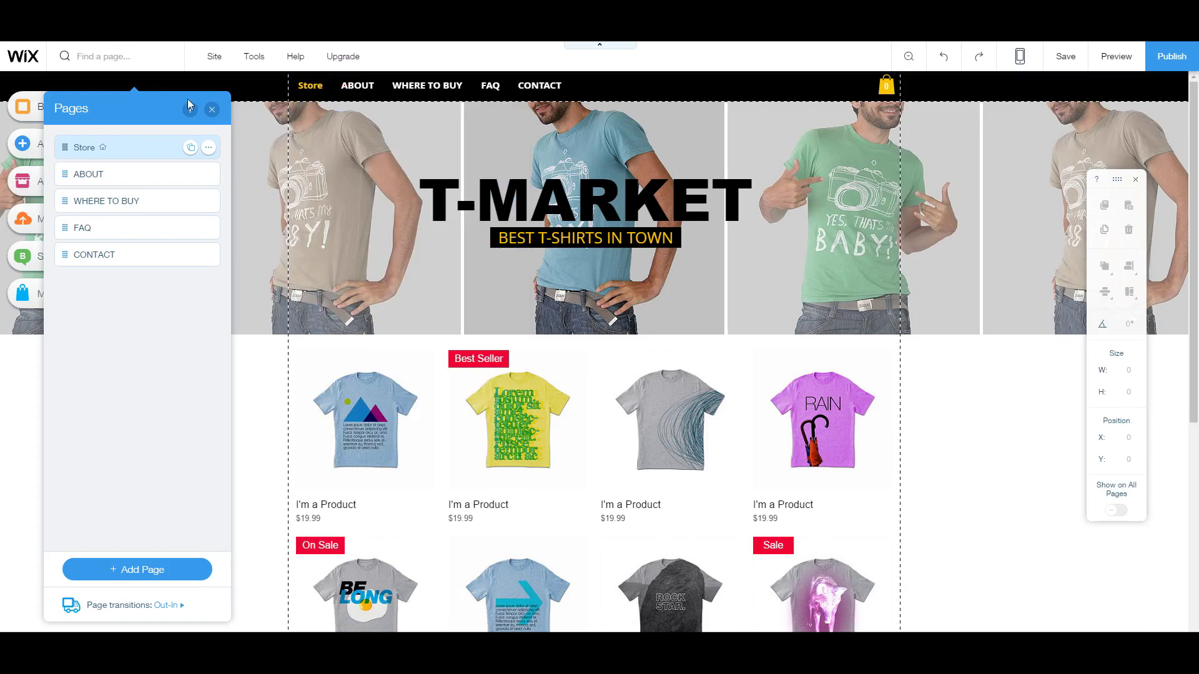
pyautogui.click(211, 111)
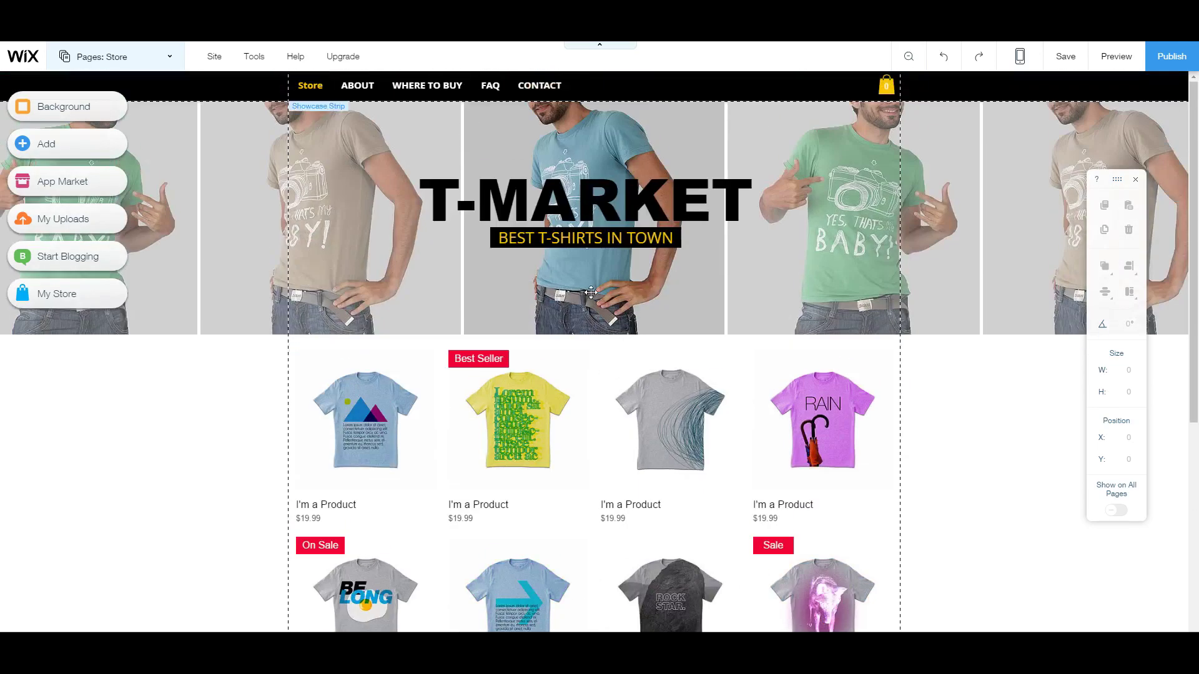
# Step: Replace the T-MARKET banner title with the text TSHIRT STORE
pyautogui.click(533, 208)
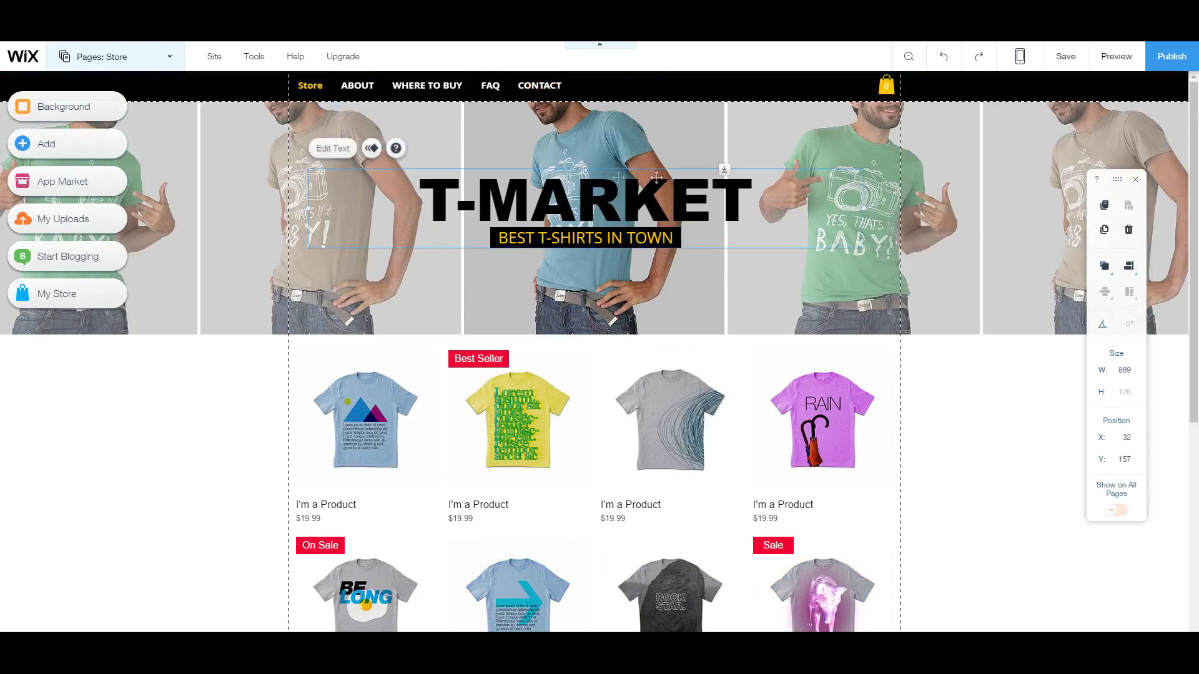
pyautogui.doubleClick(572, 201)
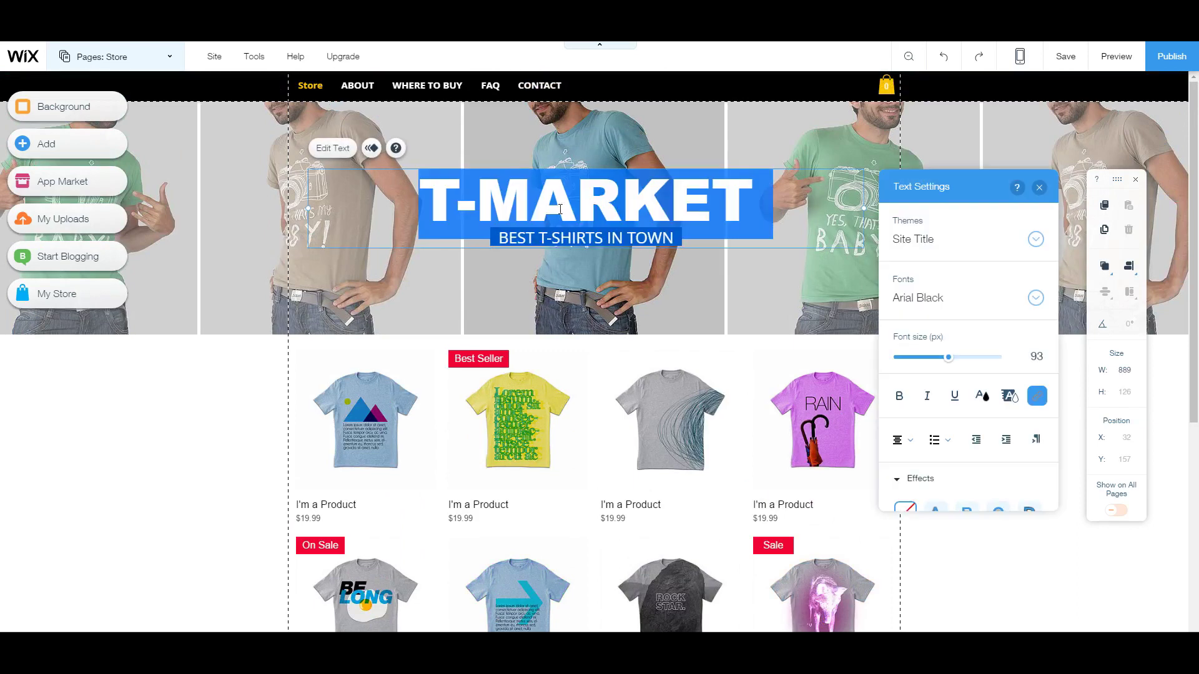
pyautogui.write('TSHIRT STORE')
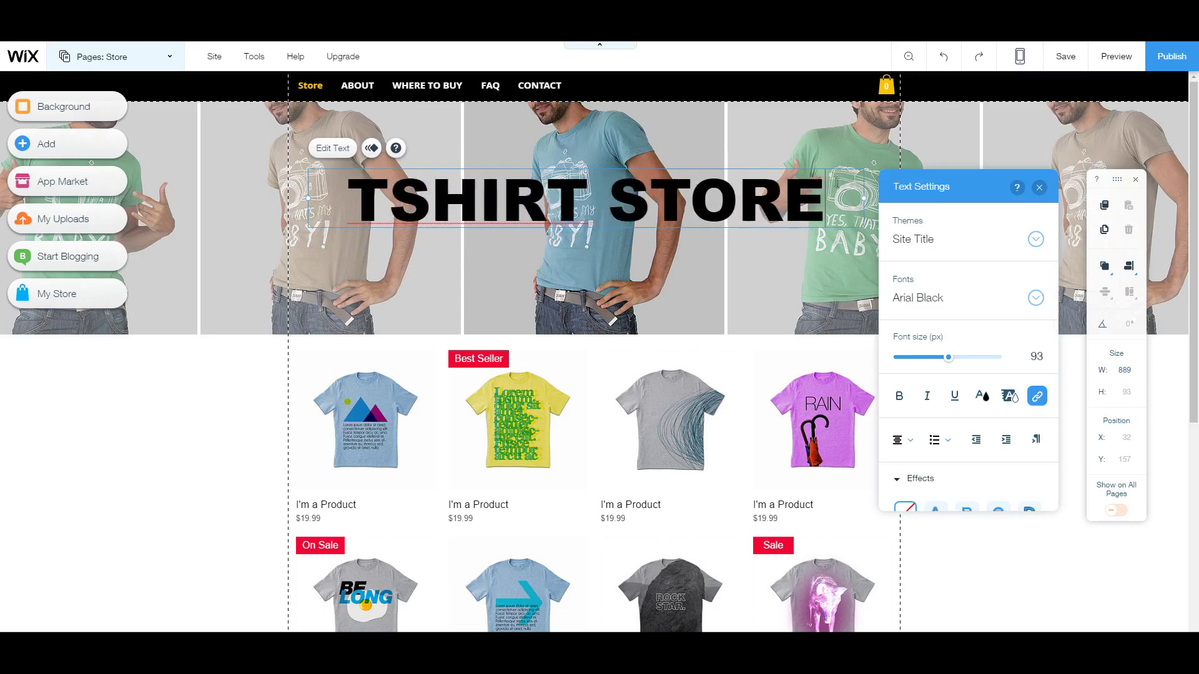
pyautogui.hotkey('ctrl', 'a')
# Step: Format the title in Chelsea Market at 119 px, bold, with text effect C
pyautogui.click(1037, 300)
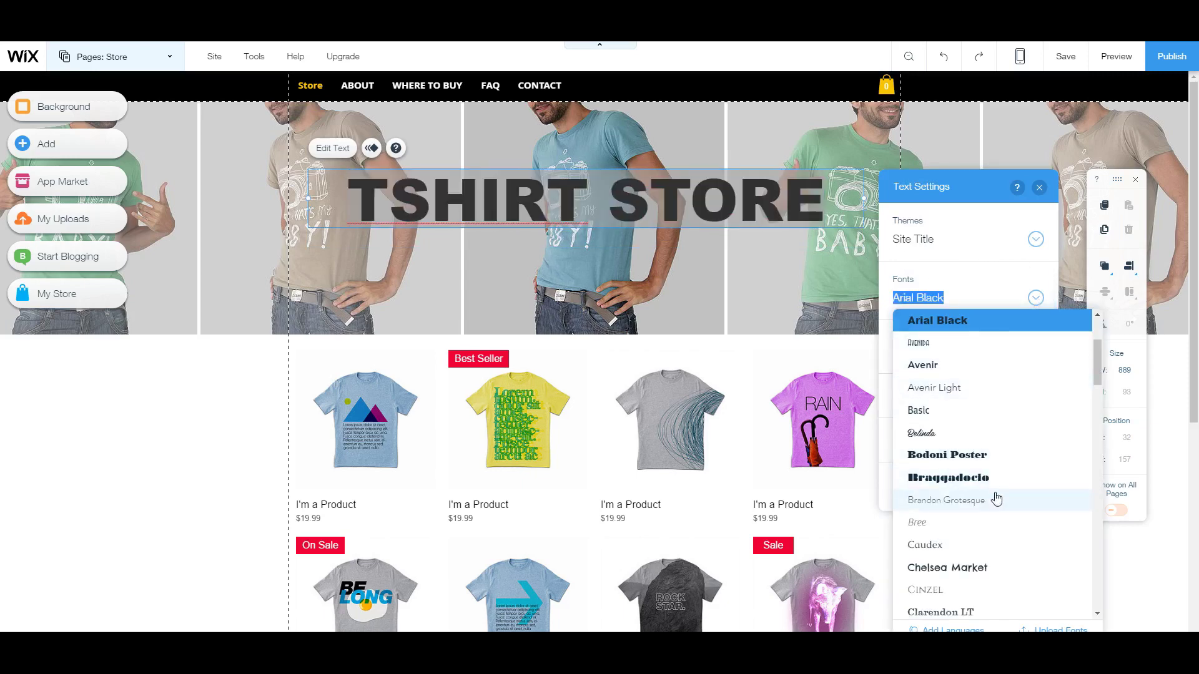
pyautogui.click(996, 568)
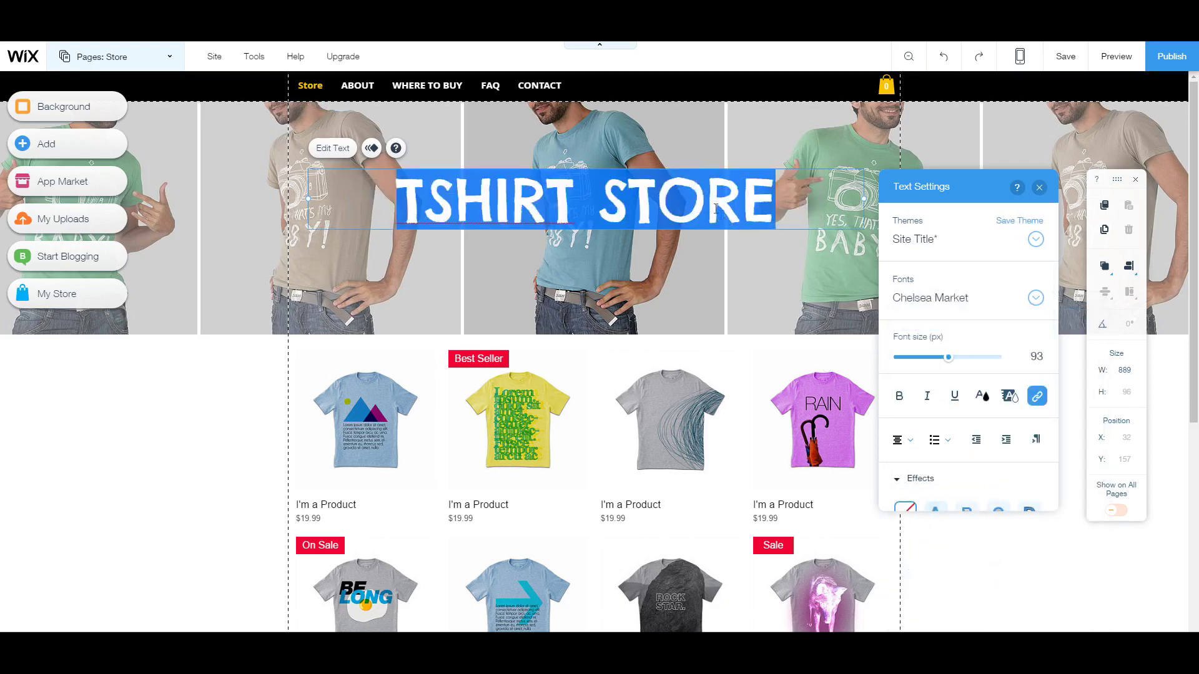
pyautogui.moveTo(396, 201); pyautogui.dragTo(776, 207)
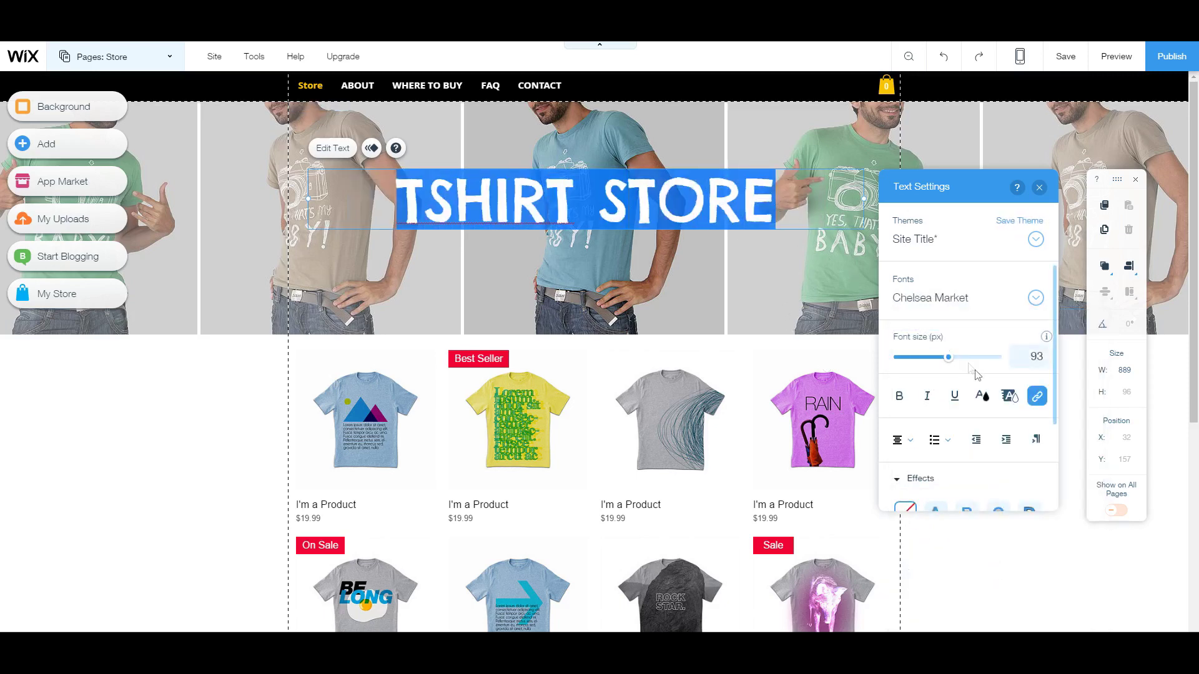
pyautogui.moveTo(948, 358); pyautogui.dragTo(965, 362)
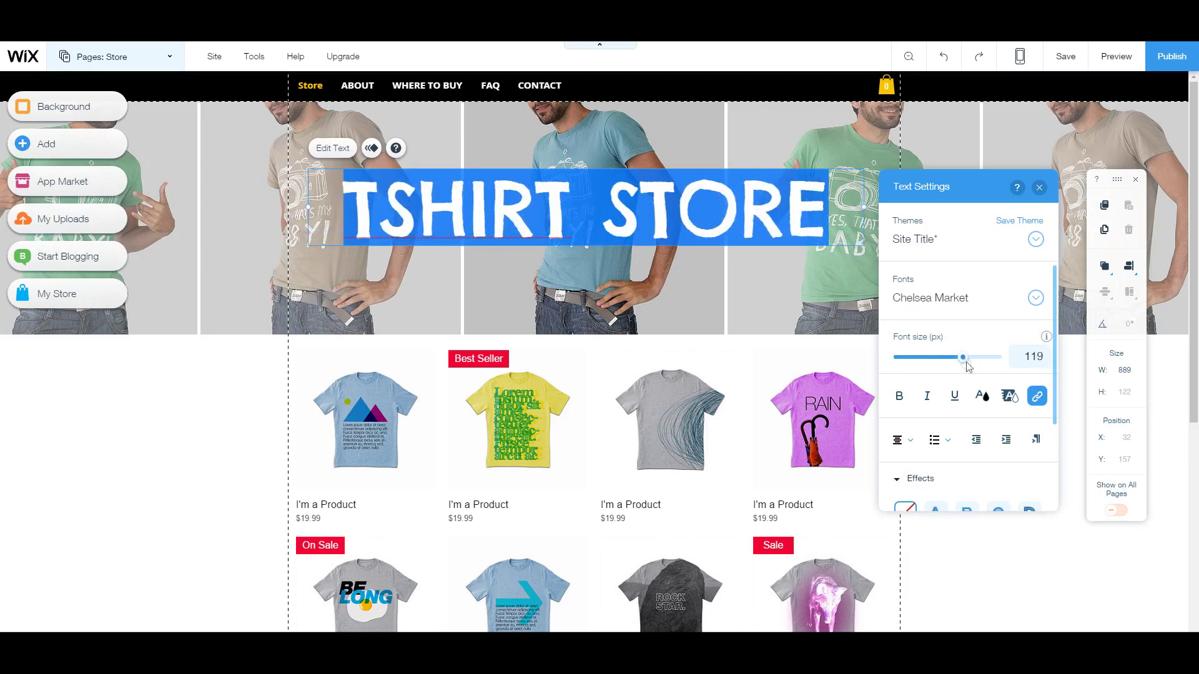
pyautogui.scroll(-2, 999, 423)
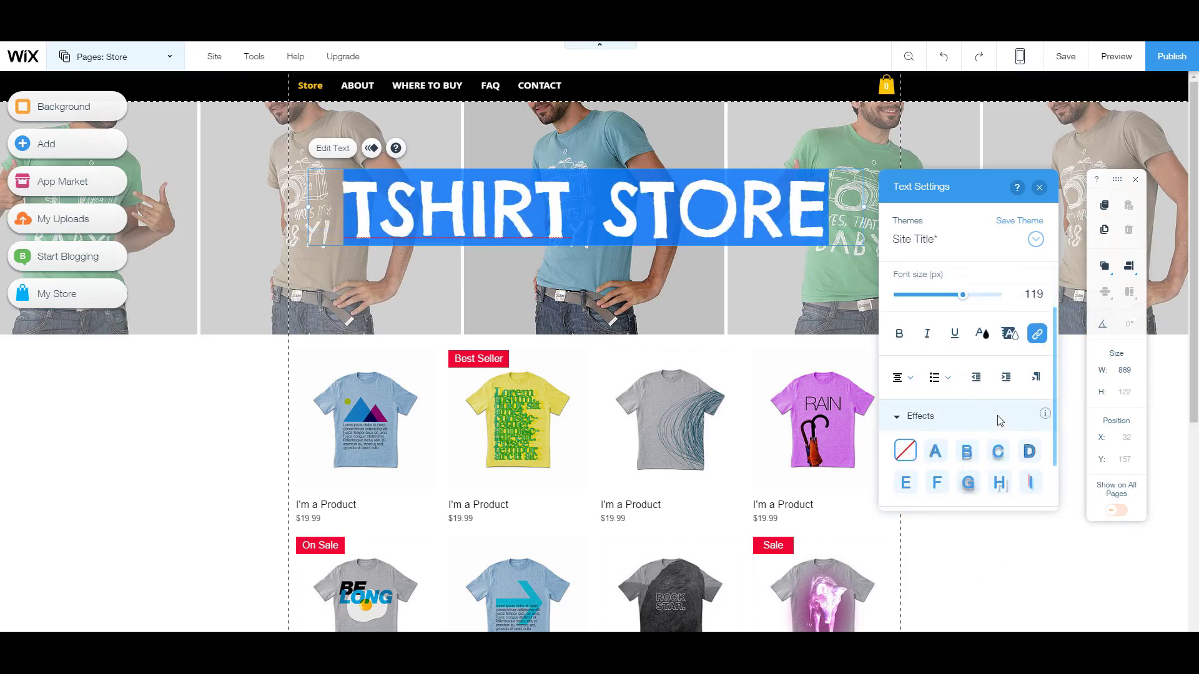
pyautogui.click(999, 452)
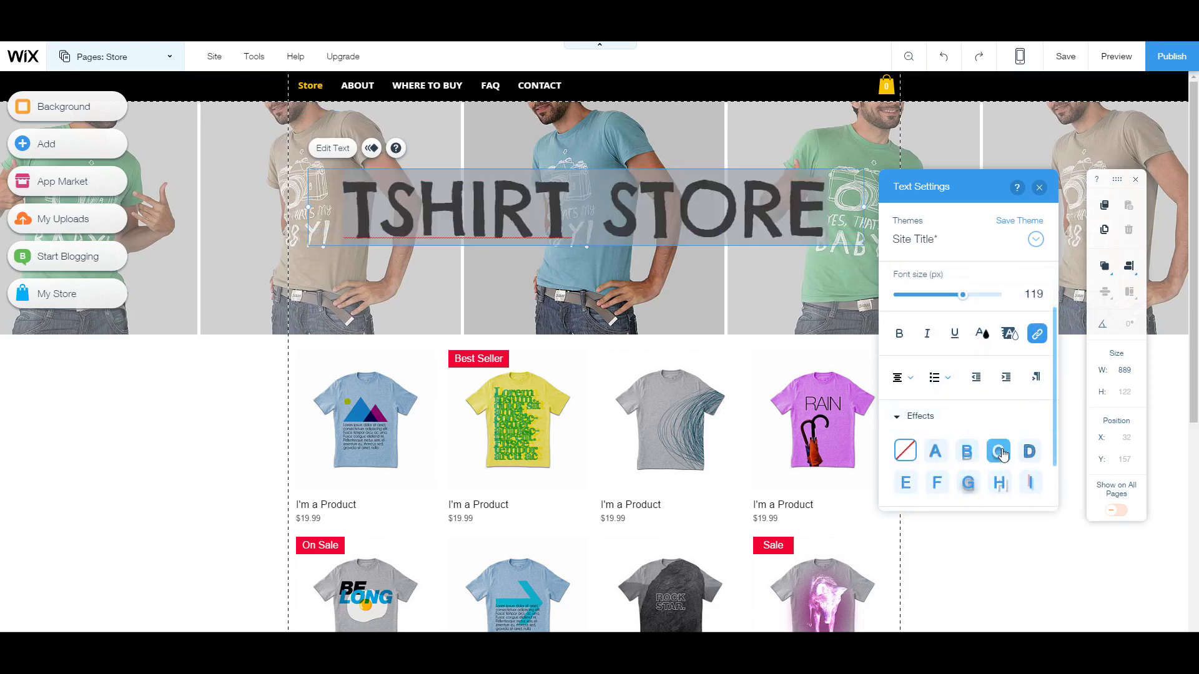
pyautogui.click(910, 339)
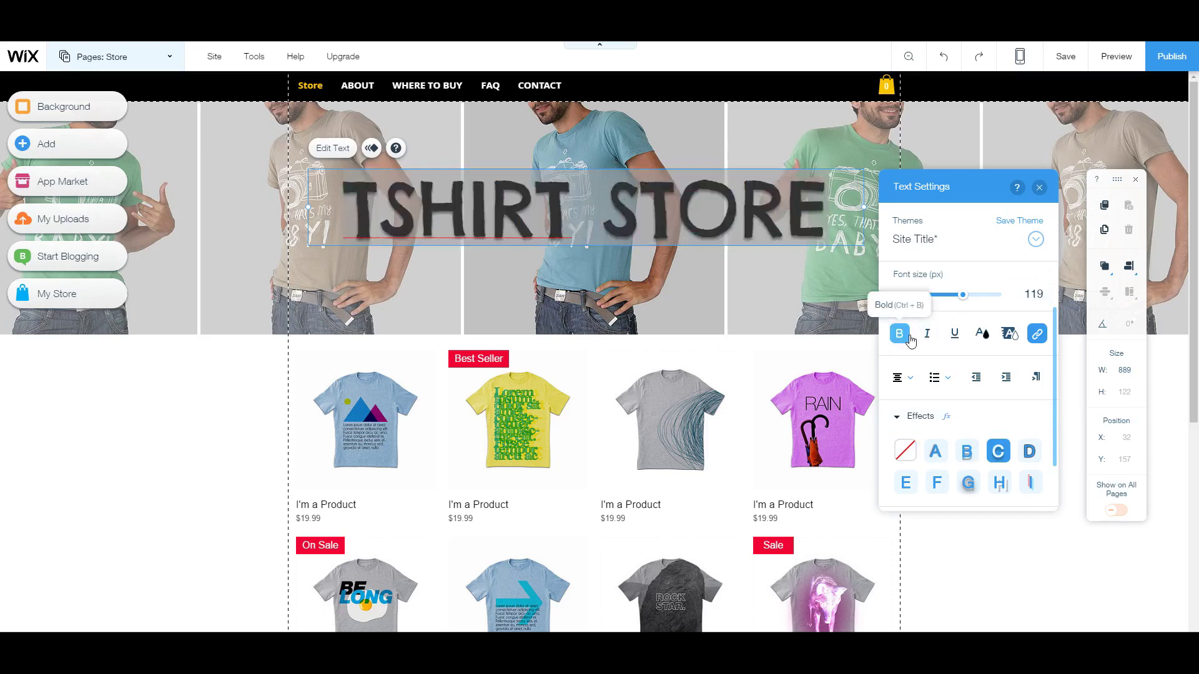
pyautogui.click(1039, 188)
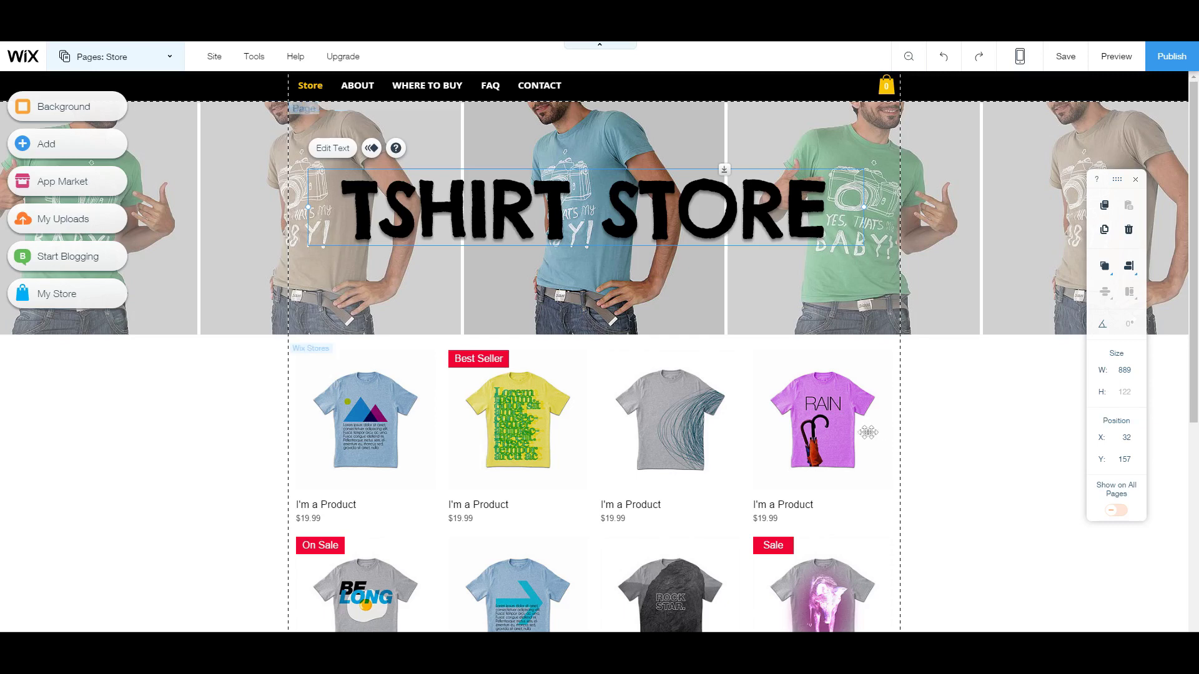
pyautogui.click(1020, 242)
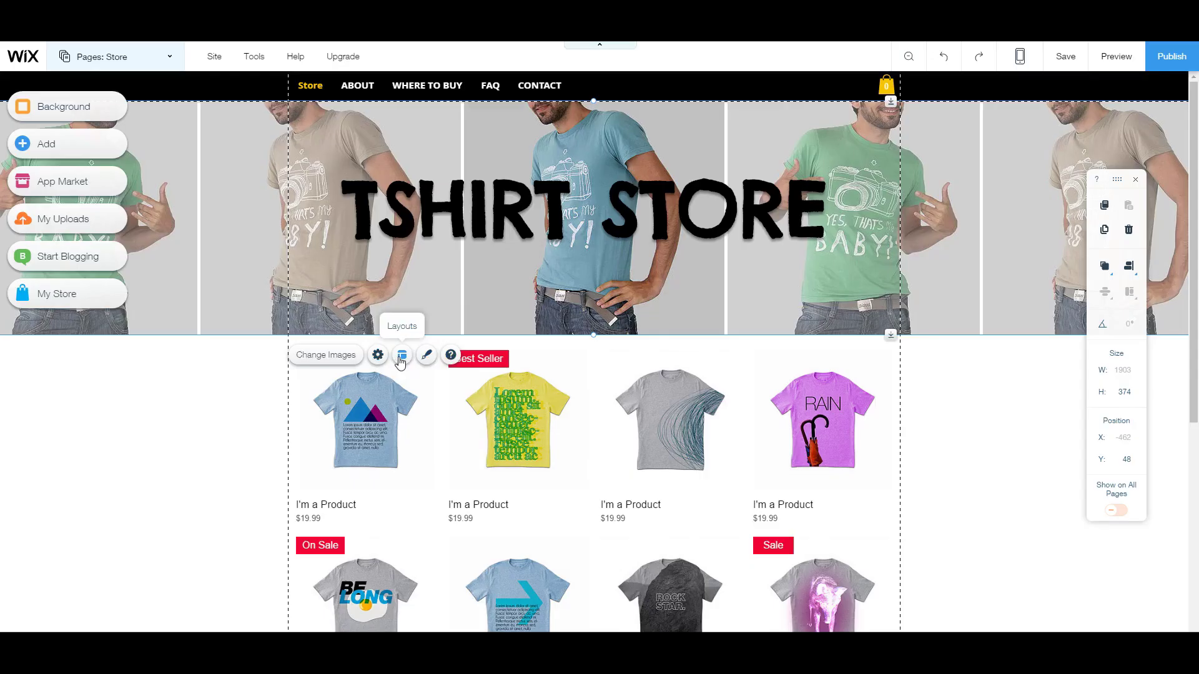
pyautogui.click(524, 341)
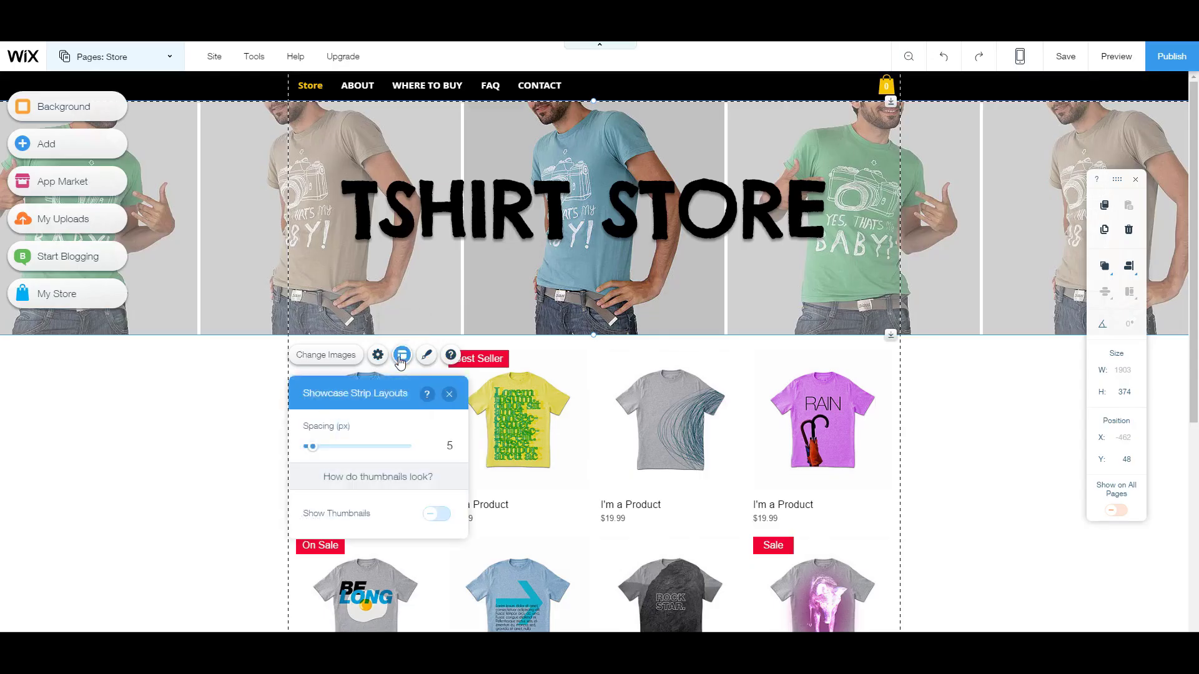
pyautogui.moveTo(312, 447); pyautogui.dragTo(285, 450)
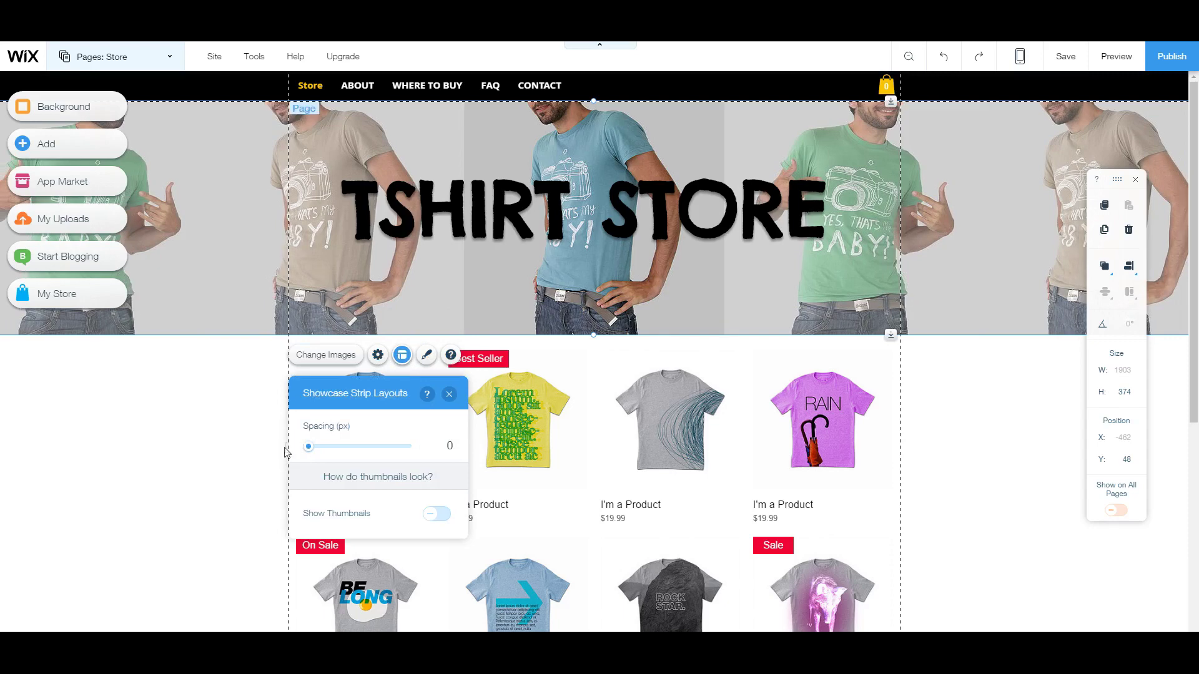
pyautogui.click(378, 356)
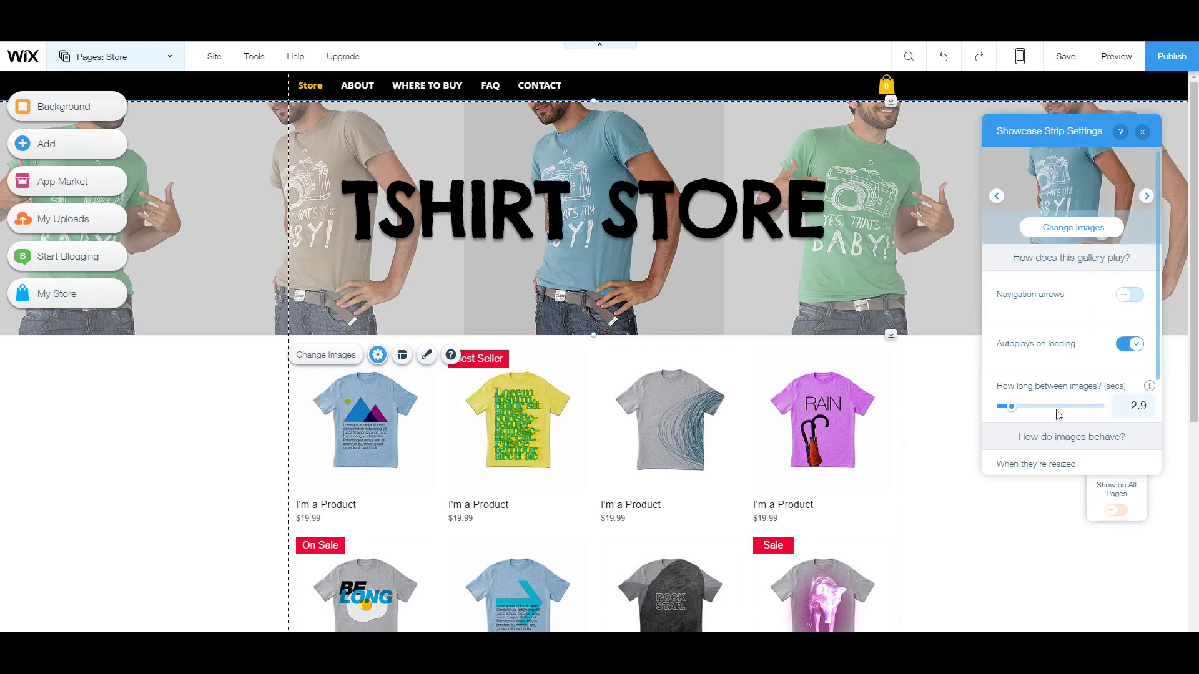
pyautogui.click(1142, 132)
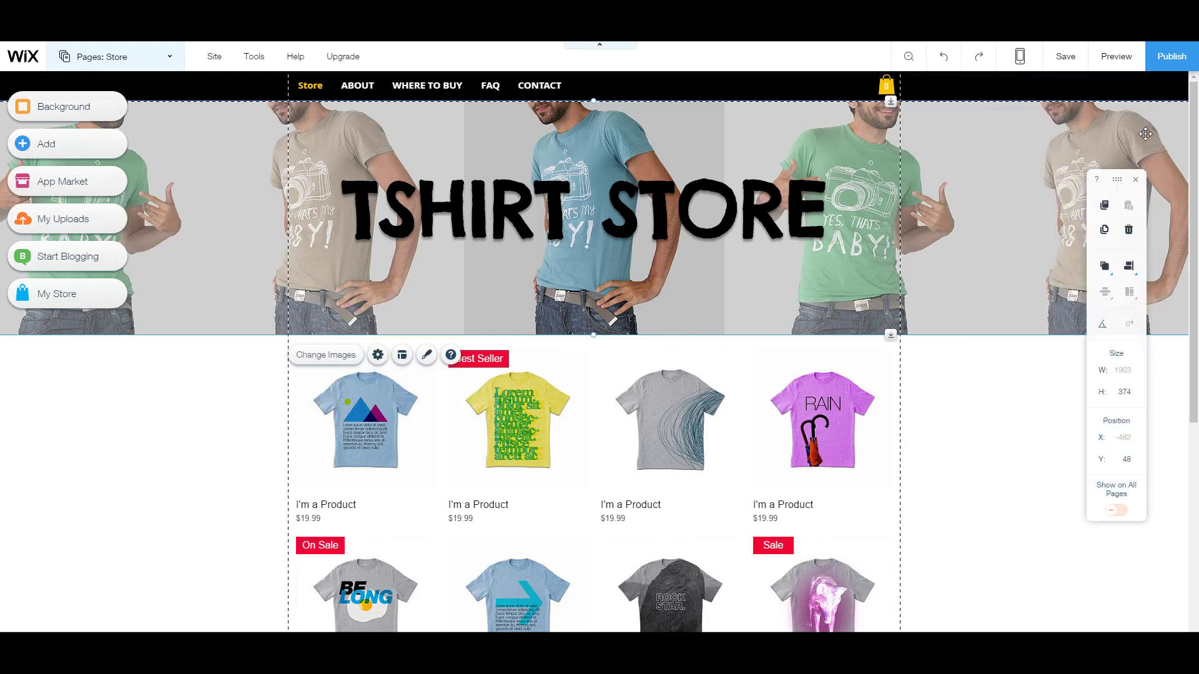
pyautogui.click(538, 401)
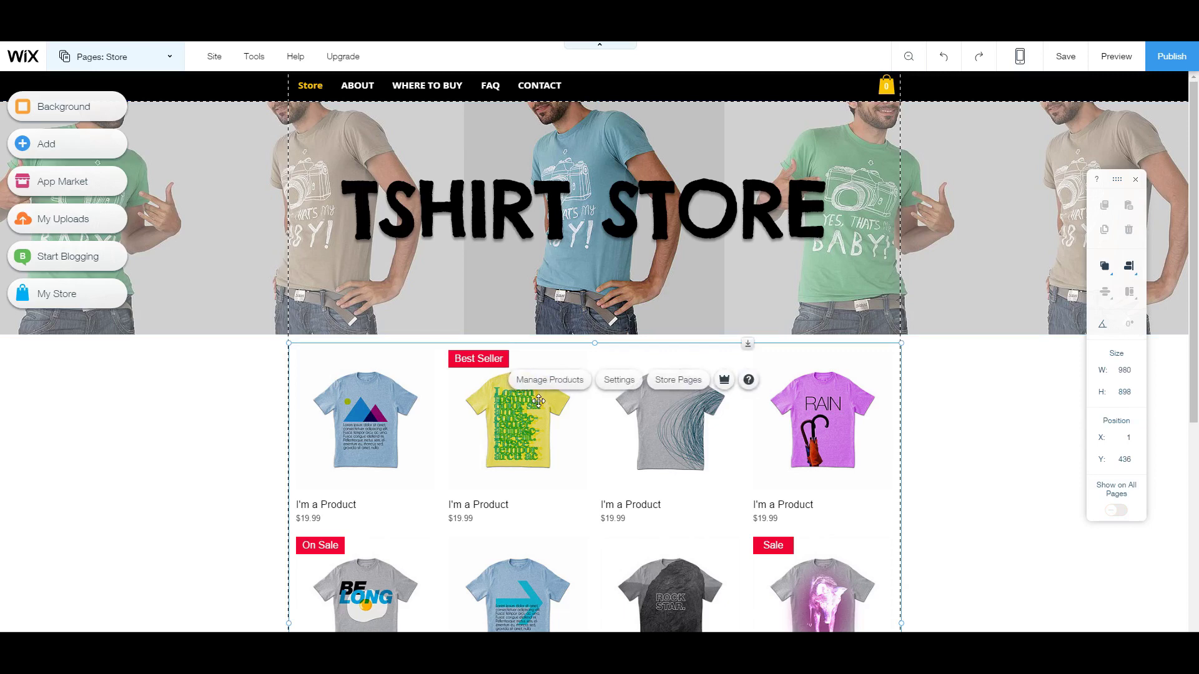
# Step: Switch to the ABOUT page and select its story paragraph and heart T-shirt image
pyautogui.click(366, 92)
pyautogui.click(156, 57)
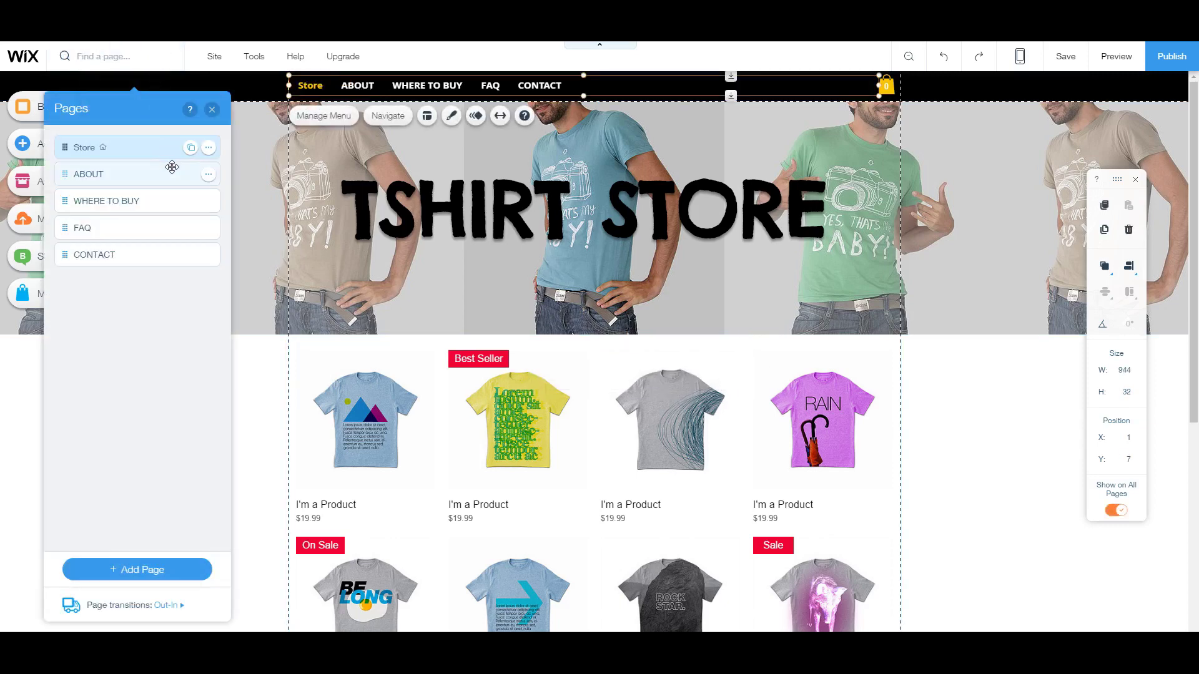
pyautogui.click(112, 181)
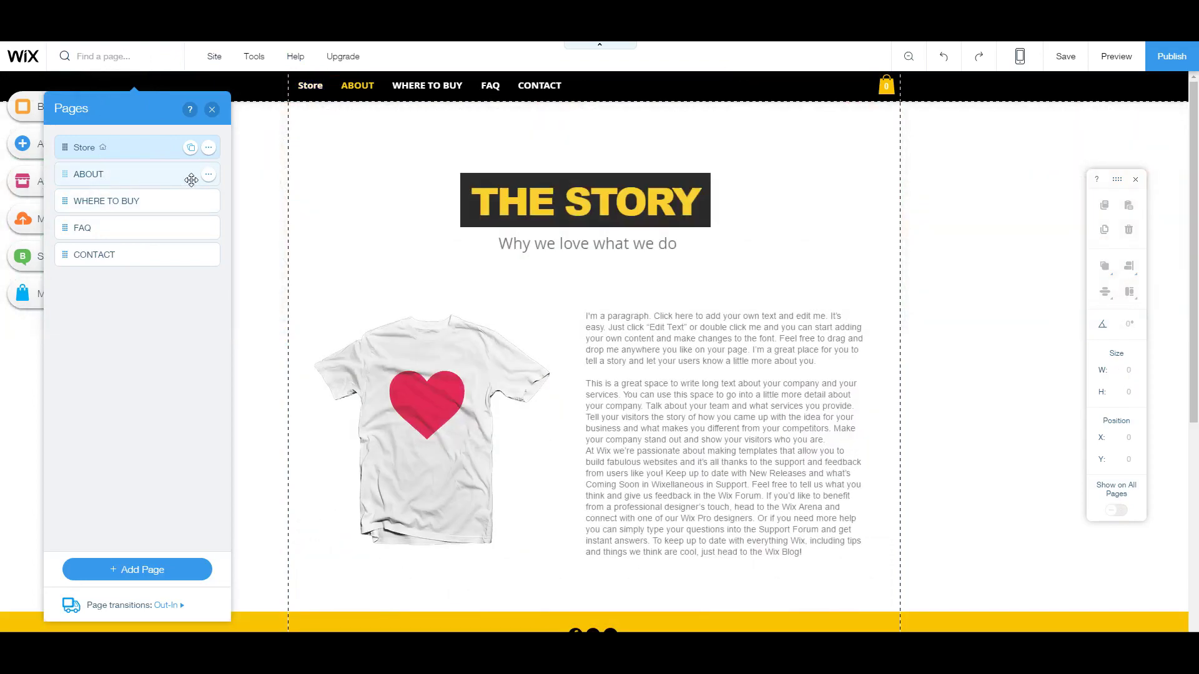
pyautogui.click(687, 348)
pyautogui.doubleClick(693, 375)
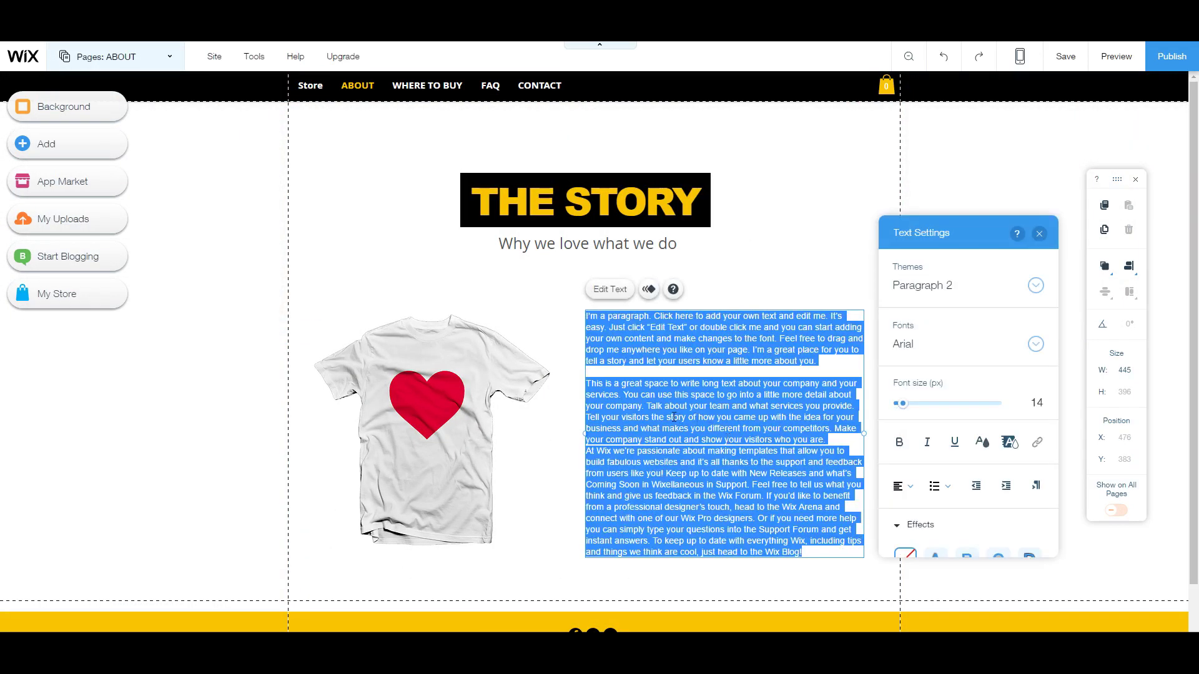
pyautogui.click(398, 381)
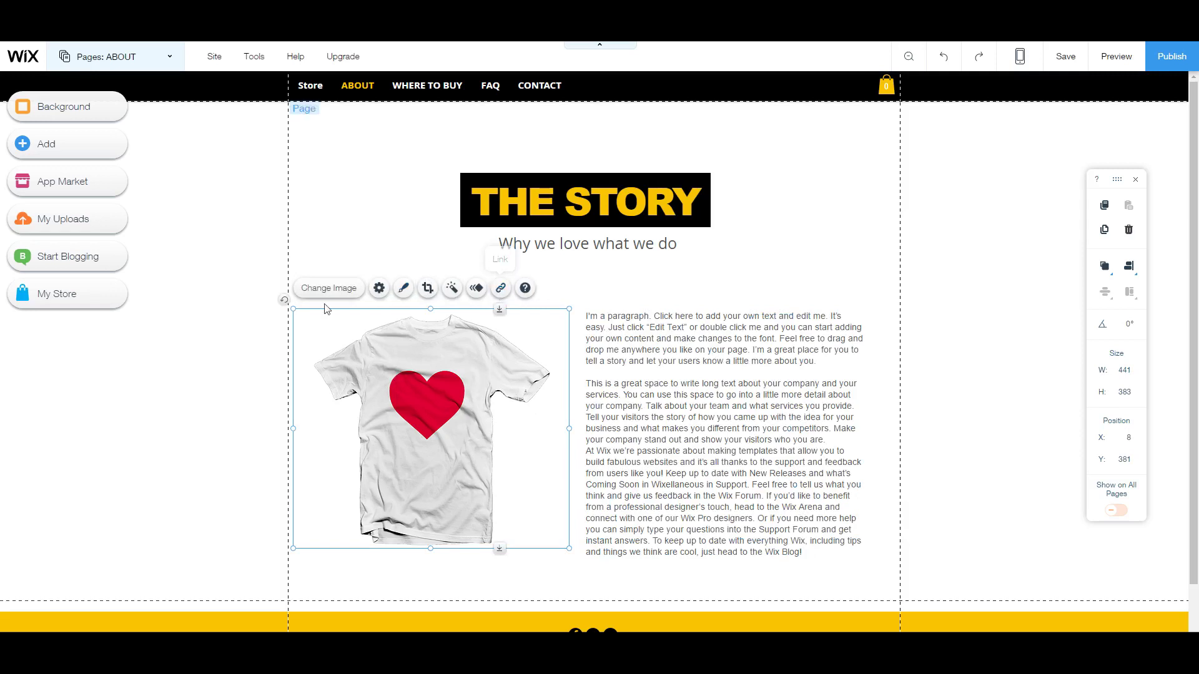
pyautogui.scroll(-1, 887, 430)
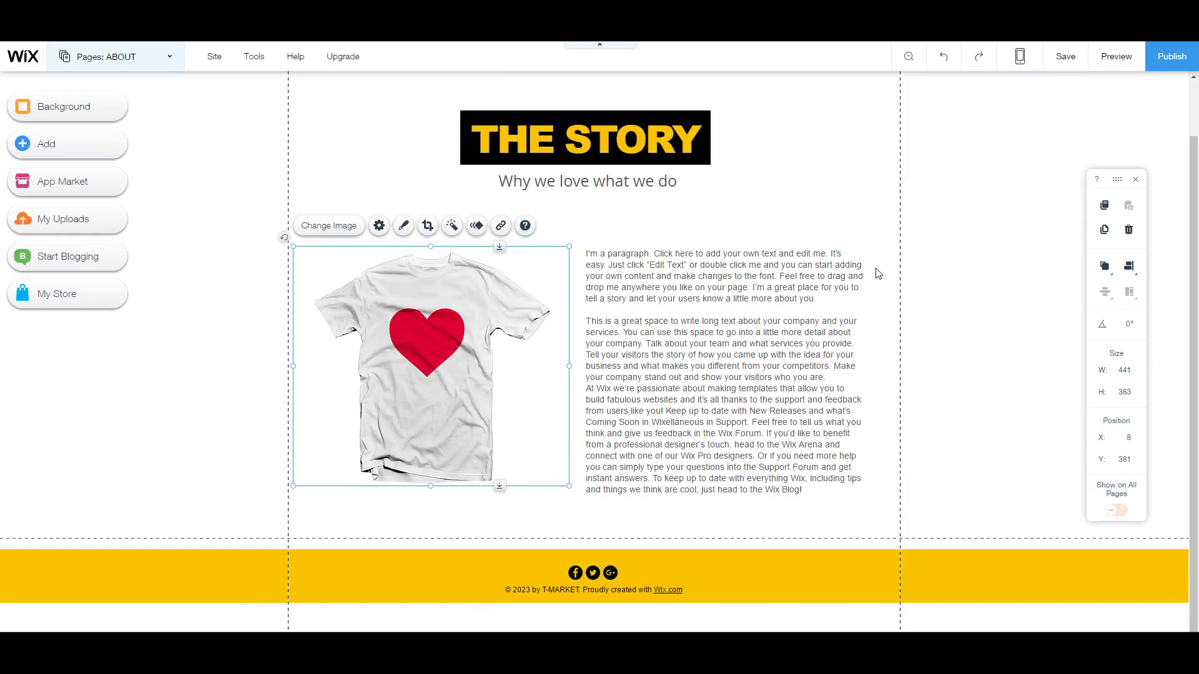
pyautogui.click(90, 147)
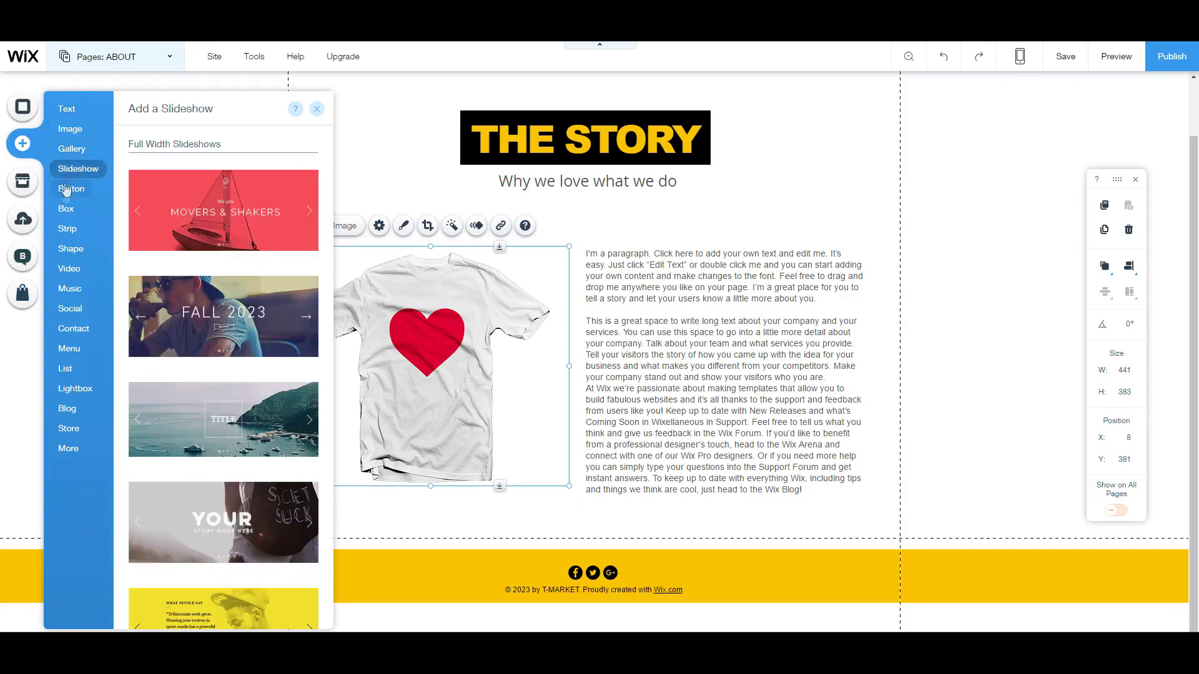
# Step: Add the two-column contact form and place it below the story text and image
pyautogui.moveTo(69, 347)
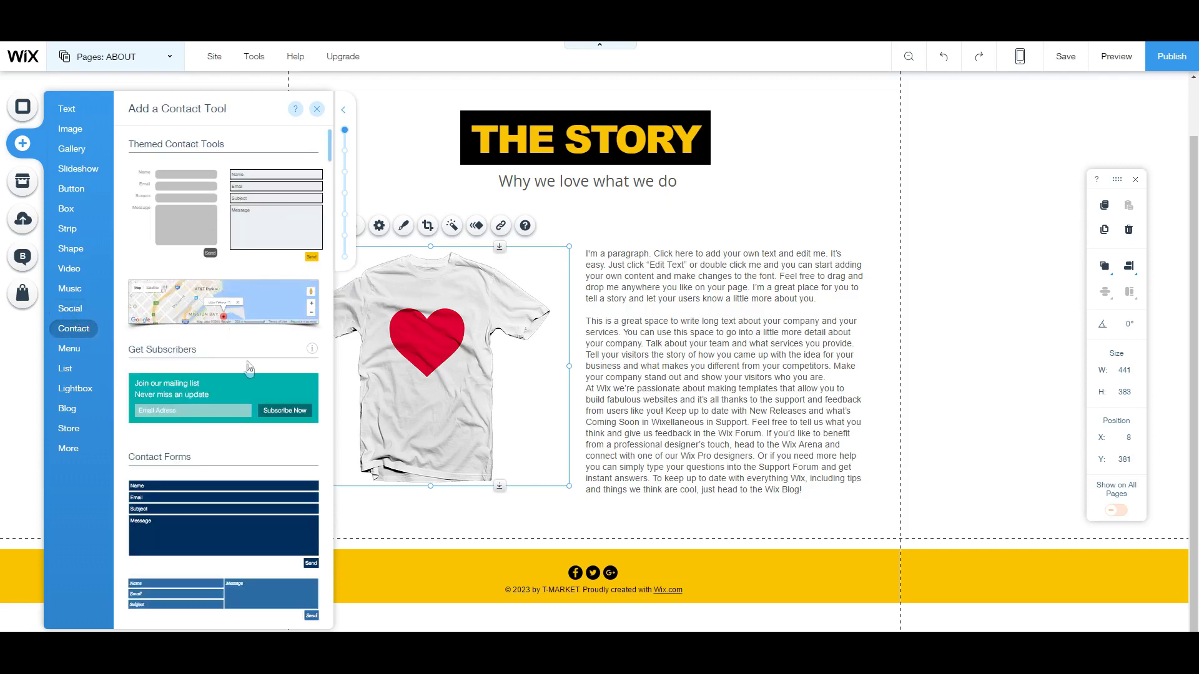
pyautogui.scroll(-1, 250, 374)
pyautogui.scroll(-2, 250, 374)
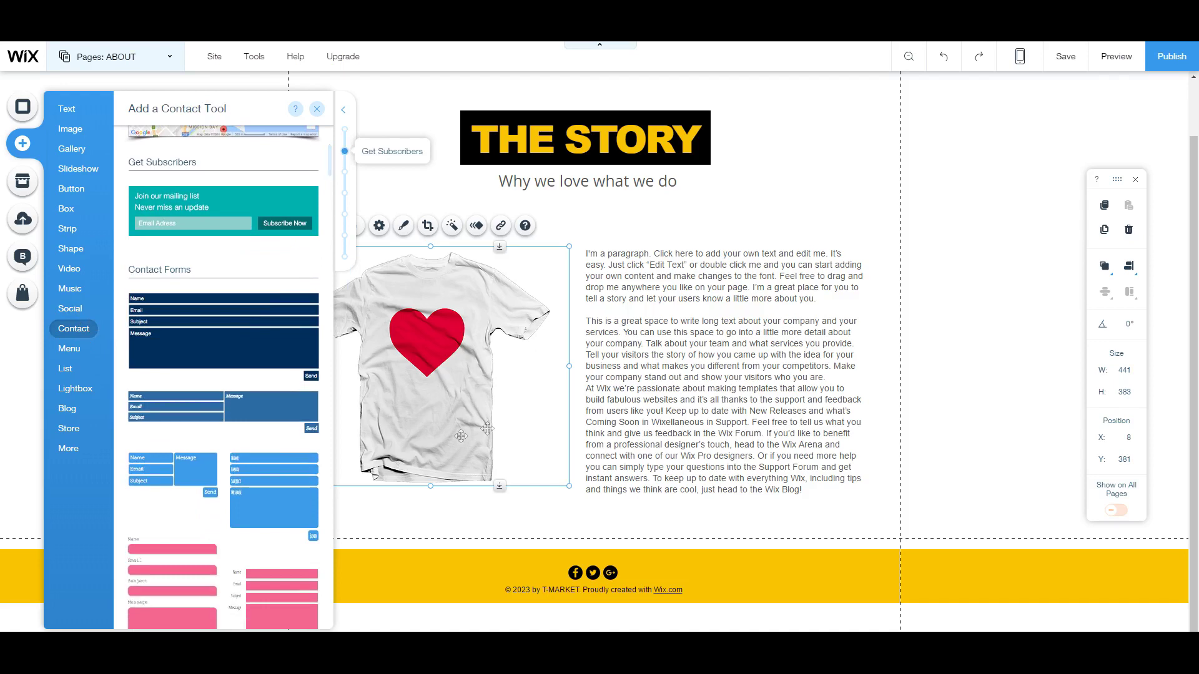
pyautogui.scroll(-1, 215, 221)
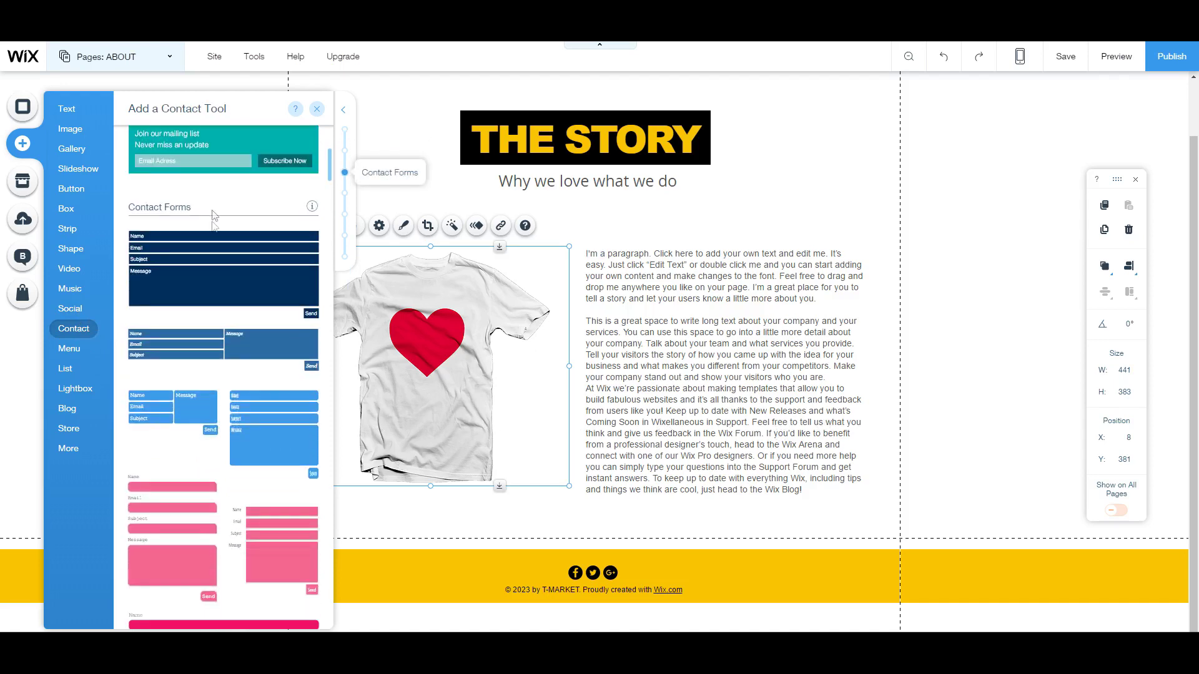
pyautogui.click(246, 354)
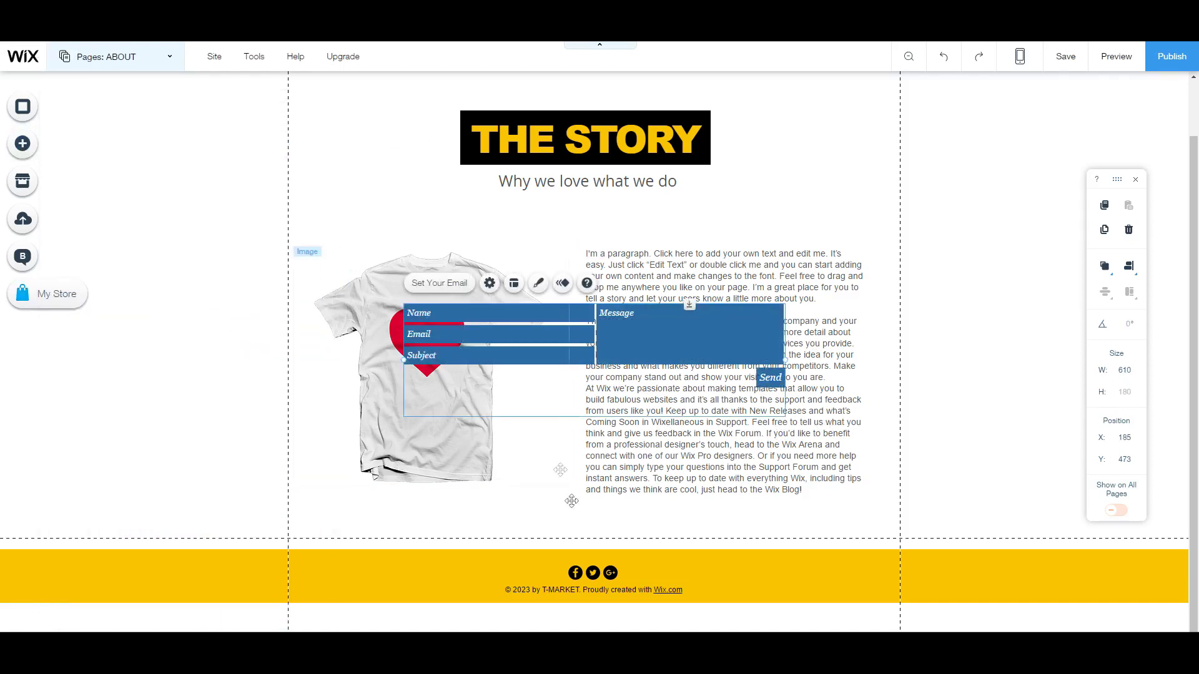
pyautogui.moveTo(654, 362); pyautogui.dragTo(651, 586)
pyautogui.scroll(-2, 655, 544)
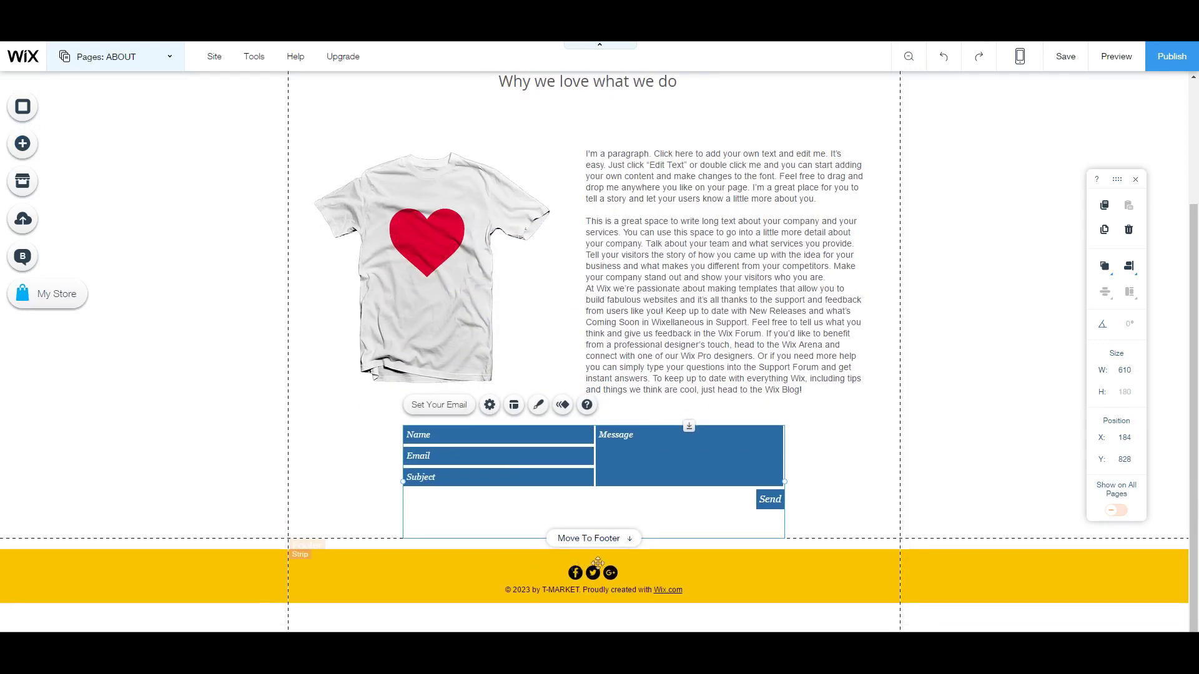
# Step: Right-align the contact form's text through its layout options
pyautogui.click(440, 406)
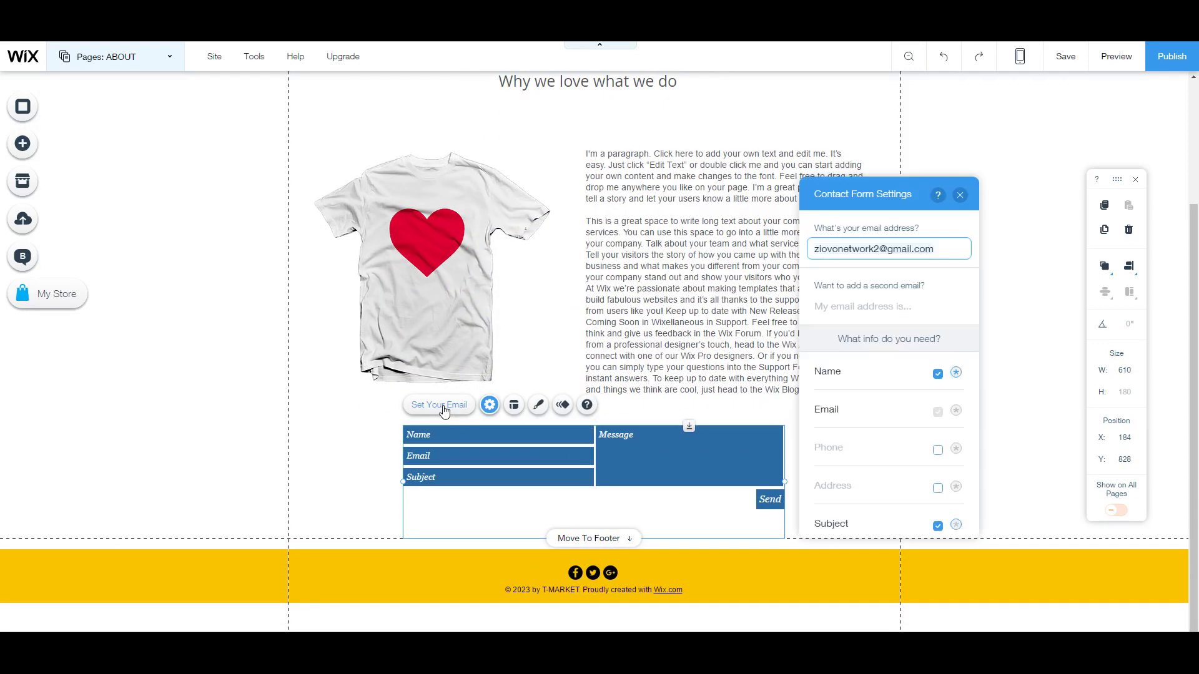
pyautogui.click(959, 195)
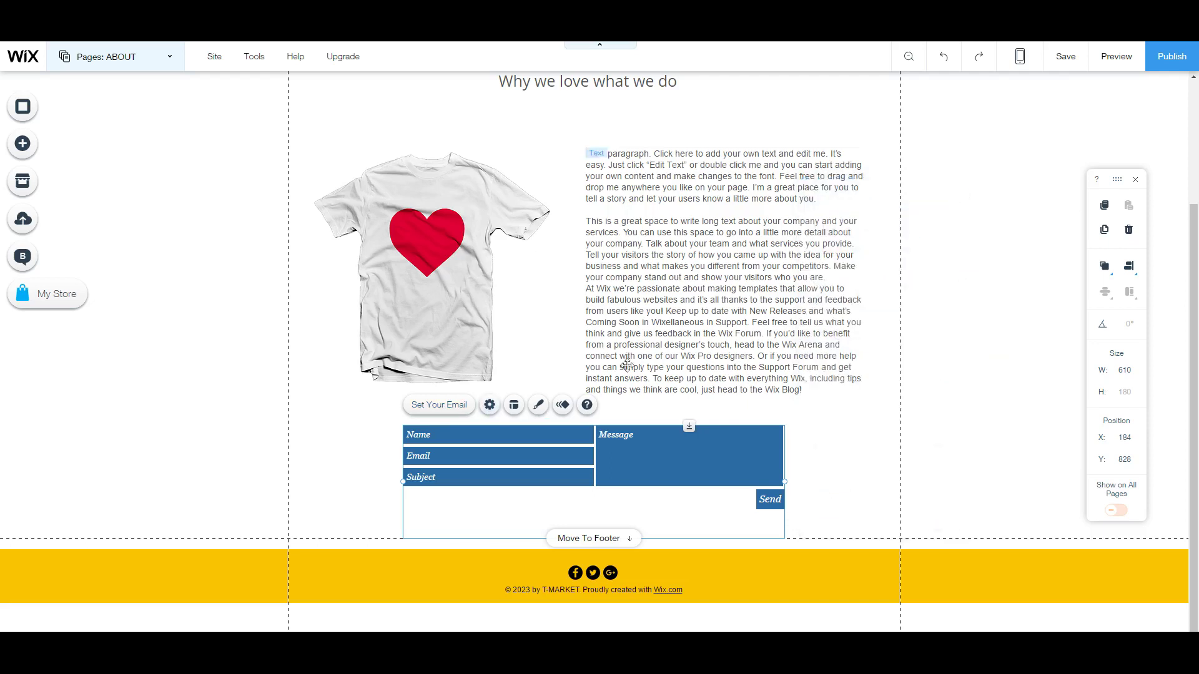
pyautogui.click(520, 411)
pyautogui.click(862, 504)
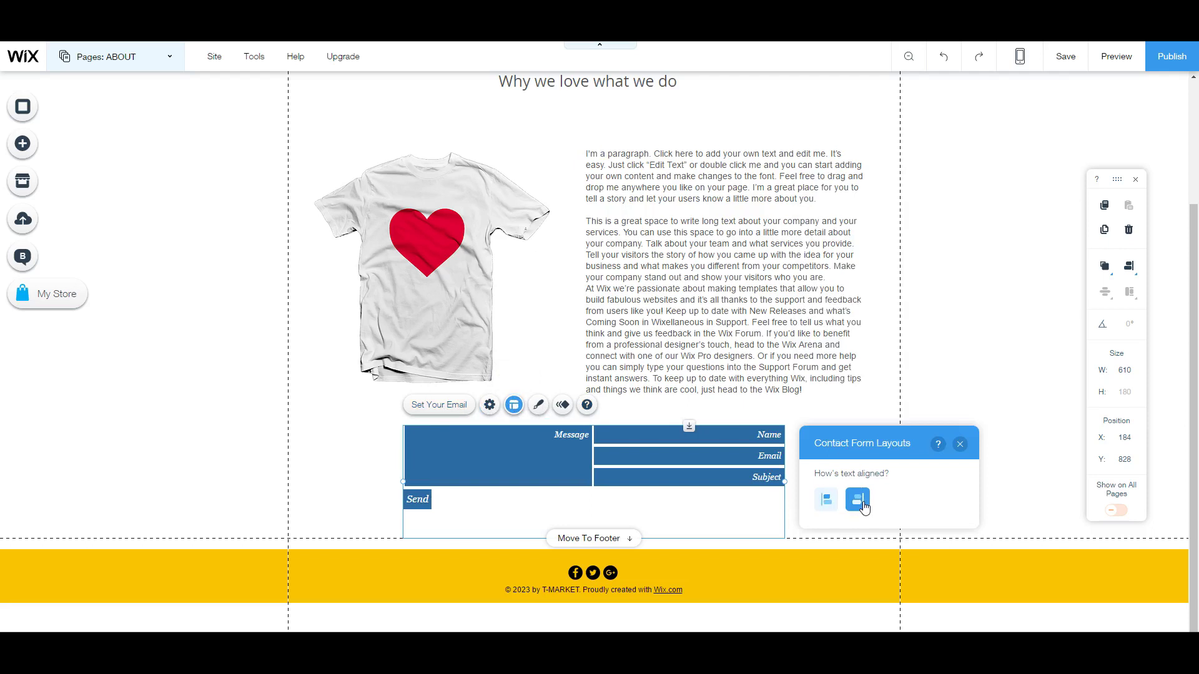
pyautogui.click(960, 444)
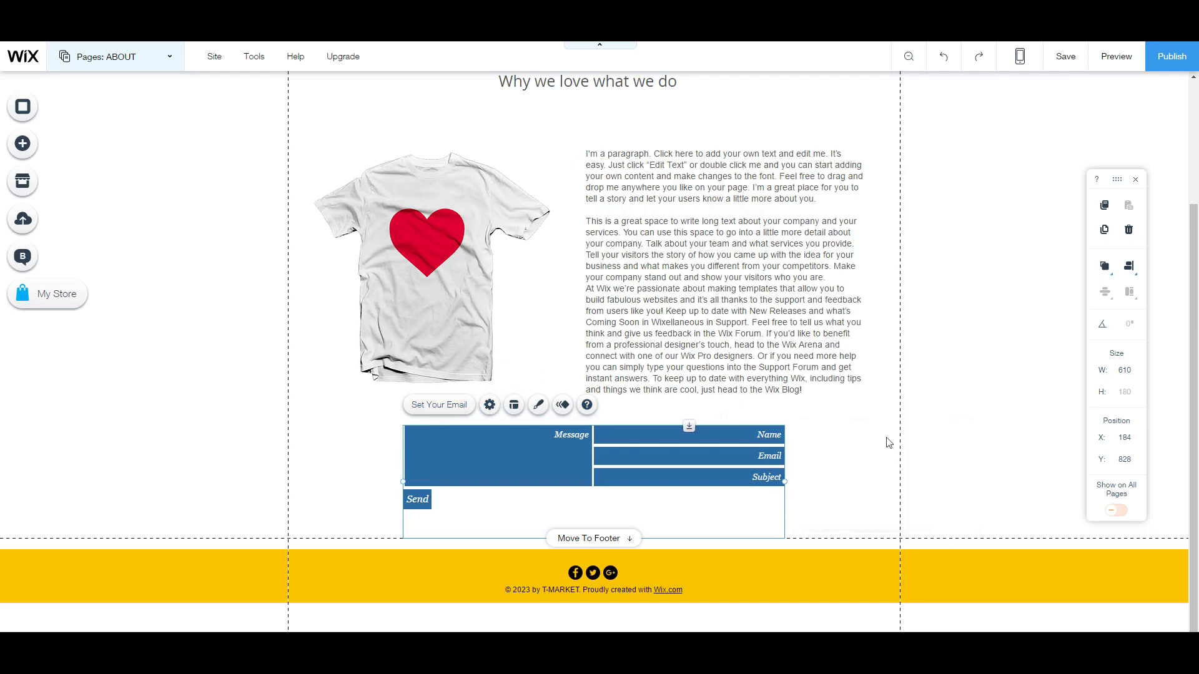
# Step: After trying the blue and pink designs, apply the pink outlined contact form design
pyautogui.click(539, 405)
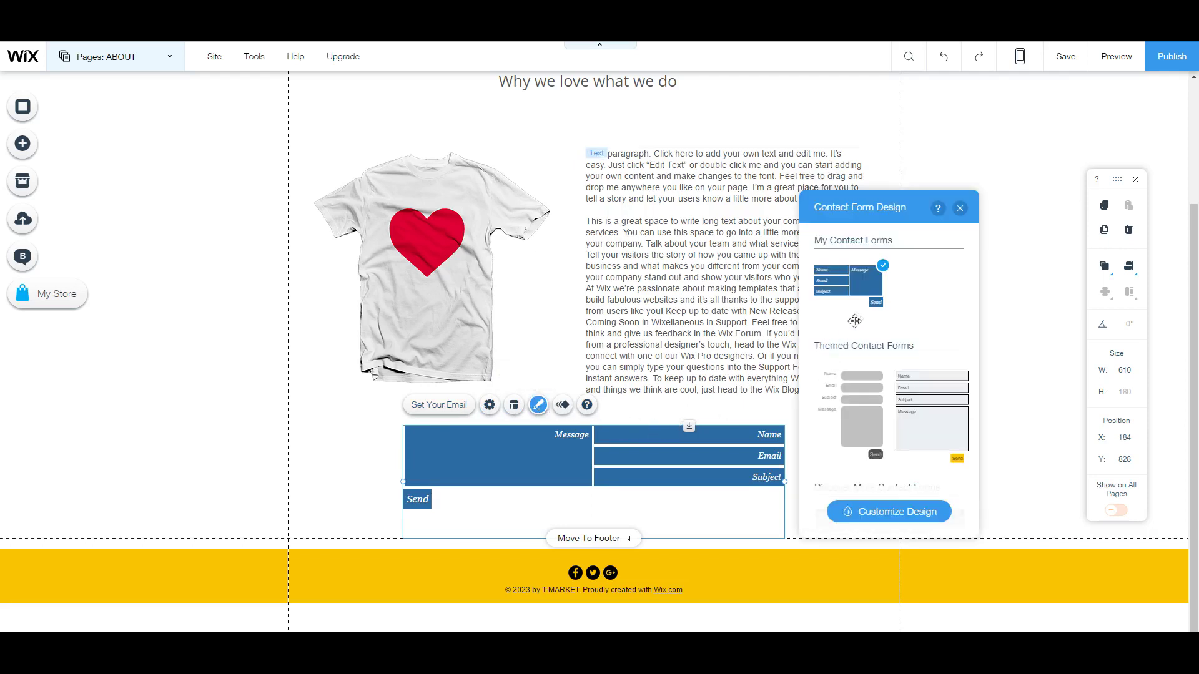
pyautogui.scroll(-5, 893, 381)
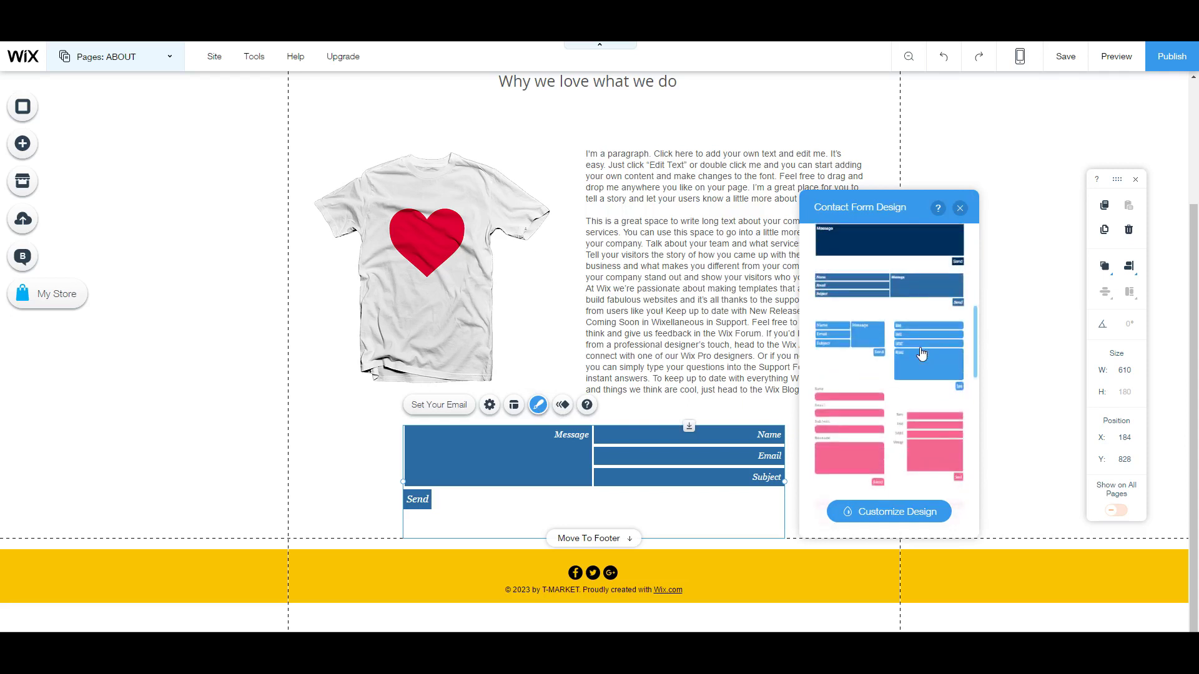
pyautogui.click(922, 355)
pyautogui.scroll(-3, 913, 428)
pyautogui.scroll(3, 912, 429)
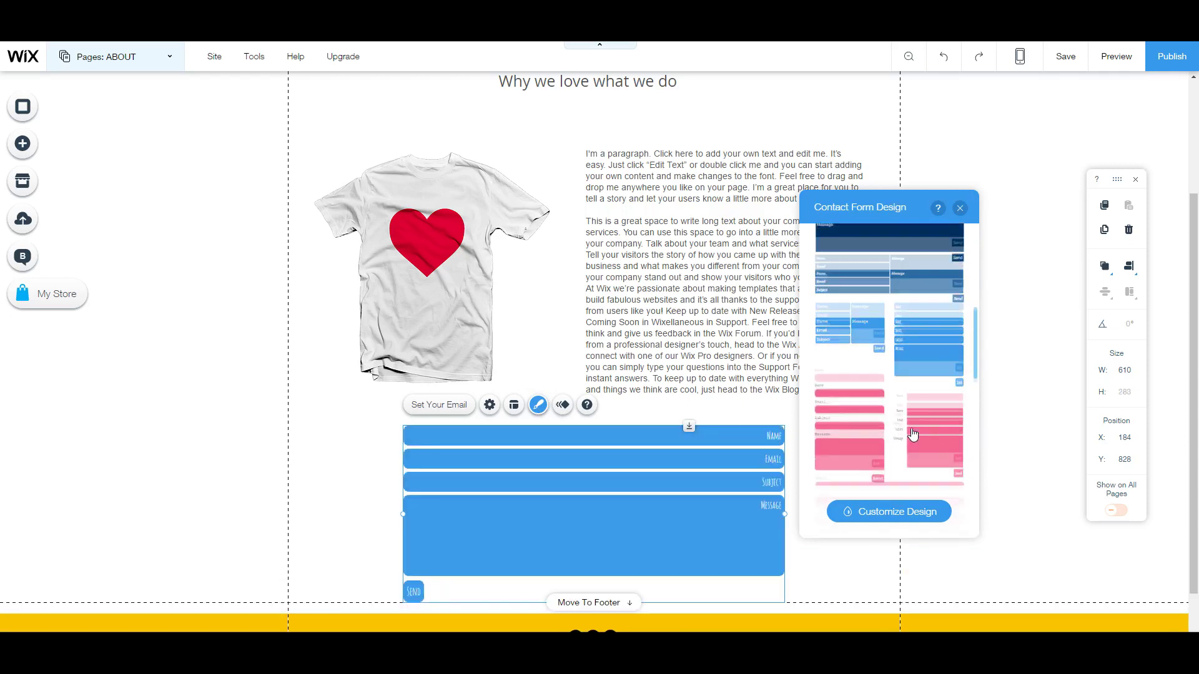
pyautogui.scroll(-2, 912, 431)
pyautogui.click(913, 432)
pyautogui.scroll(3, 936, 362)
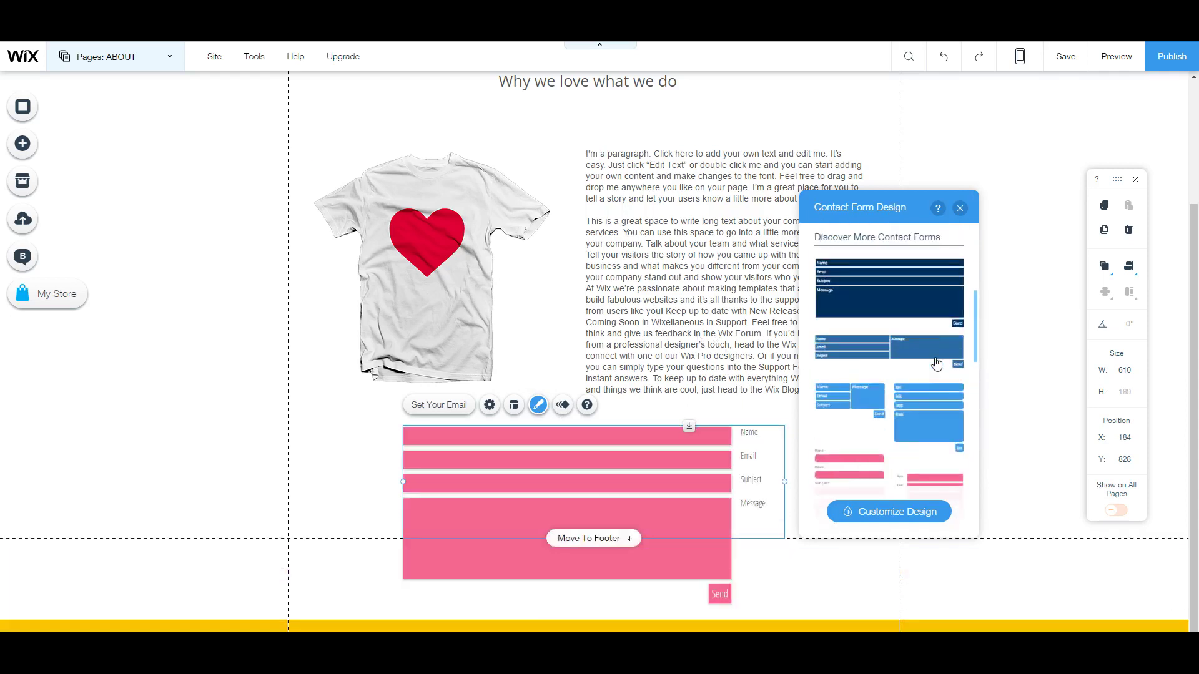
pyautogui.scroll(-4, 936, 364)
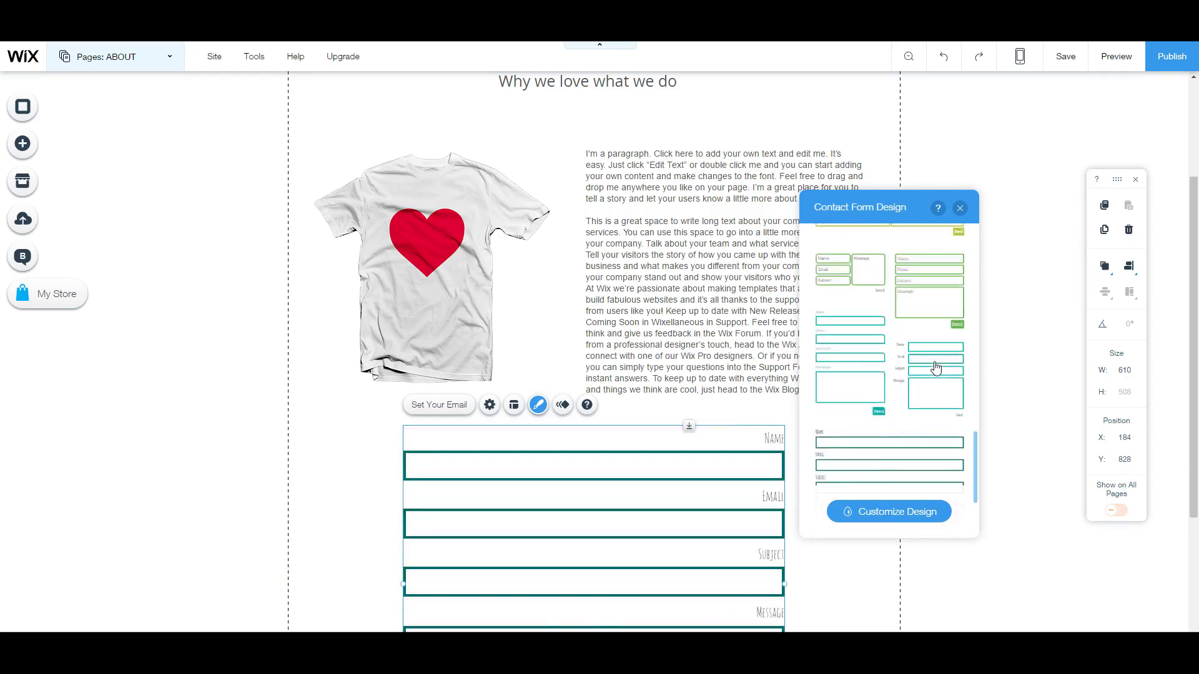
pyautogui.scroll(5, 936, 369)
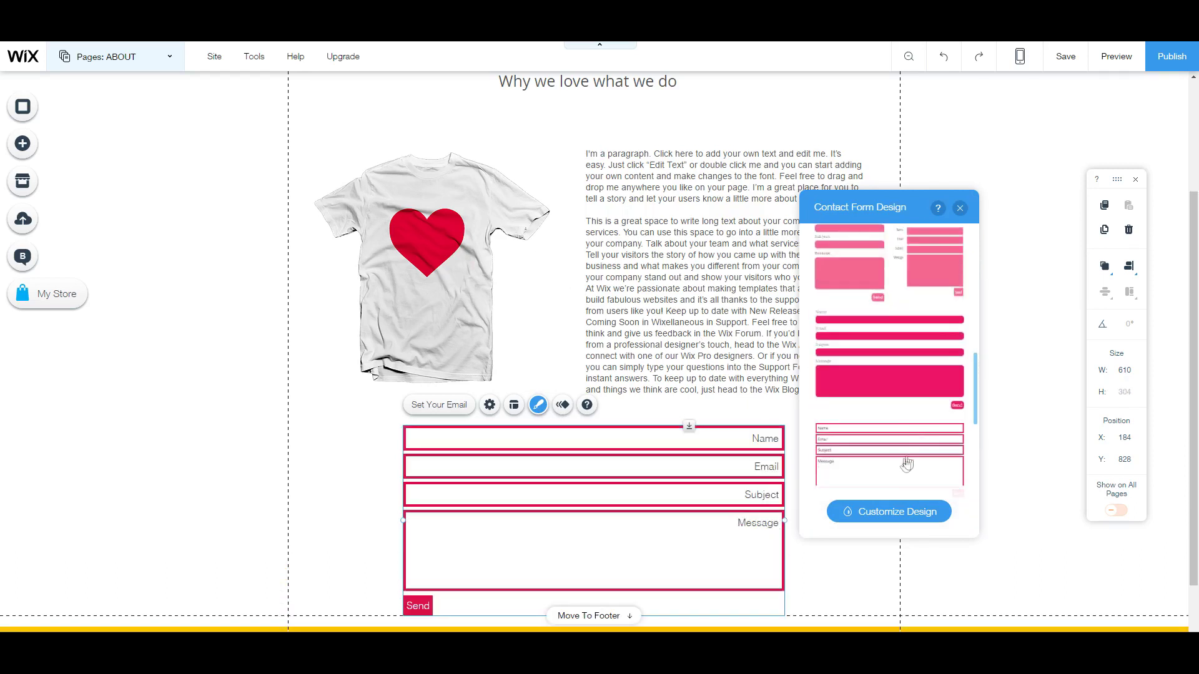
pyautogui.click(907, 462)
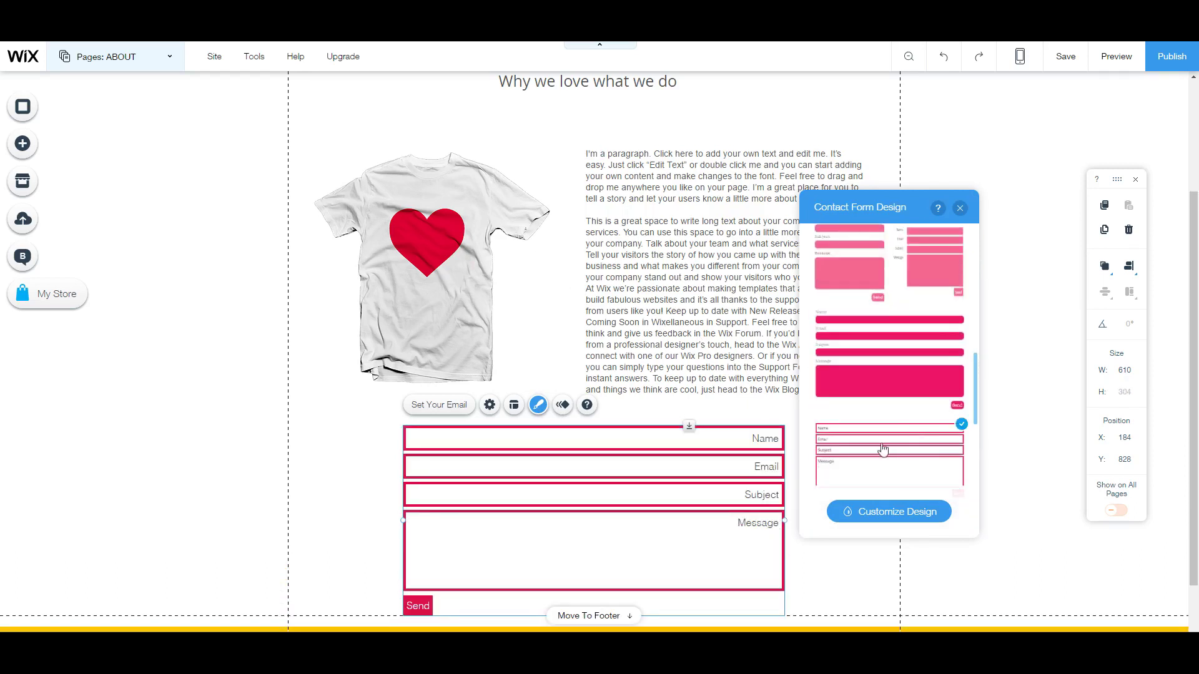
pyautogui.click(961, 209)
# Step: Deselect the contact form and bring up the uploads panel for media
pyautogui.click(890, 408)
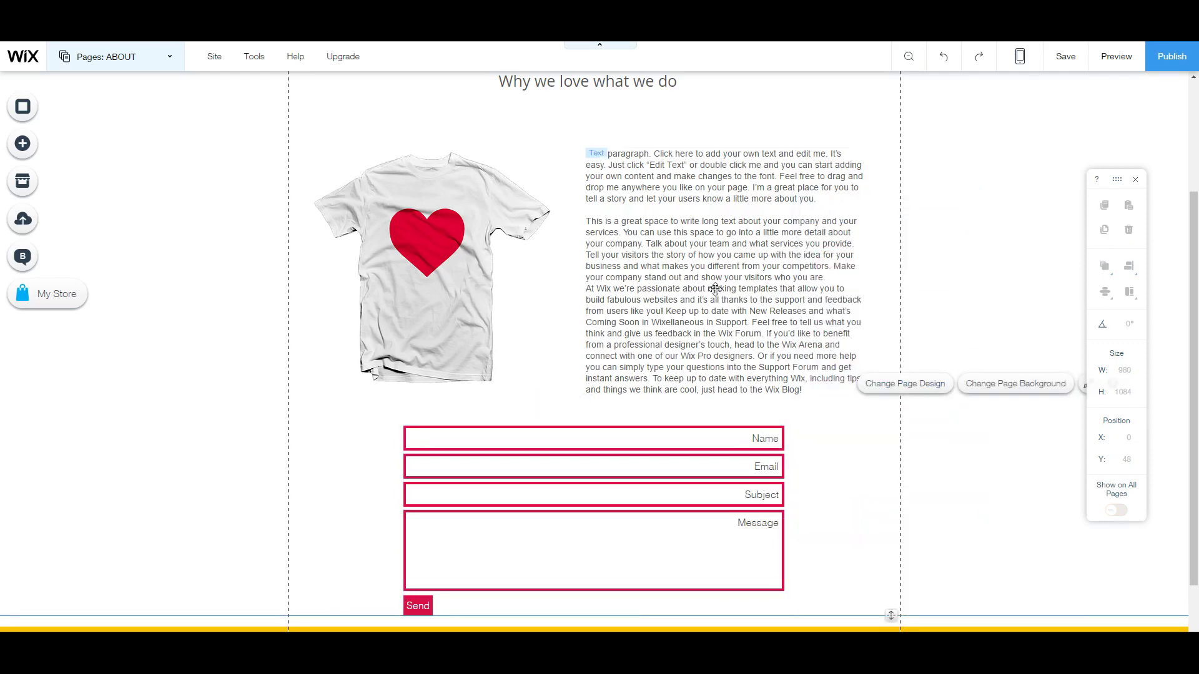
pyautogui.scroll(3, 716, 289)
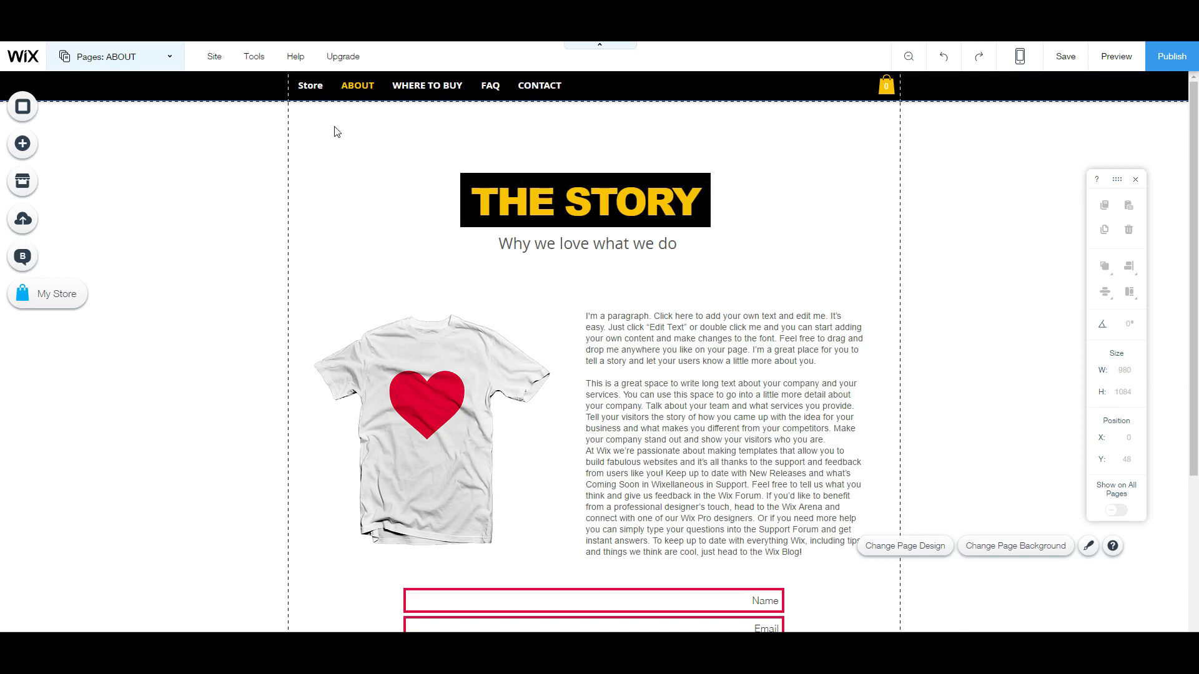
pyautogui.click(22, 219)
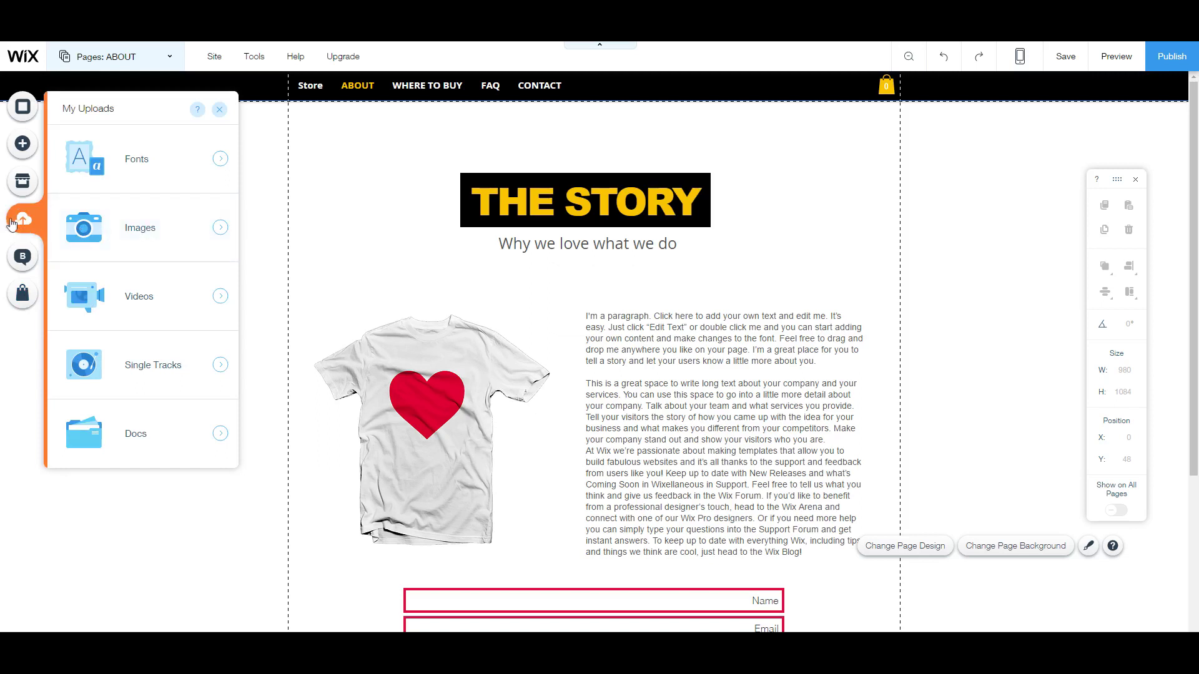
# Step: Upload car.png from the computer into the media library and close Manage Your Images
pyautogui.click(103, 218)
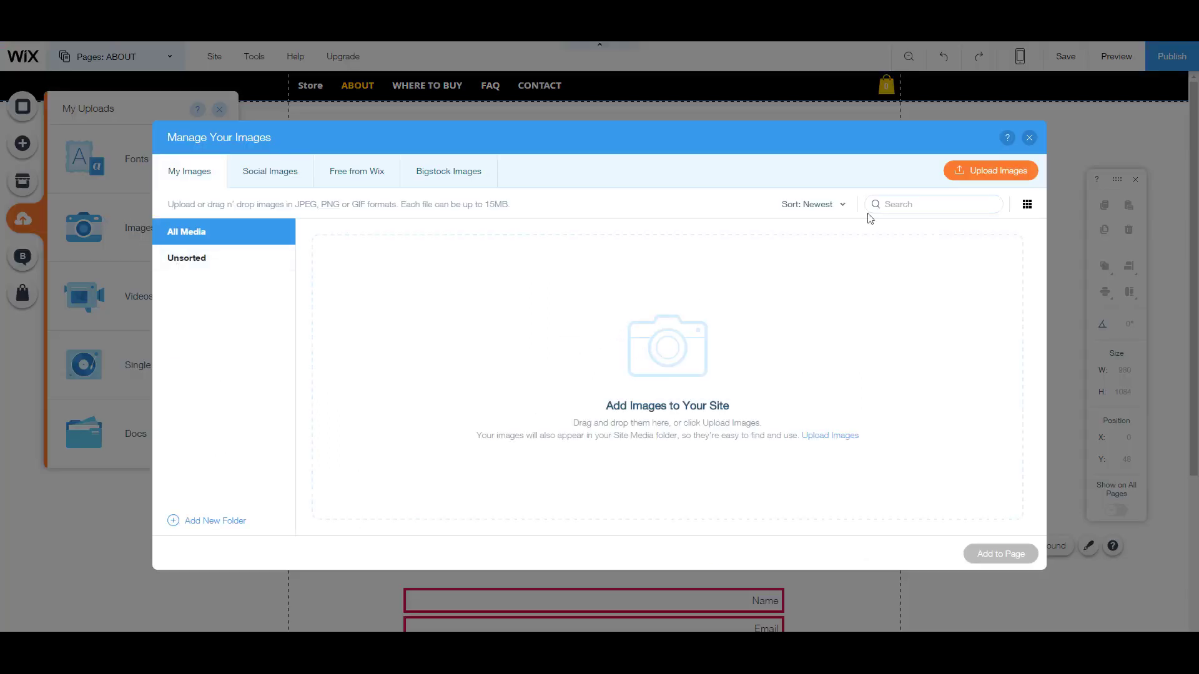
pyautogui.click(971, 168)
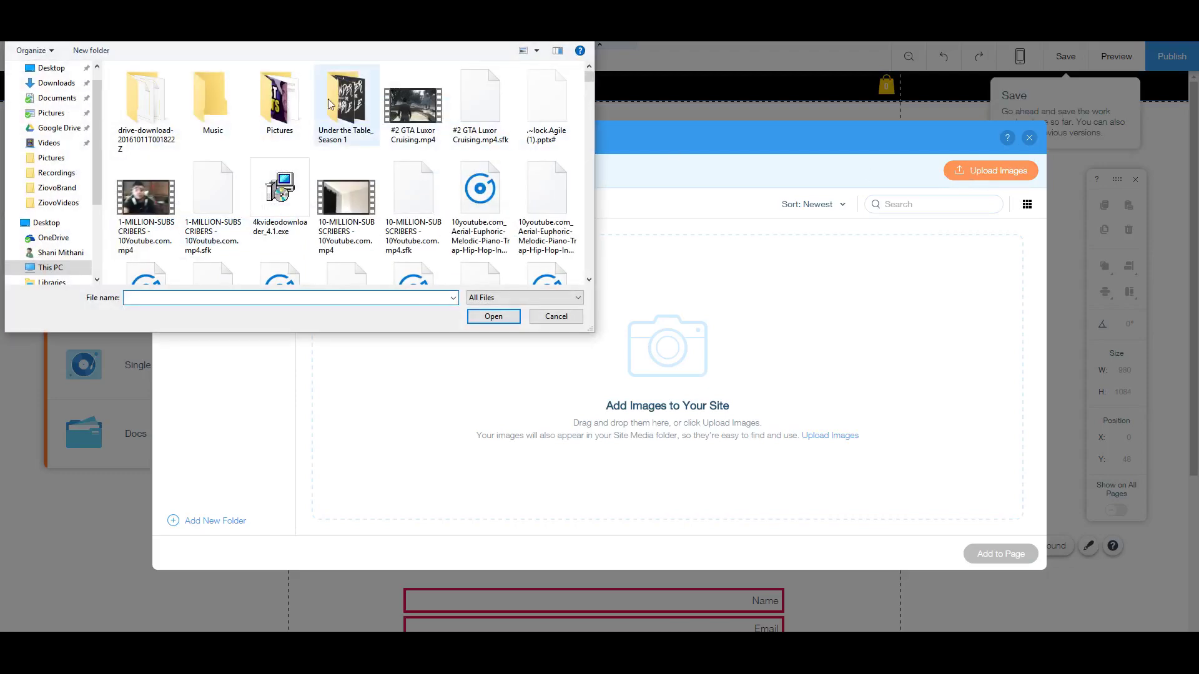
pyautogui.scroll(-3, 328, 98)
pyautogui.write('c')
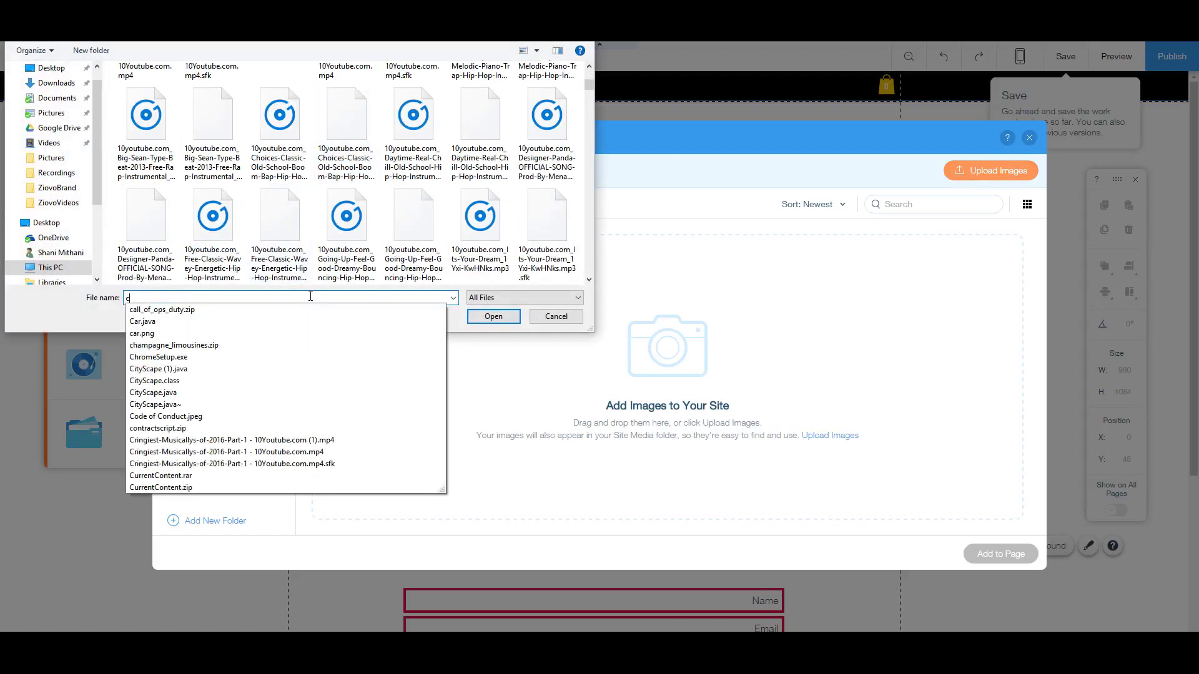
pyautogui.write('ar')
pyautogui.click(271, 321)
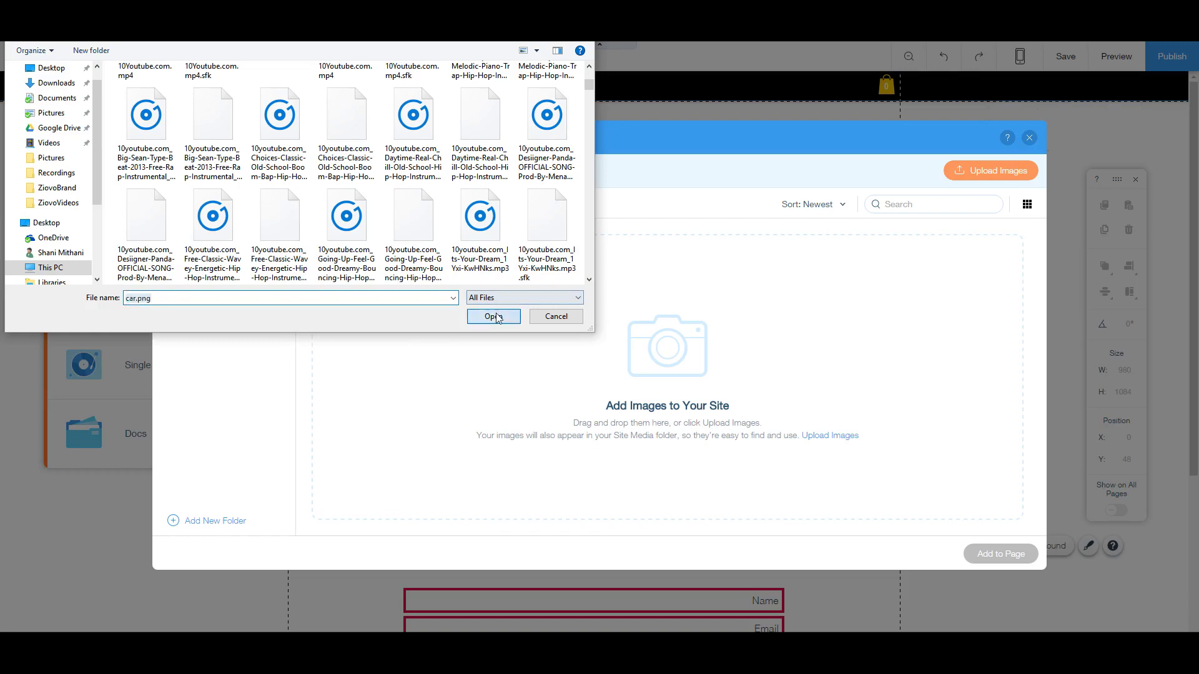
pyautogui.click(494, 317)
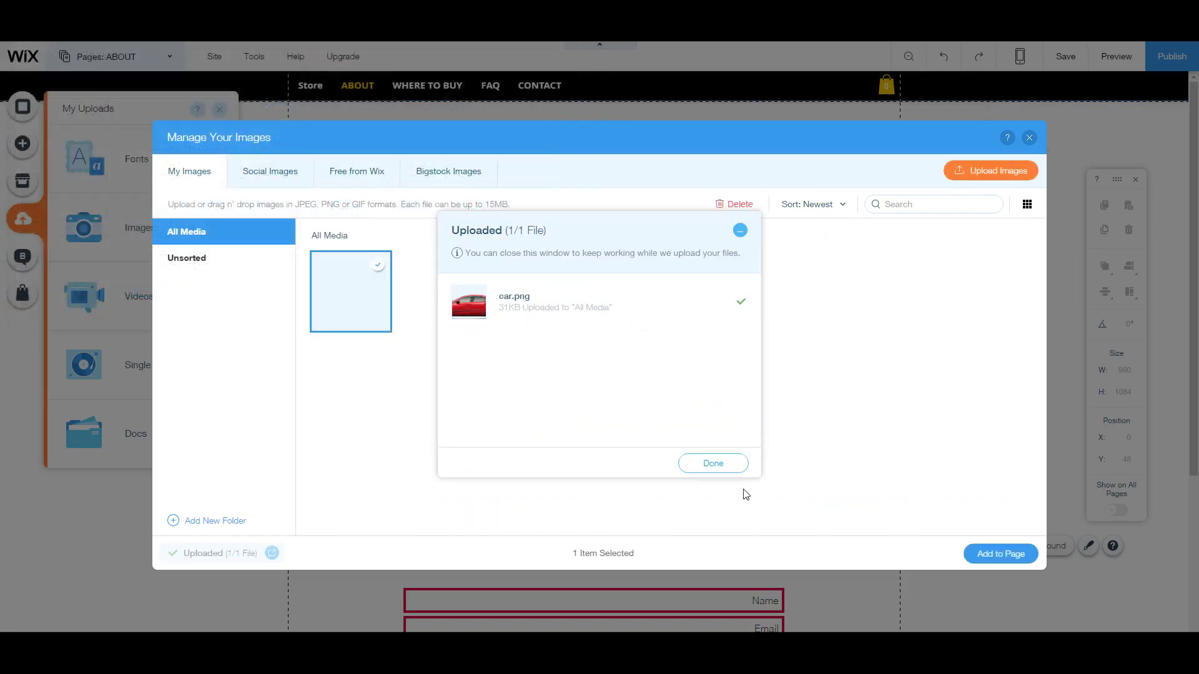
pyautogui.click(724, 468)
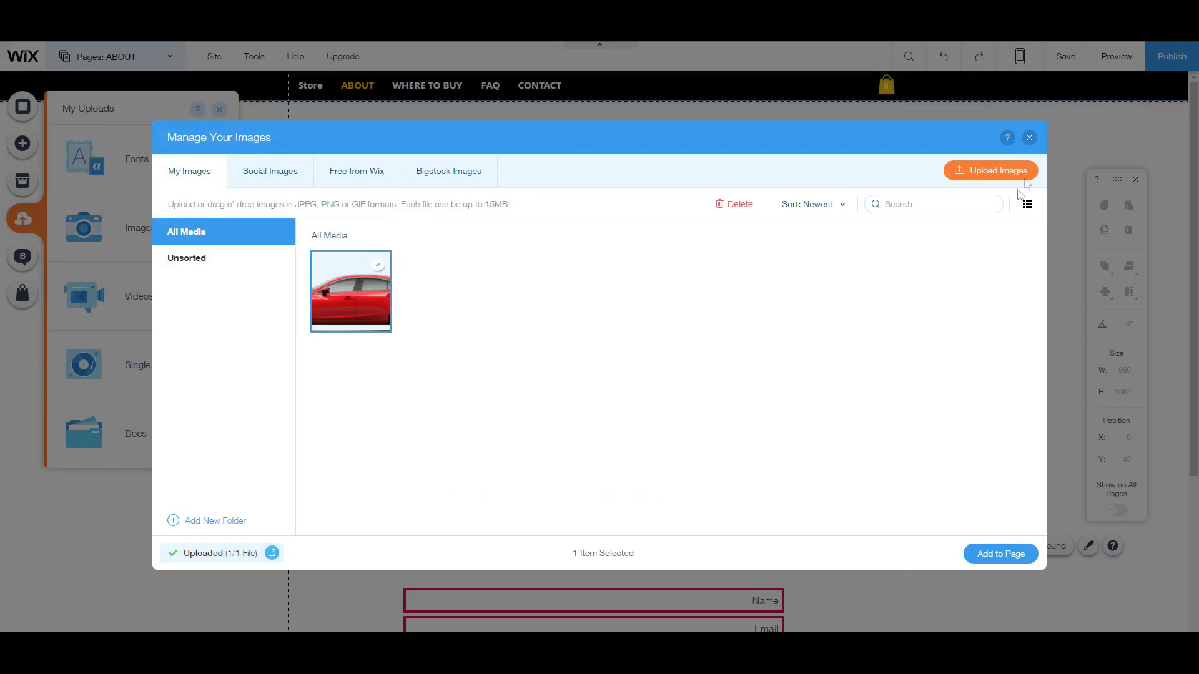
pyautogui.click(1029, 137)
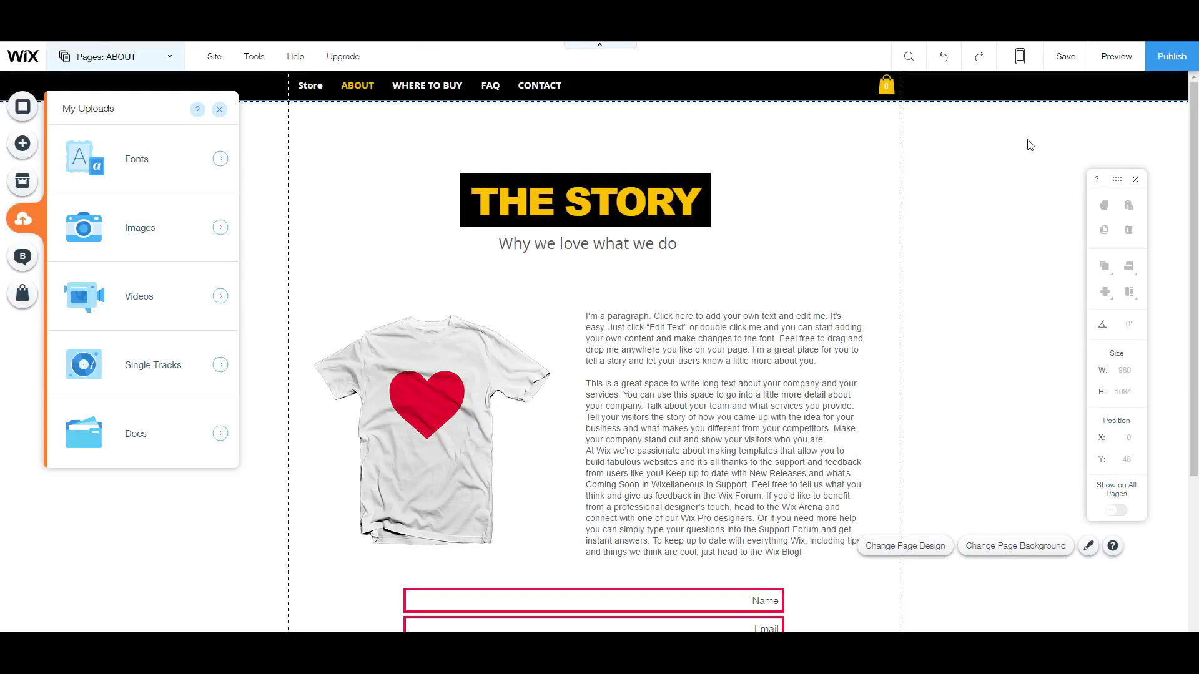
pyautogui.click(19, 261)
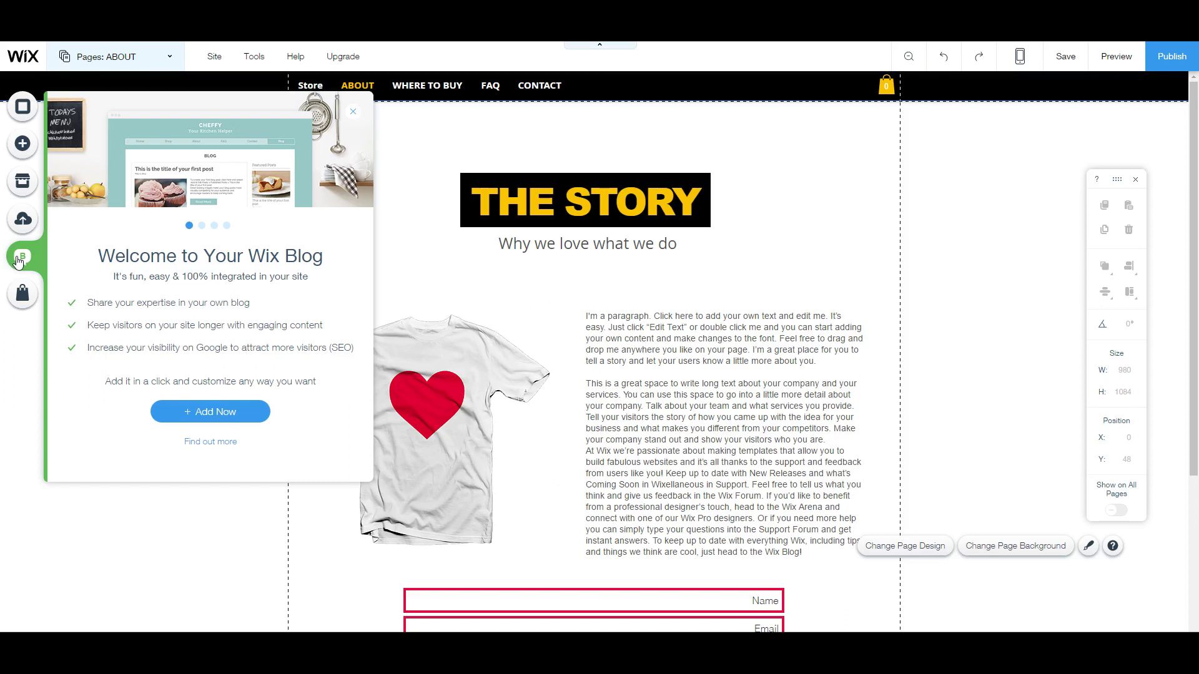
# Step: Dismiss the blog and store introductions, then reopen the 'Welcome to your store!' overview
pyautogui.click(354, 114)
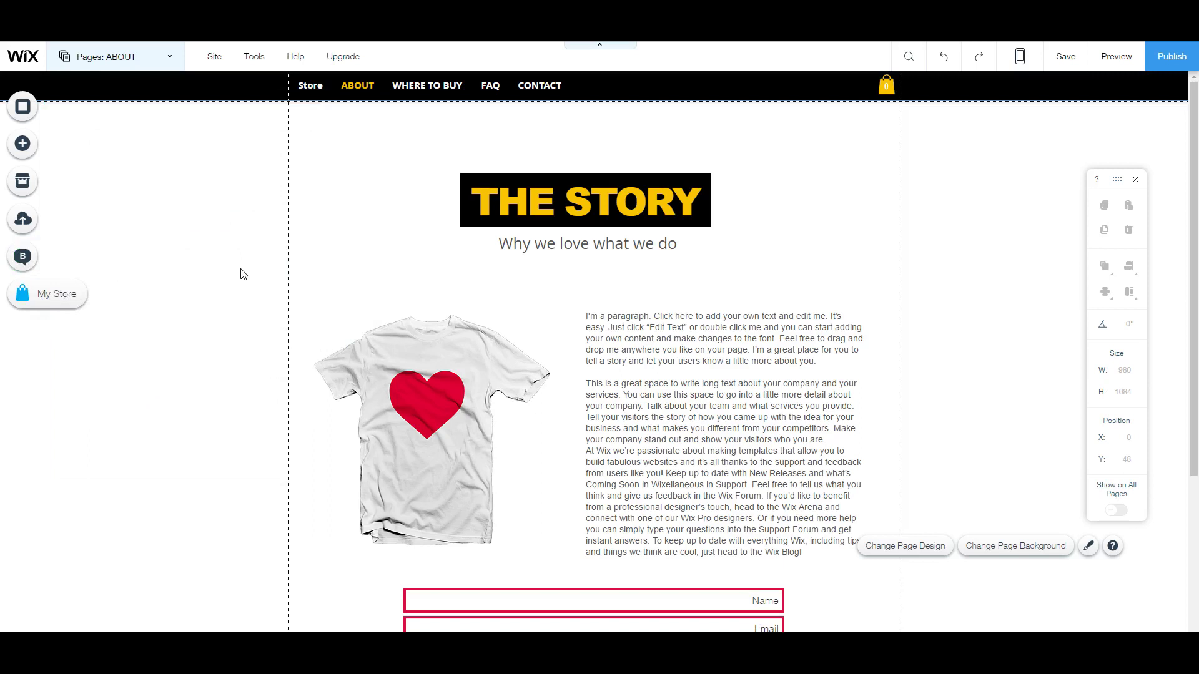
pyautogui.click(66, 305)
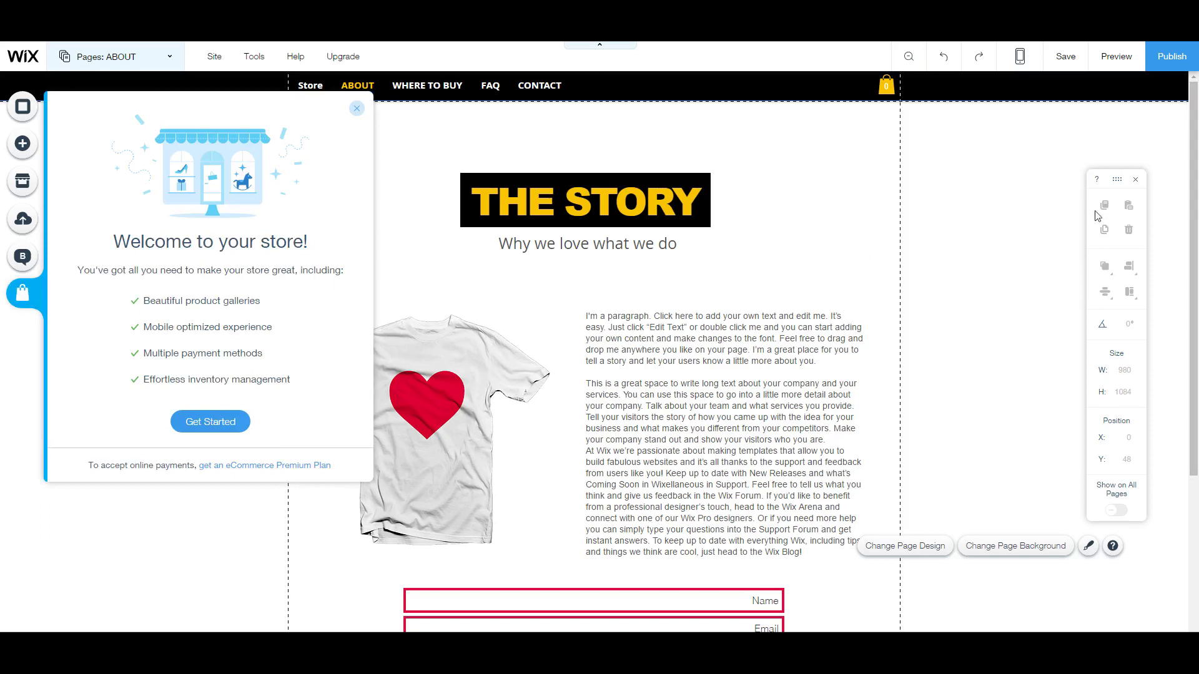
pyautogui.click(1034, 209)
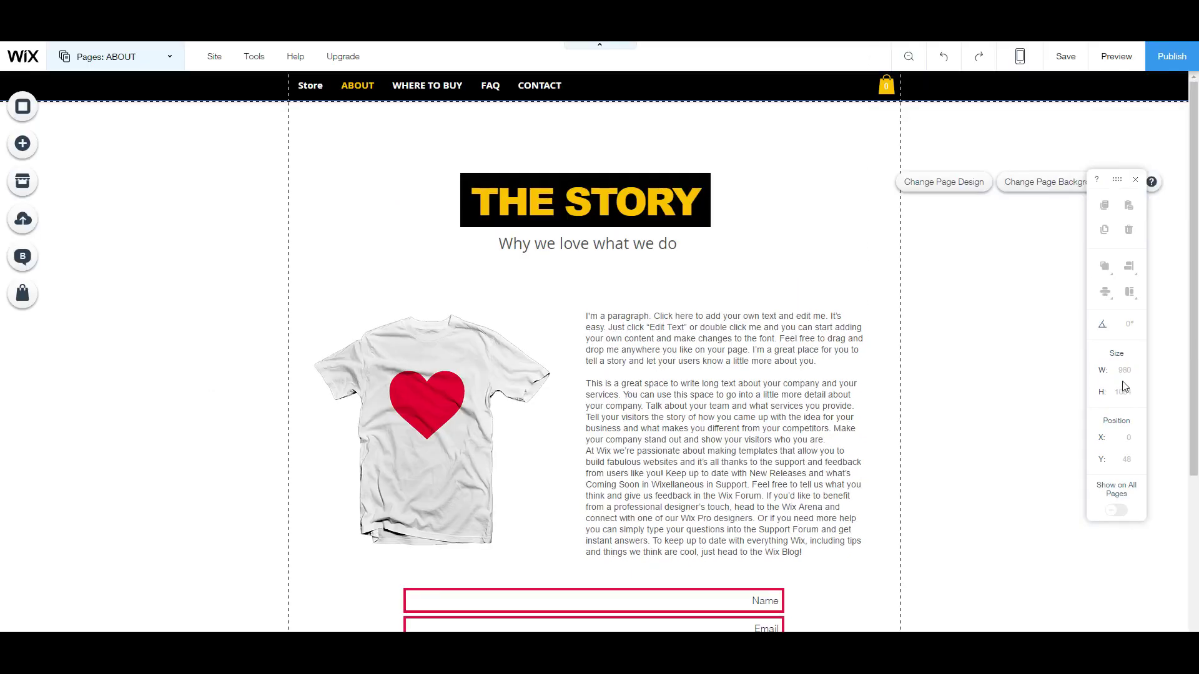
pyautogui.click(36, 298)
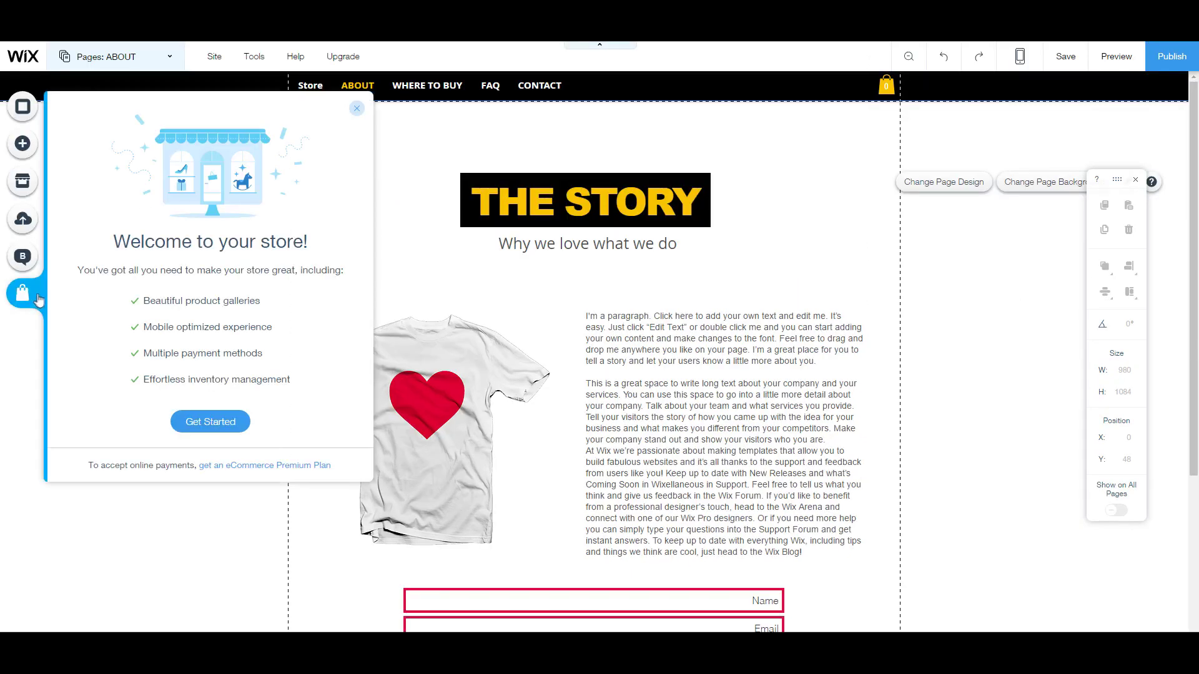
# Step: Start the store setup, select the Store page's T-shirt product gallery and open product management
pyautogui.click(211, 423)
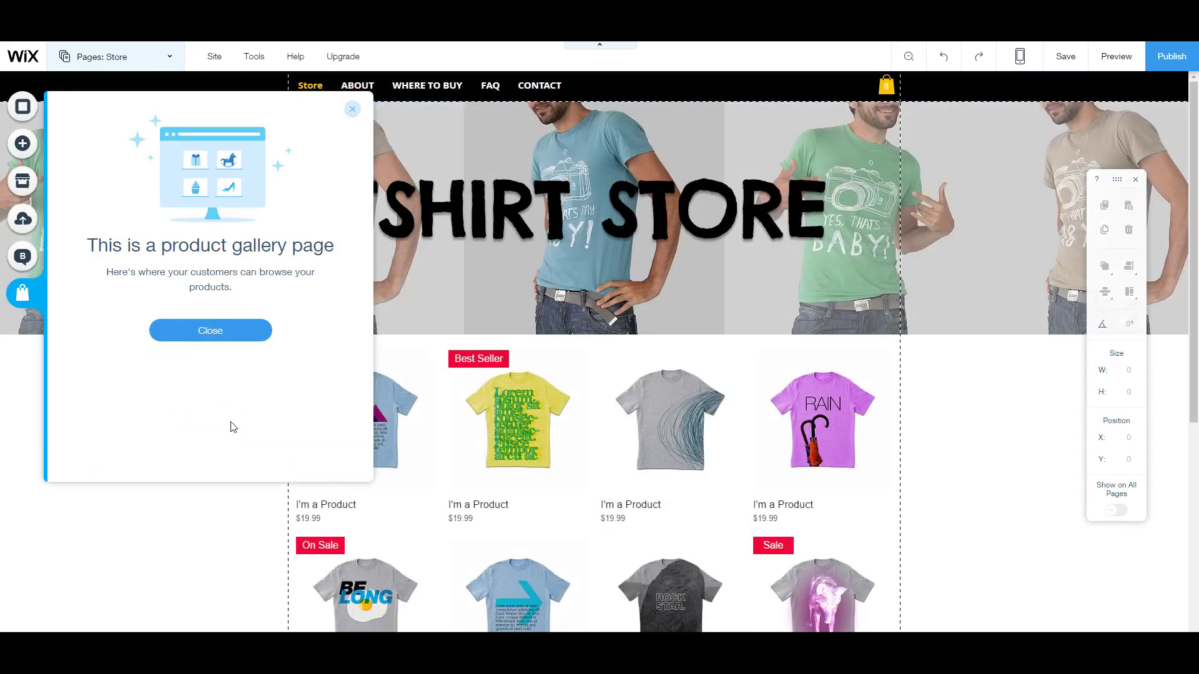
pyautogui.click(352, 109)
pyautogui.scroll(-3, 720, 448)
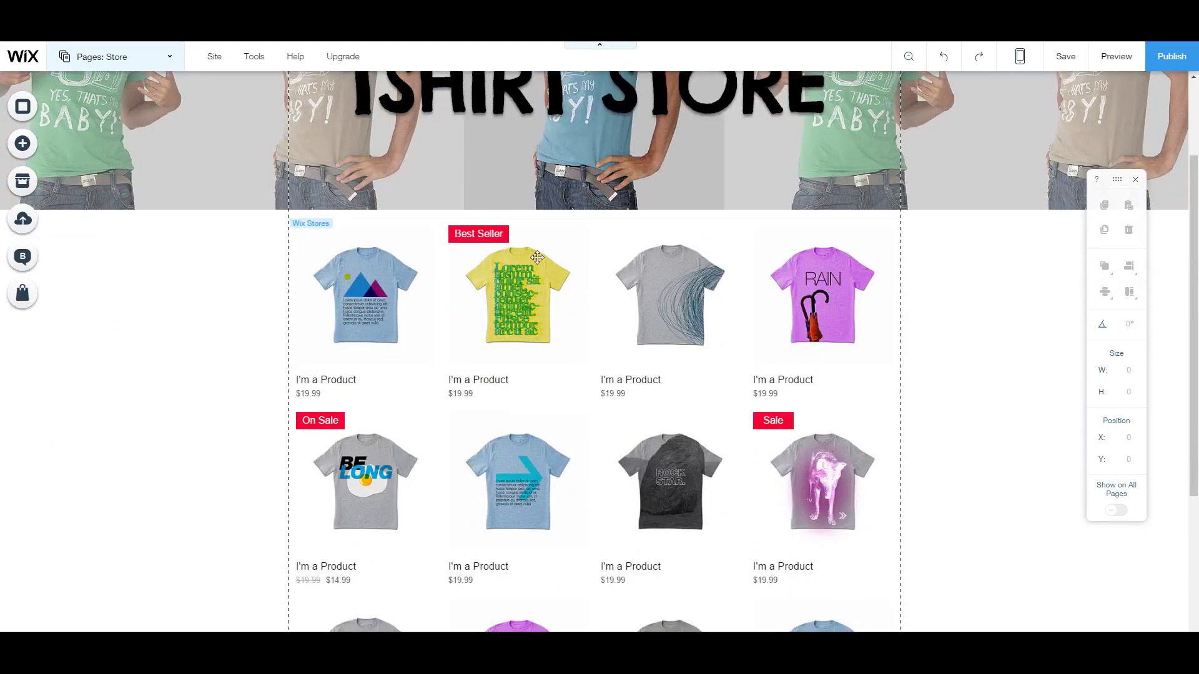
pyautogui.scroll(2, 410, 241)
pyautogui.scroll(-2, 415, 341)
pyautogui.click(313, 263)
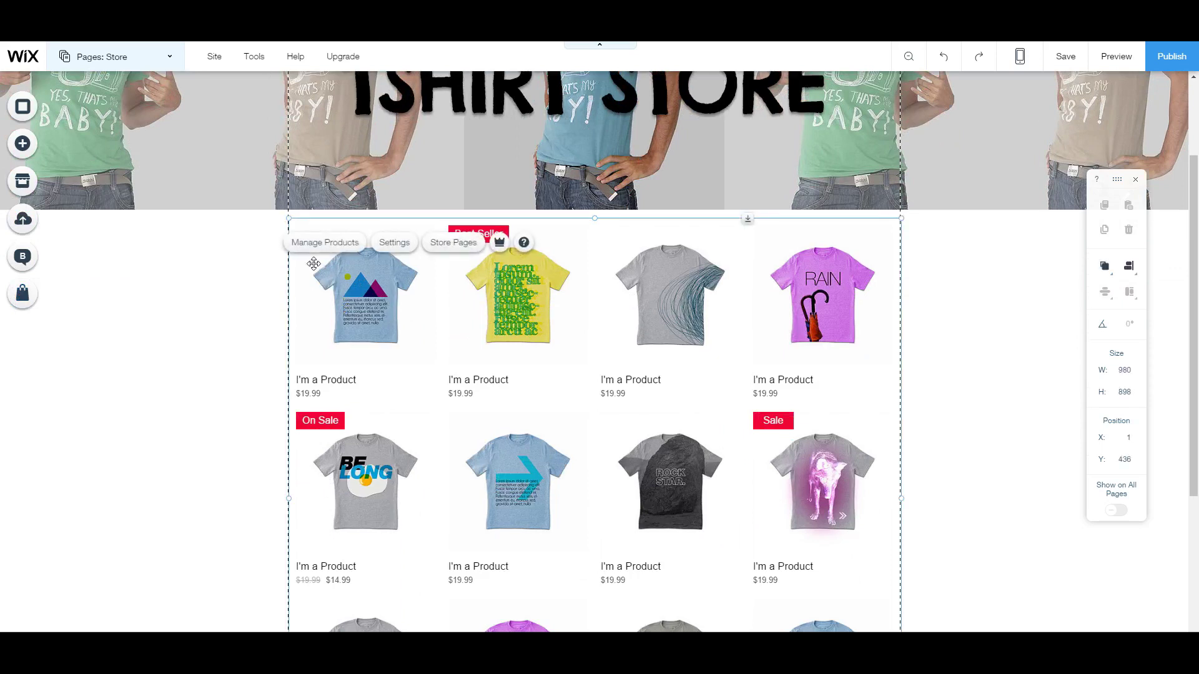
pyautogui.click(315, 246)
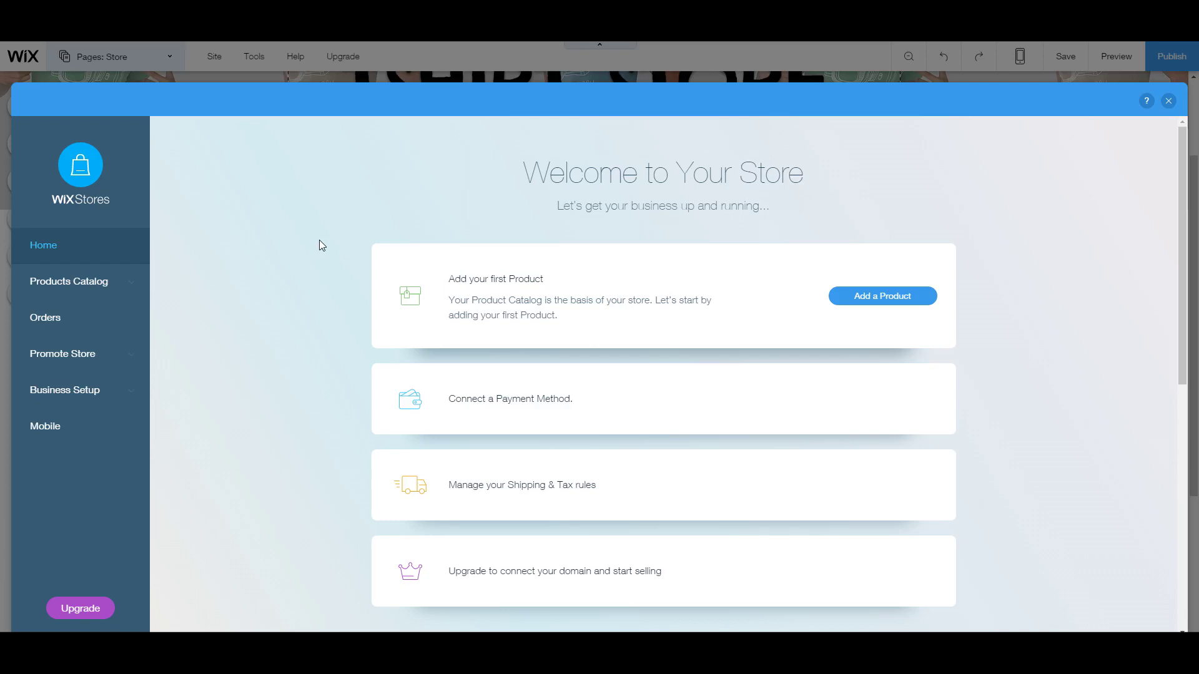
# Step: Begin a new untitled product from the Wix Stores products list
pyautogui.scroll(-1, 640, 386)
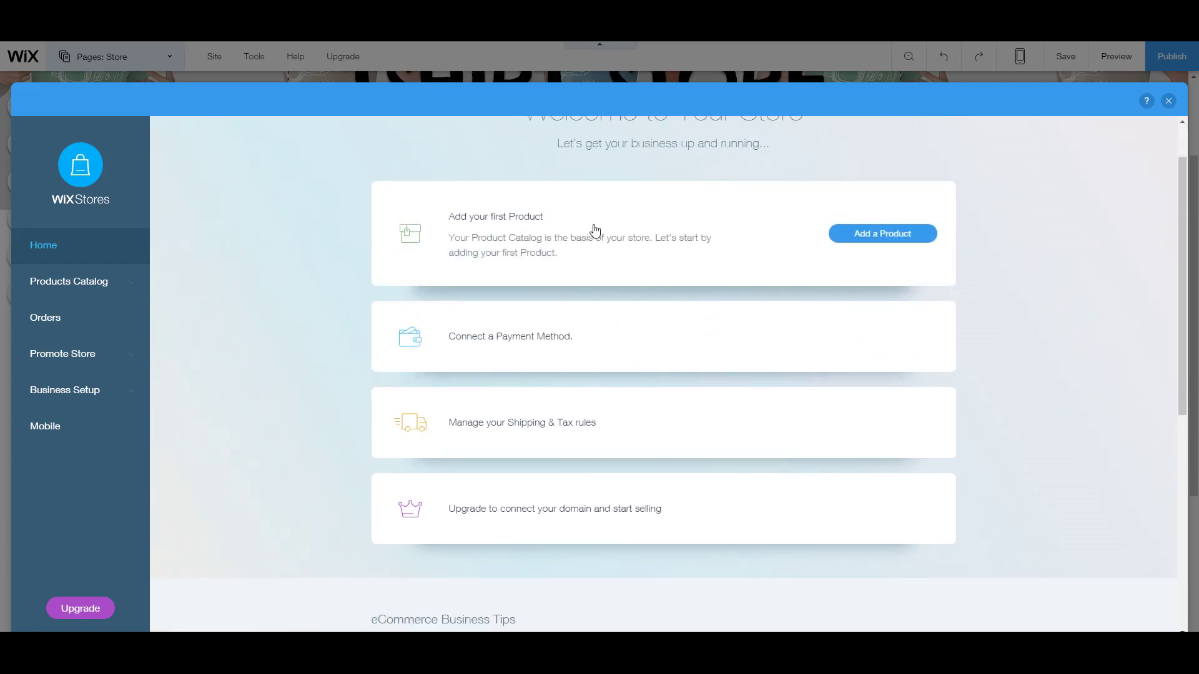
pyautogui.click(847, 226)
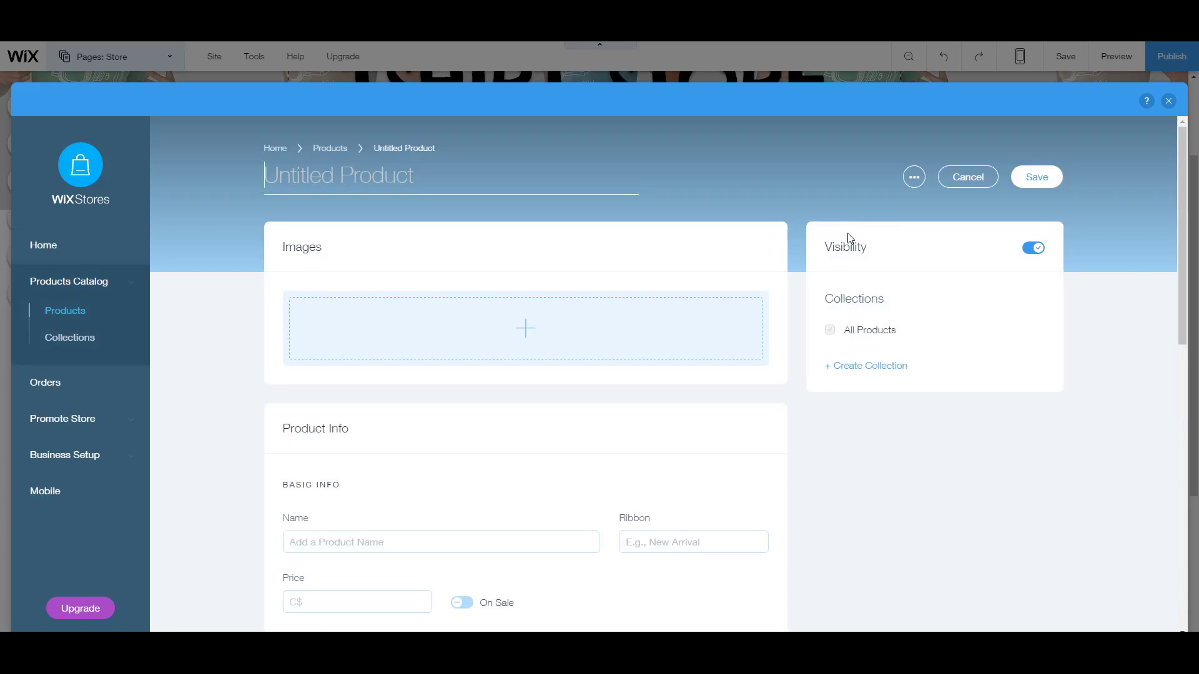
# Step: Give the new product a car image and the name 'Car'
pyautogui.scroll(-1, 591, 430)
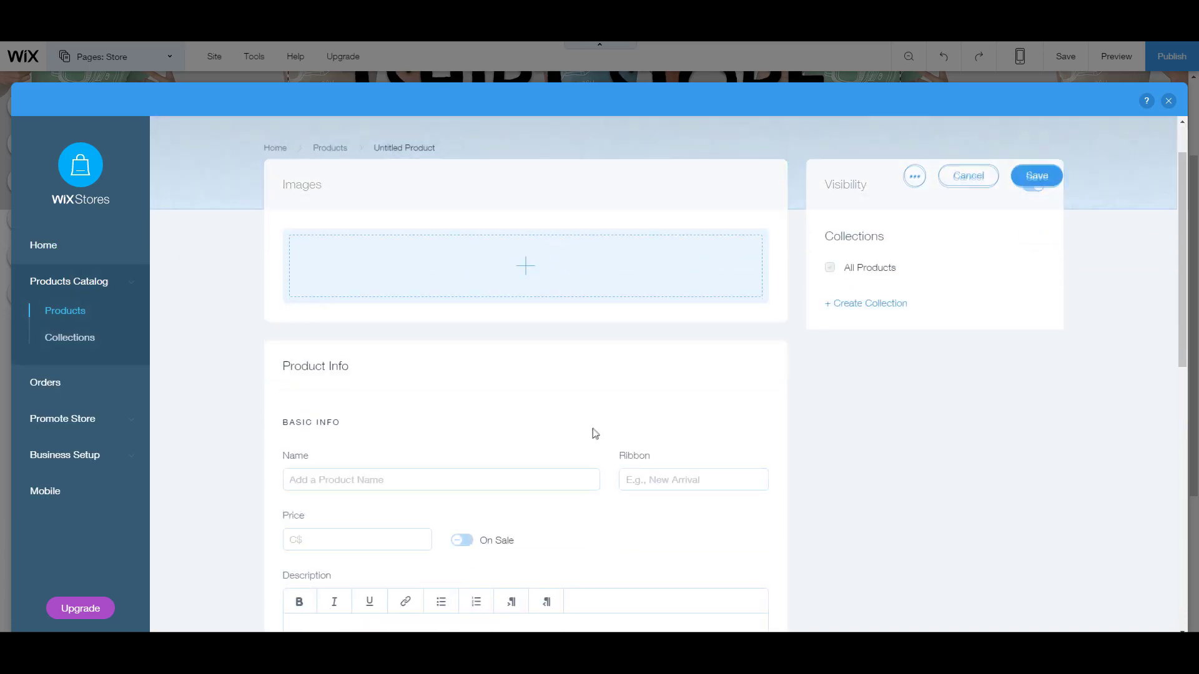
pyautogui.click(519, 264)
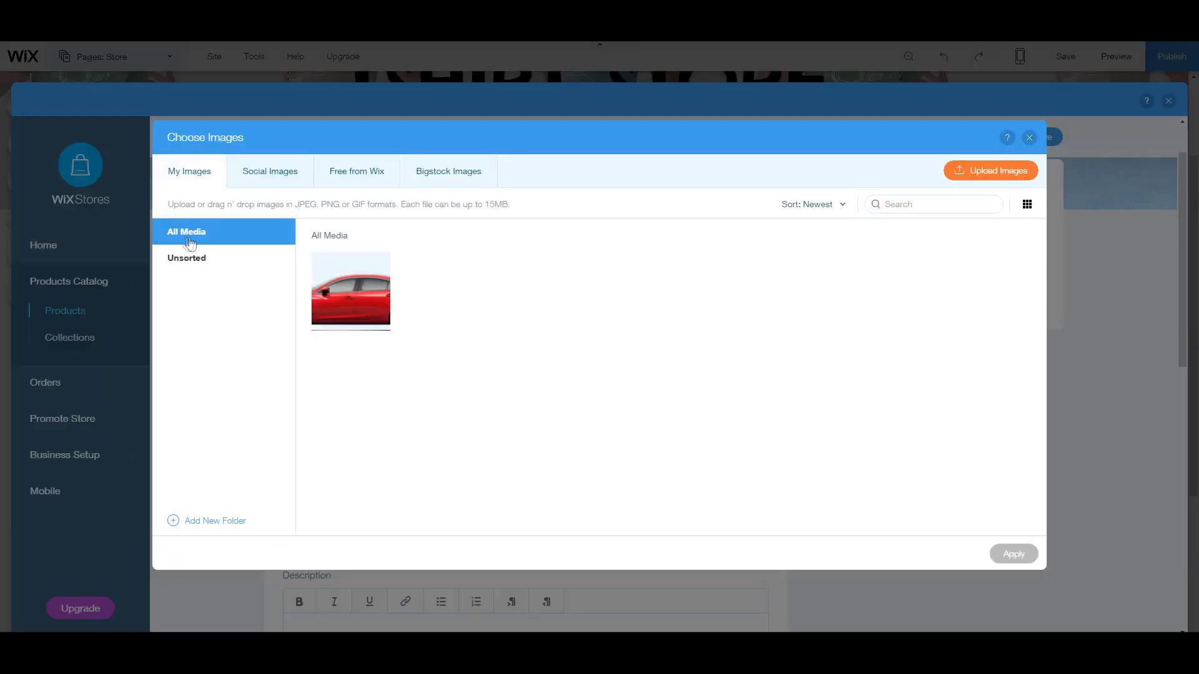
pyautogui.click(380, 282)
pyautogui.click(1014, 554)
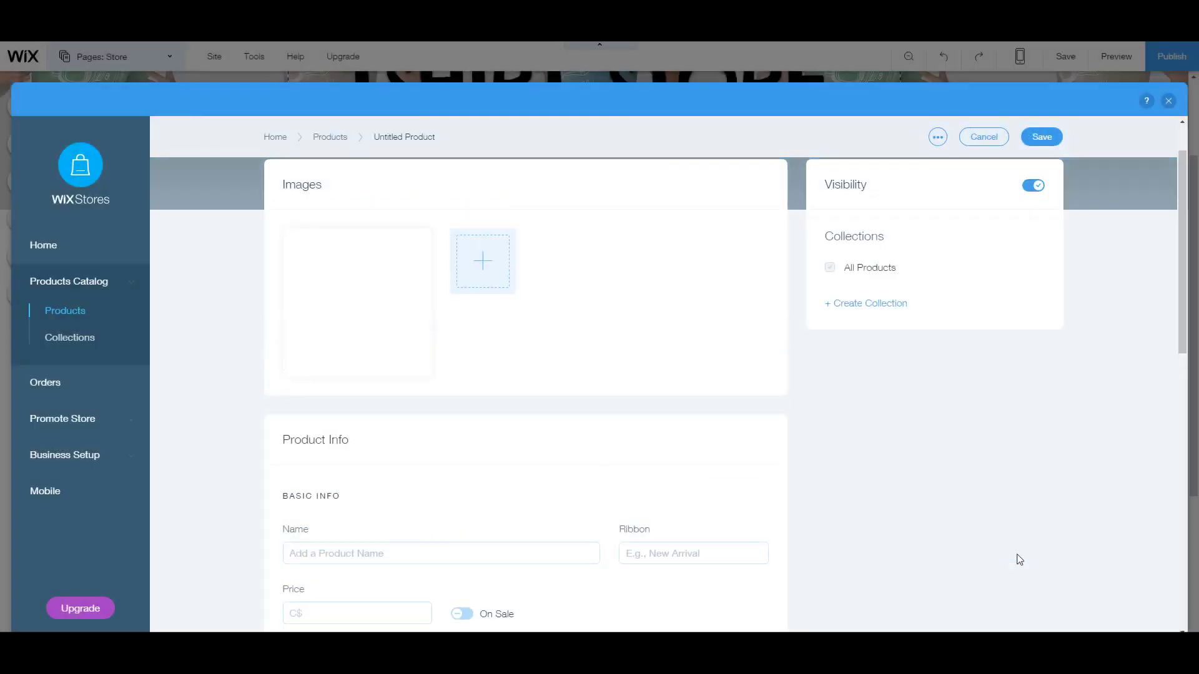
pyautogui.scroll(-2, 597, 458)
pyautogui.click(351, 429)
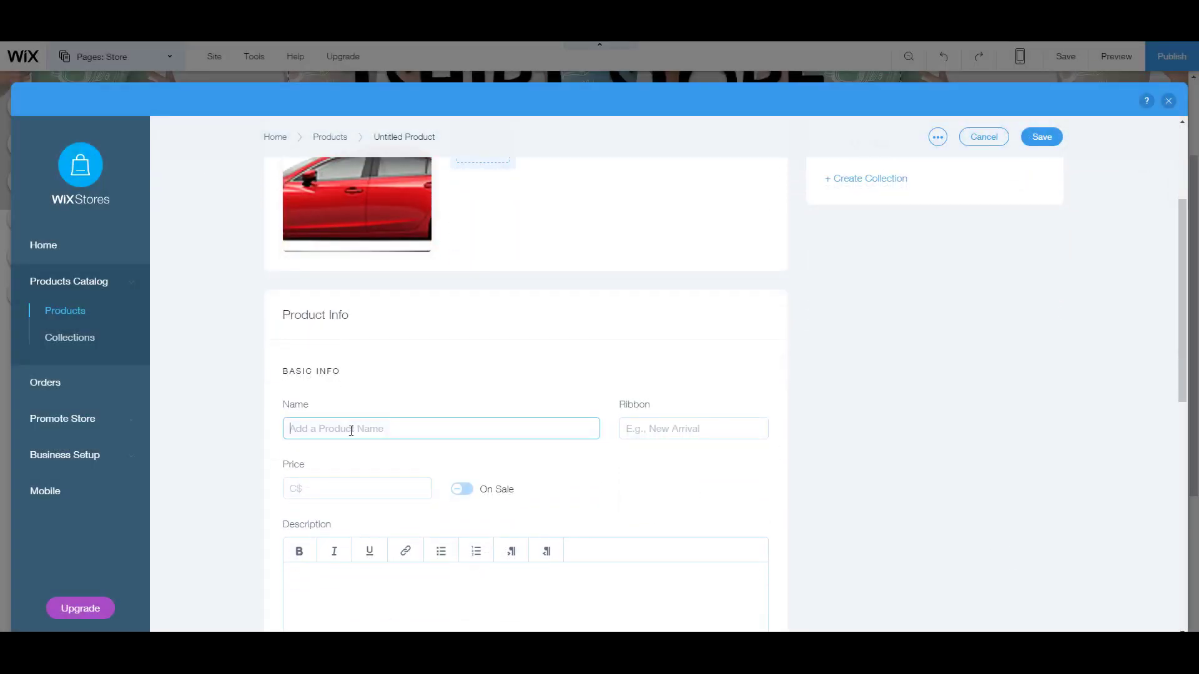
pyautogui.scroll(-3, 449, 464)
pyautogui.write('Car')
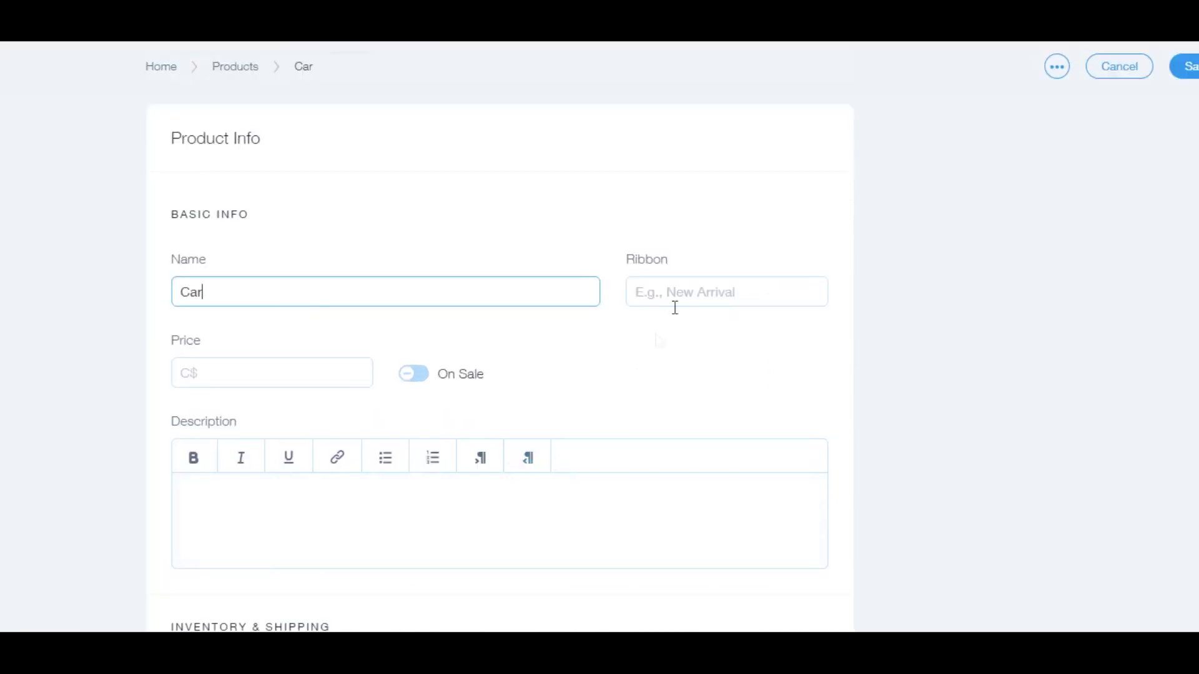
# Step: Enter the 'Featured!' ribbon, a price of 10 and the description 'Car!'
pyautogui.click(665, 283)
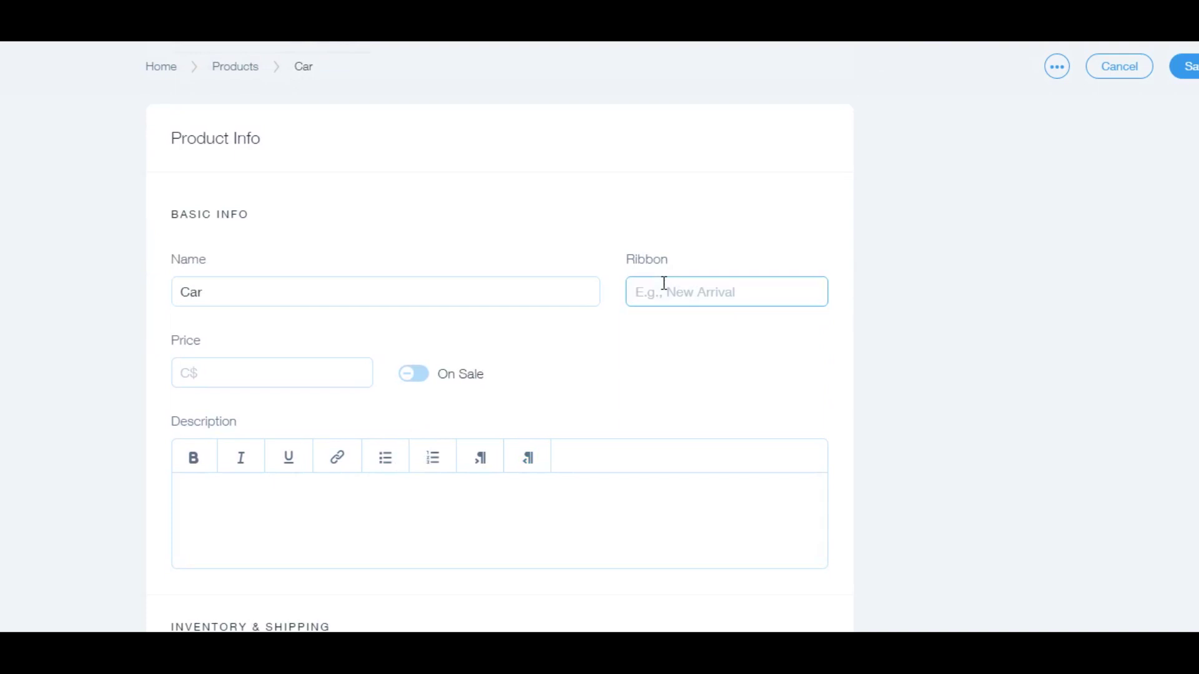
pyautogui.write('Featured!')
pyautogui.scroll(-3, 283, 437)
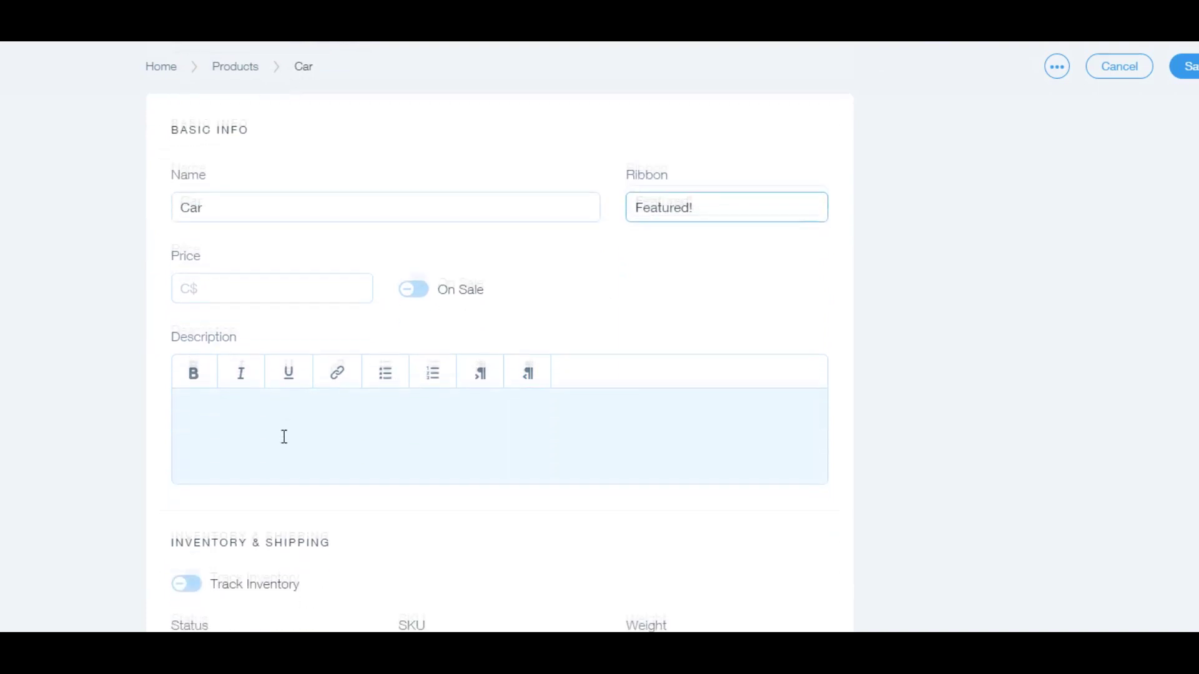
pyautogui.click(219, 208)
pyautogui.write('1')
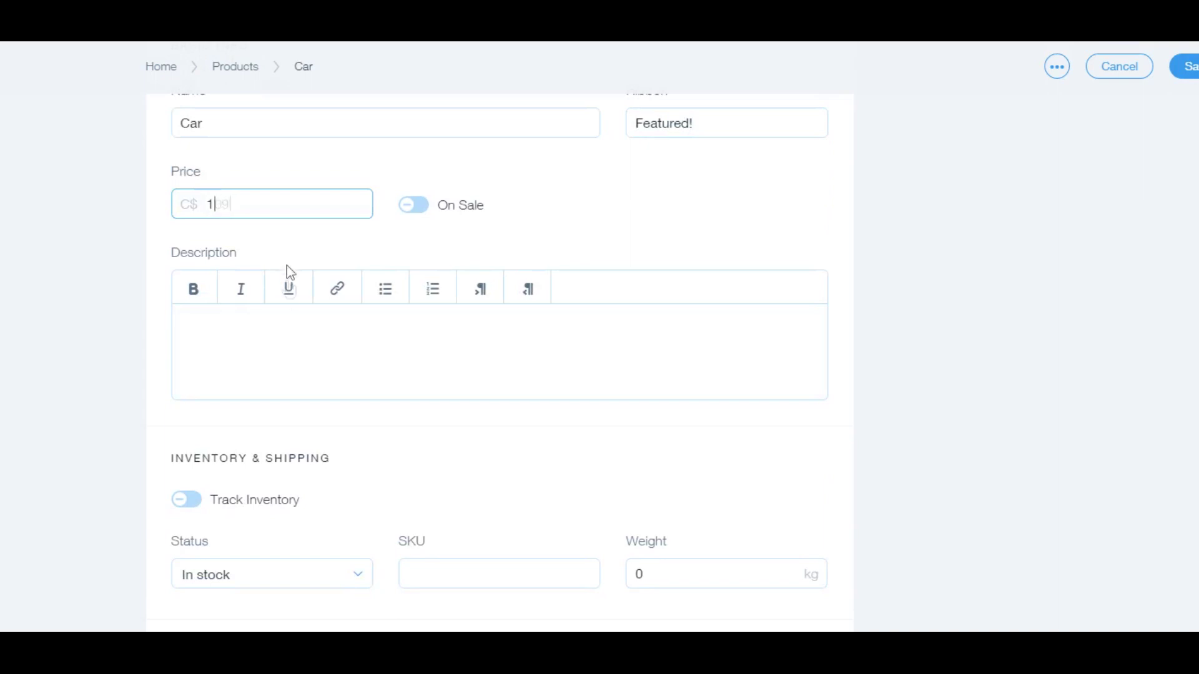
pyautogui.write('09')
pyautogui.press('BackSpace')
pyautogui.click(291, 323)
pyautogui.write('Ca')
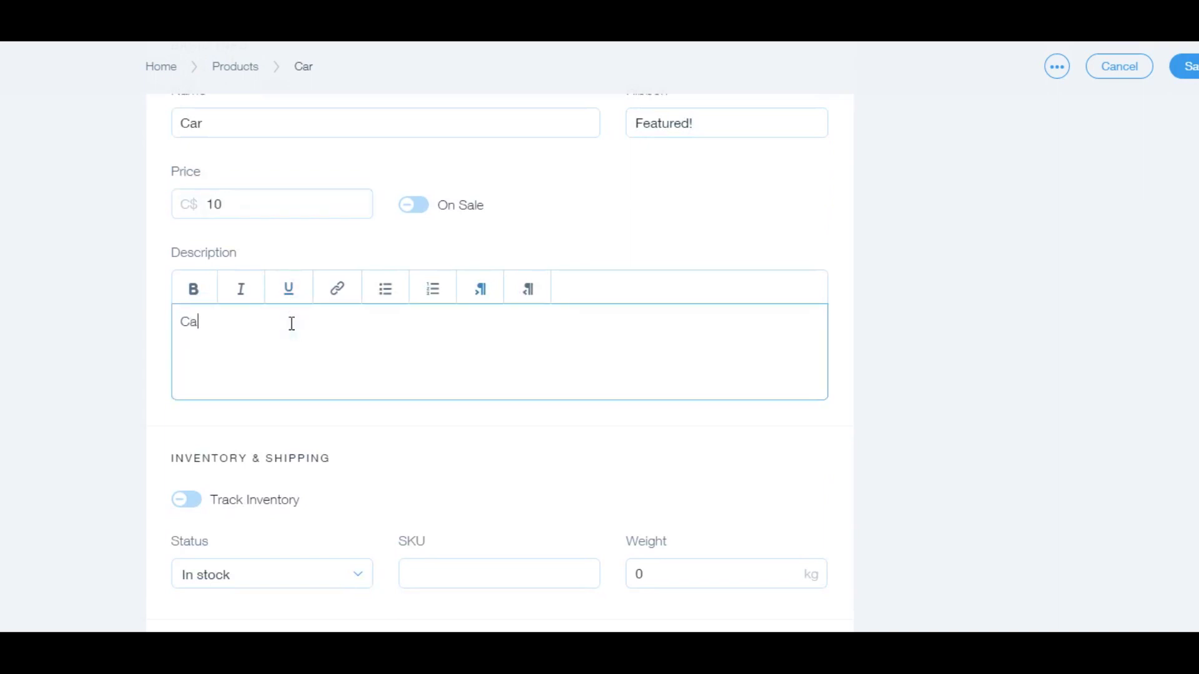
pyautogui.write('r!')
# Step: Leave inventory untracked with stock In stock, then review the SKU and weight fields
pyautogui.scroll(-2, 372, 487)
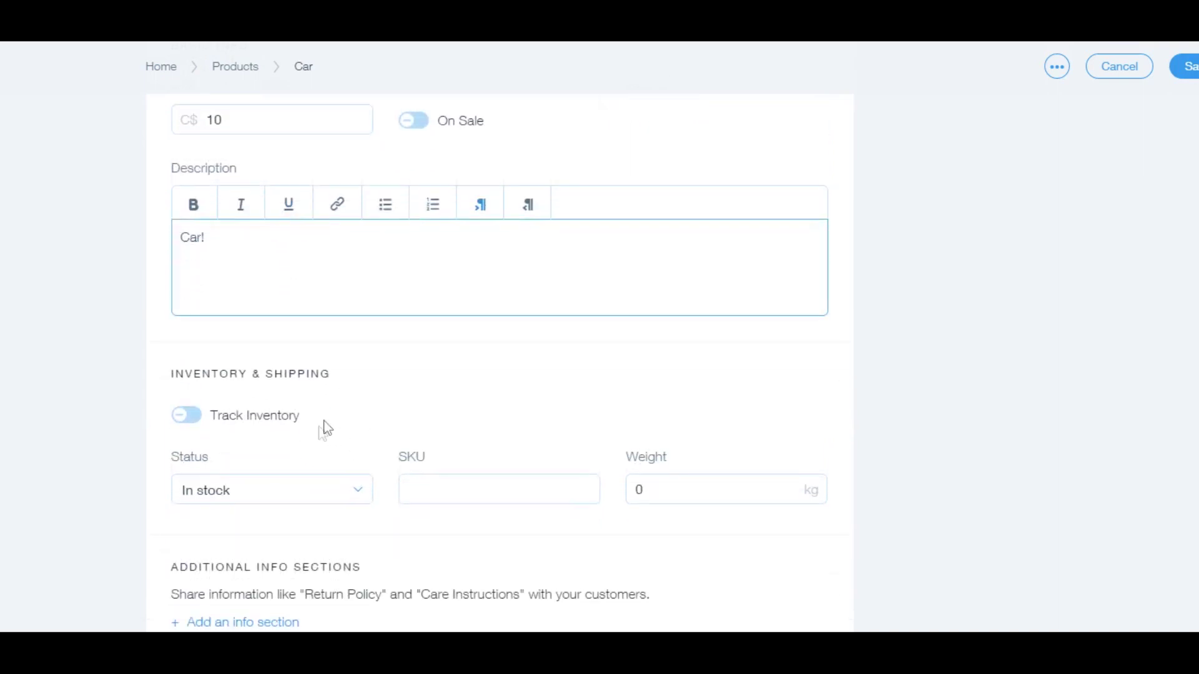
pyautogui.click(170, 413)
pyautogui.click(169, 414)
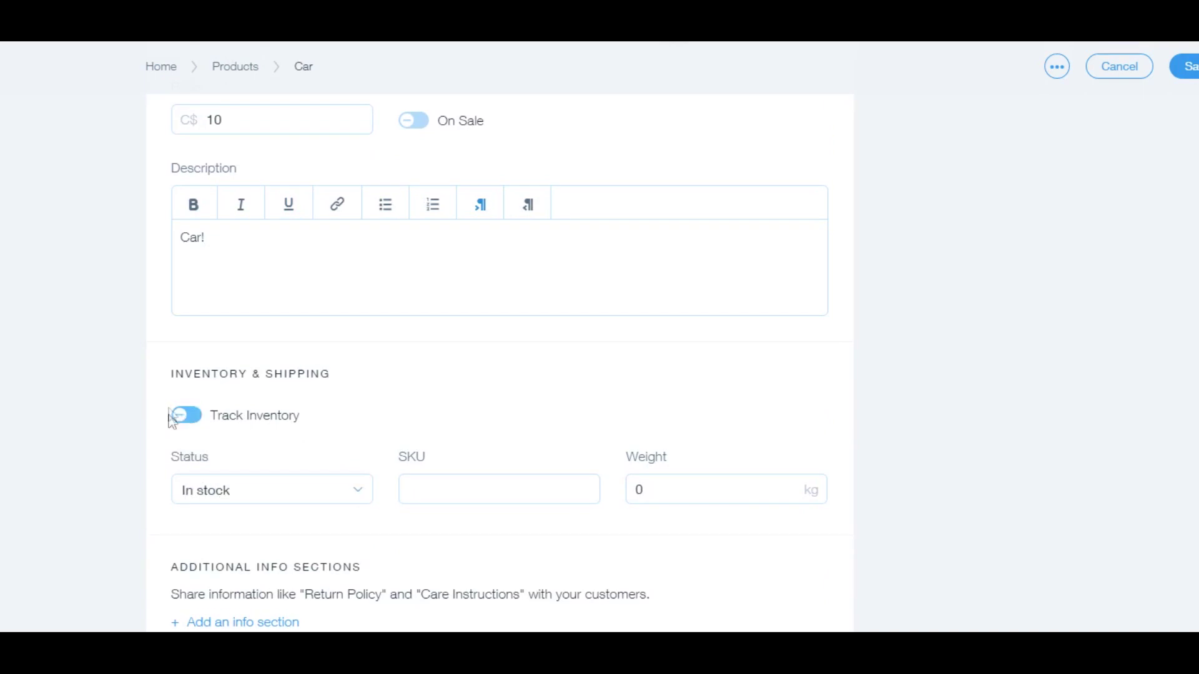
pyautogui.scroll(-2, 238, 423)
pyautogui.click(265, 409)
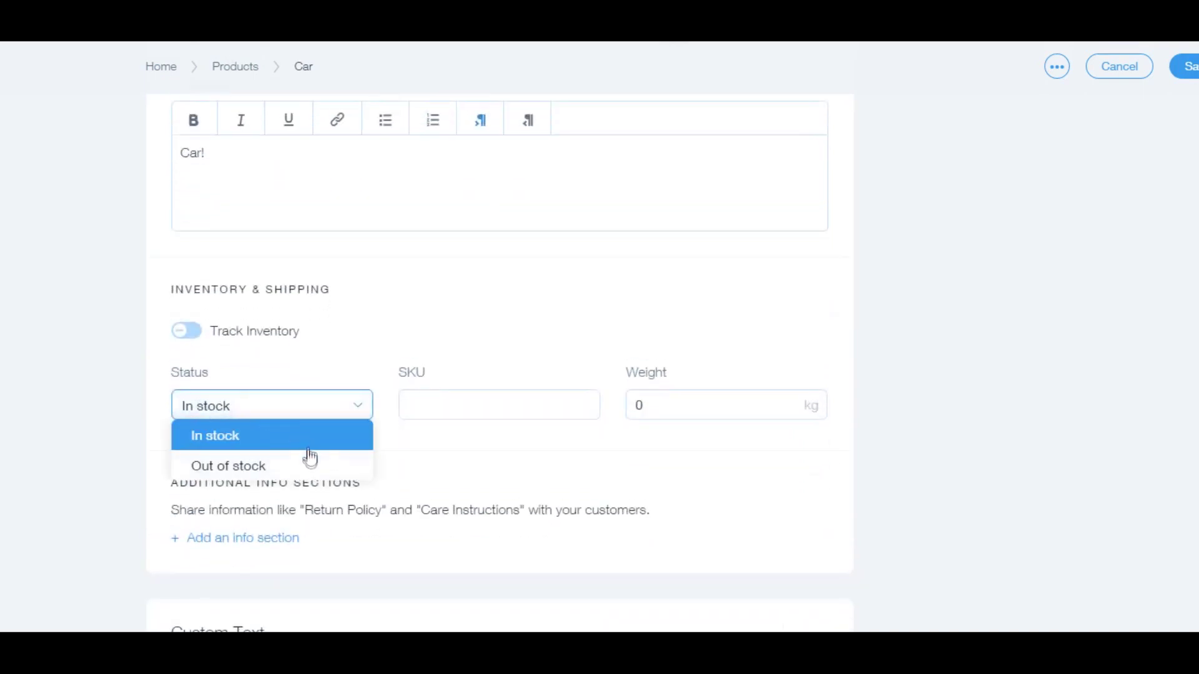
pyautogui.click(301, 445)
pyautogui.click(490, 411)
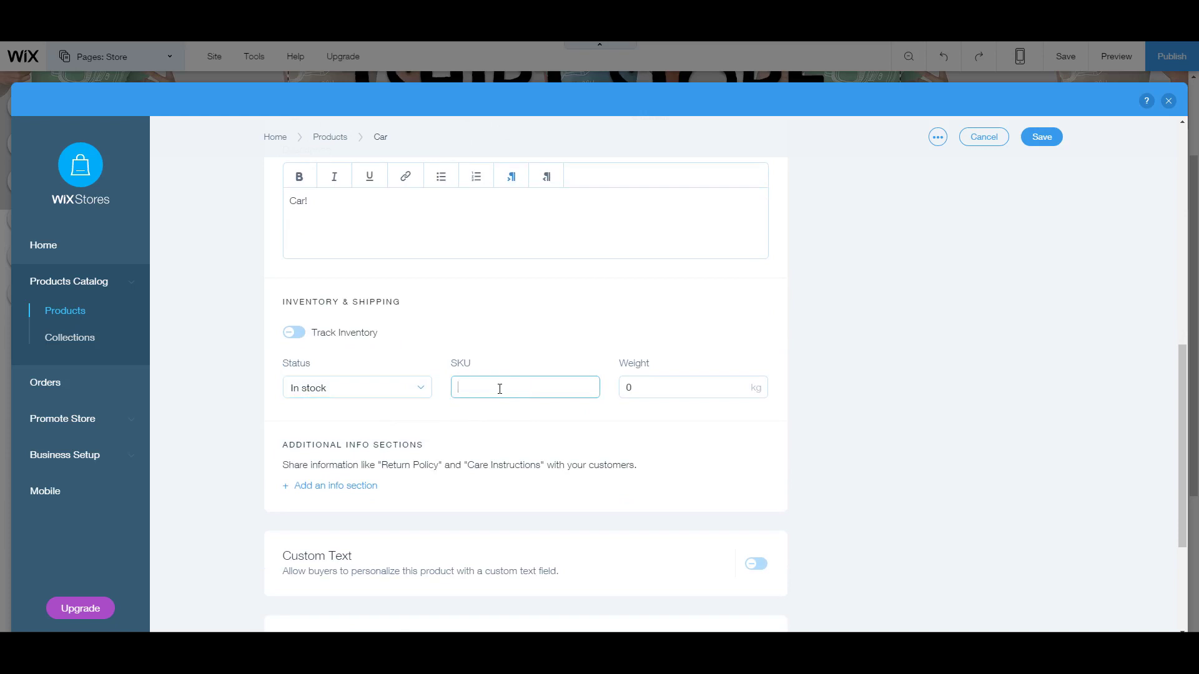
pyautogui.scroll(-2, 499, 389)
pyautogui.click(661, 266)
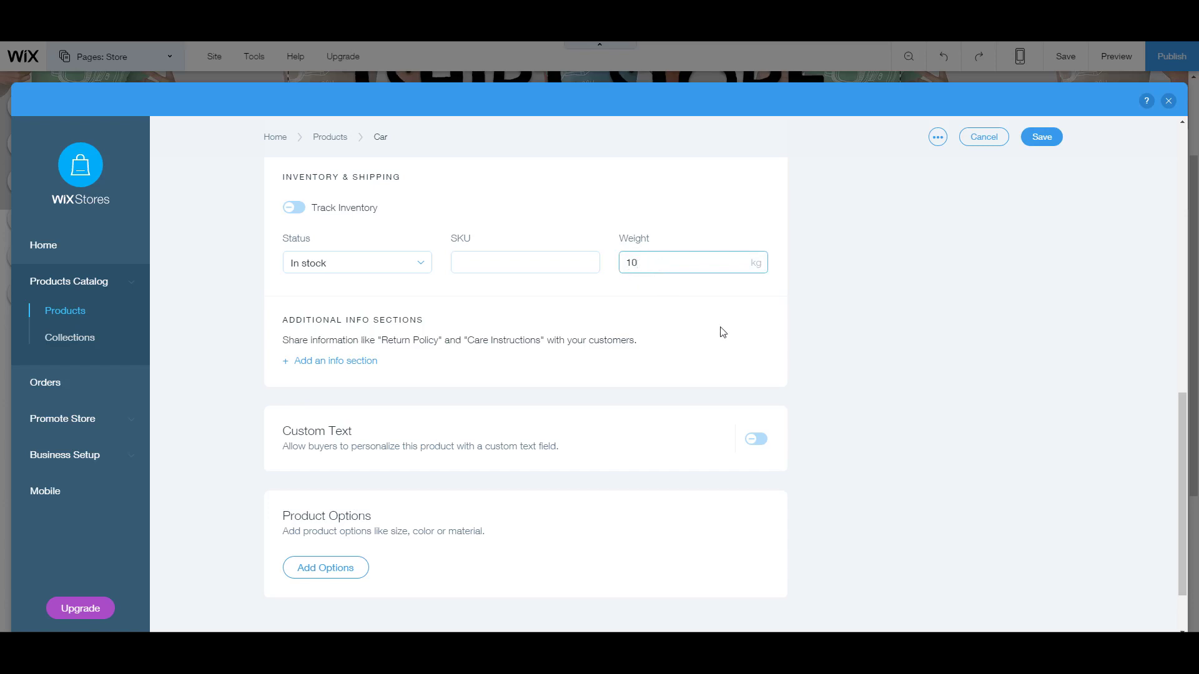
pyautogui.scroll(-1, 404, 389)
pyautogui.scroll(9, 554, 388)
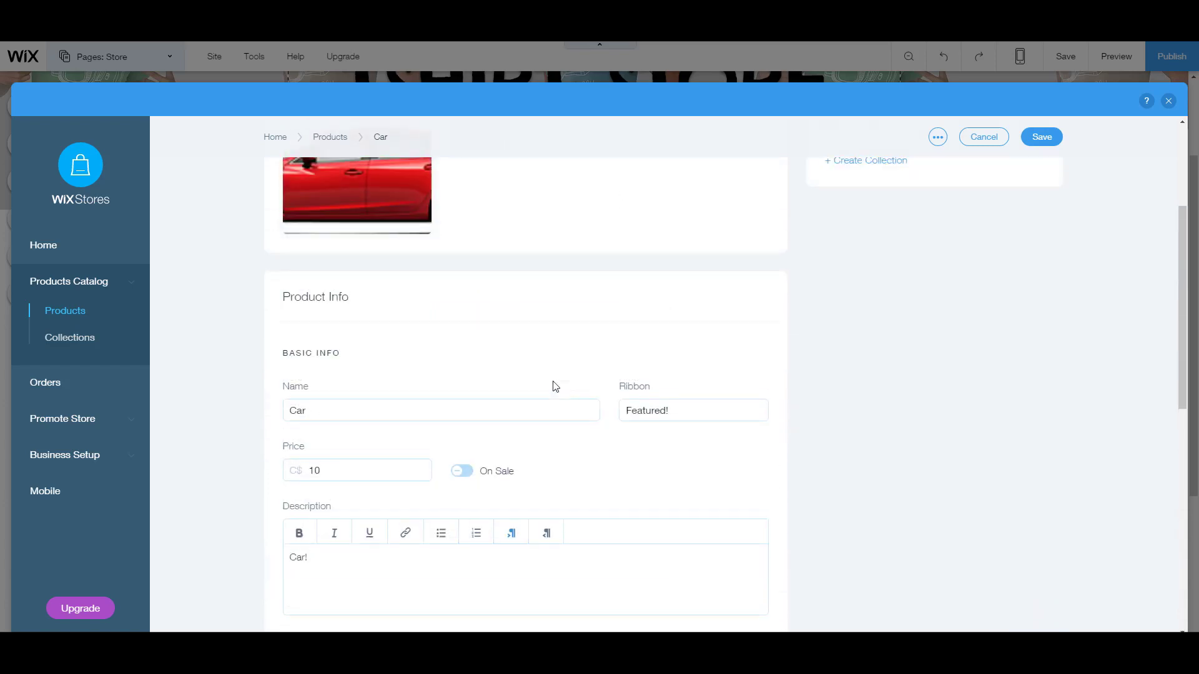
pyautogui.scroll(3, 543, 375)
pyautogui.scroll(-10, 999, 325)
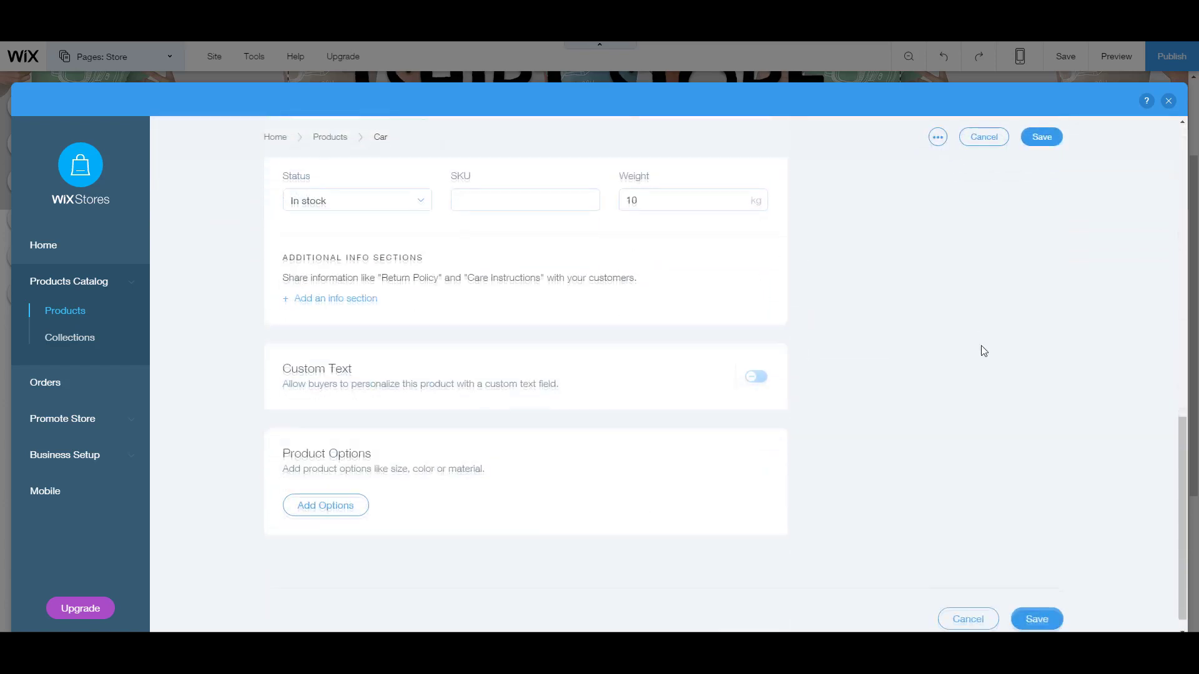
# Step: Save the Car product and confirm it heads the 13-product list at C$10.00
pyautogui.click(1038, 139)
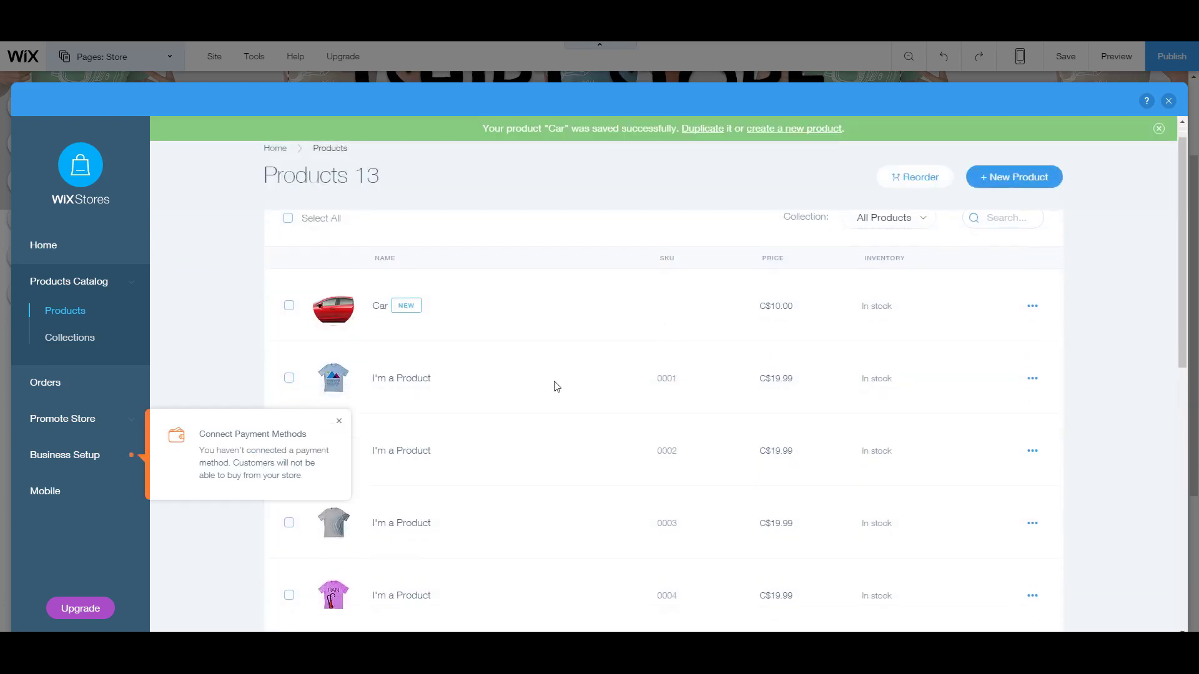
pyautogui.scroll(-10, 557, 387)
pyautogui.scroll(8, 477, 500)
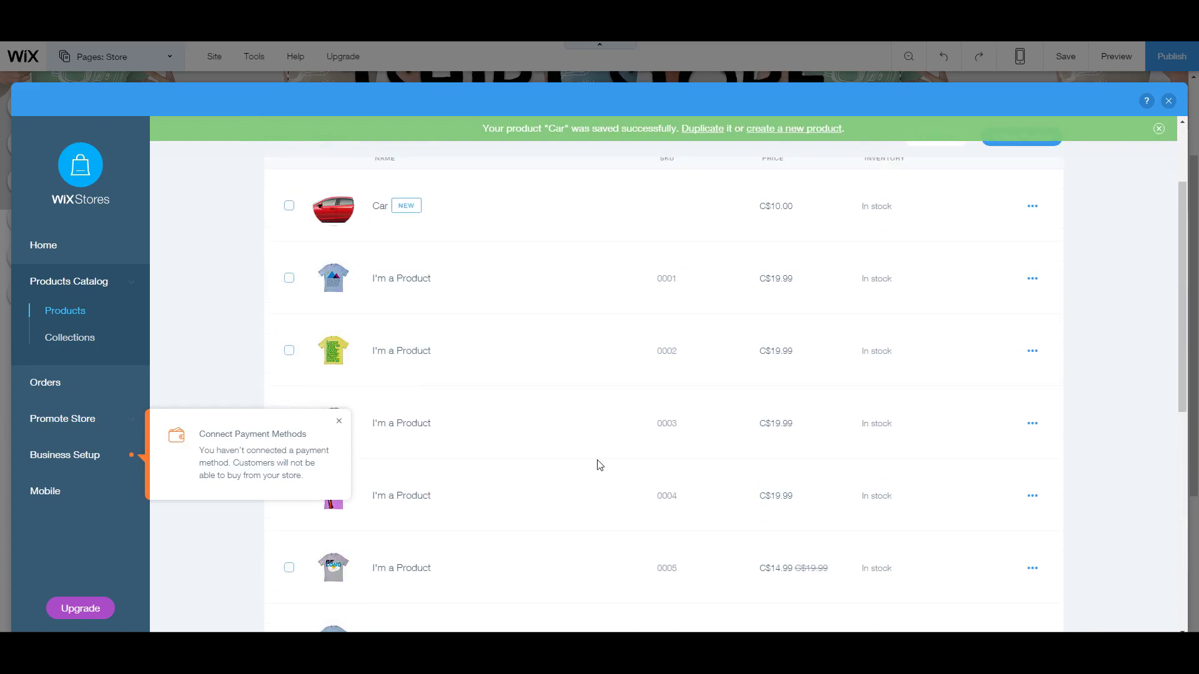
pyautogui.scroll(2, 599, 465)
pyautogui.scroll(-4, 599, 466)
pyautogui.scroll(2, 599, 465)
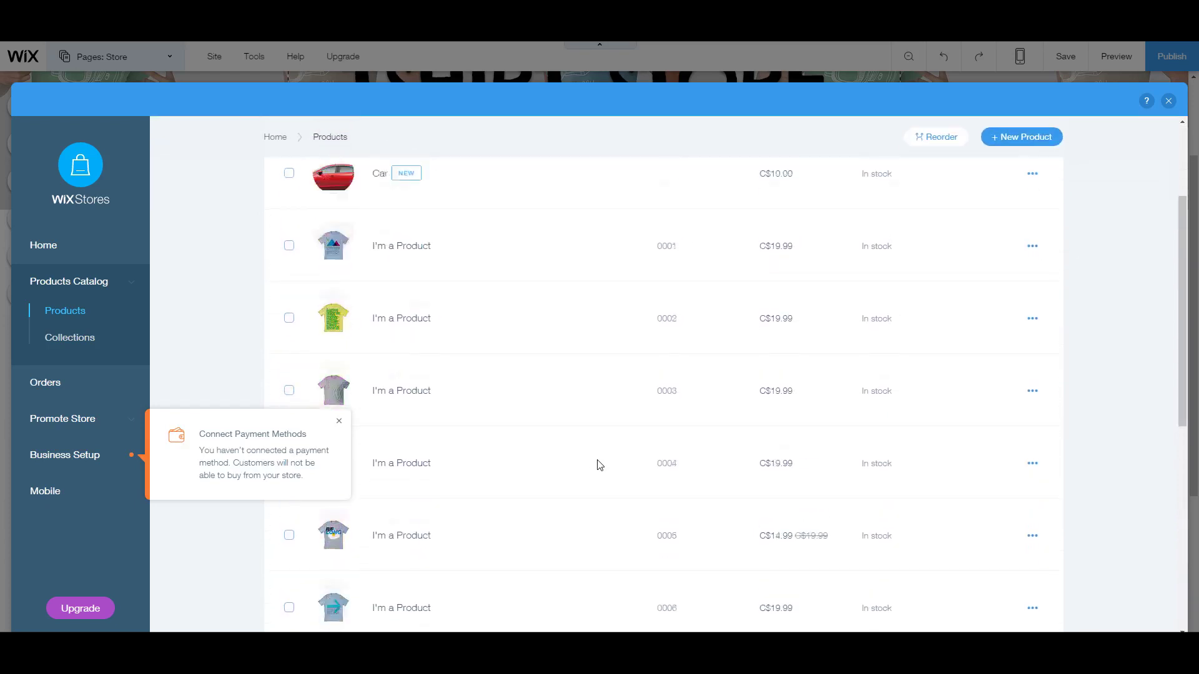
pyautogui.scroll(-3, 599, 465)
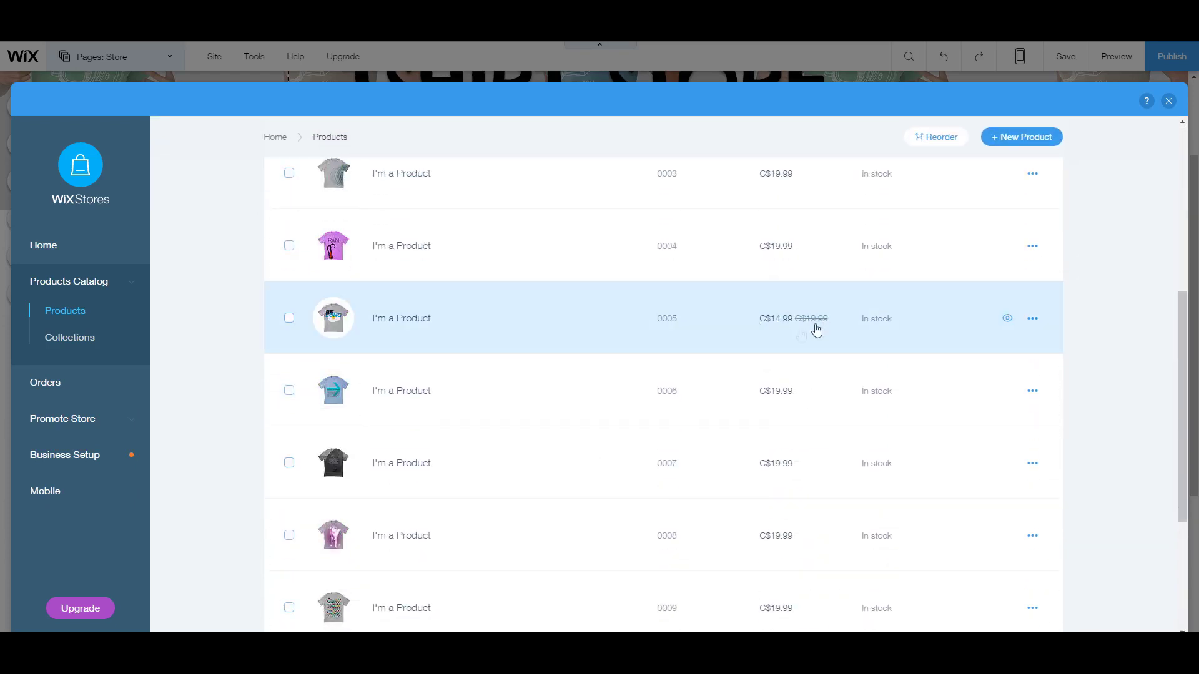
pyautogui.scroll(3, 811, 281)
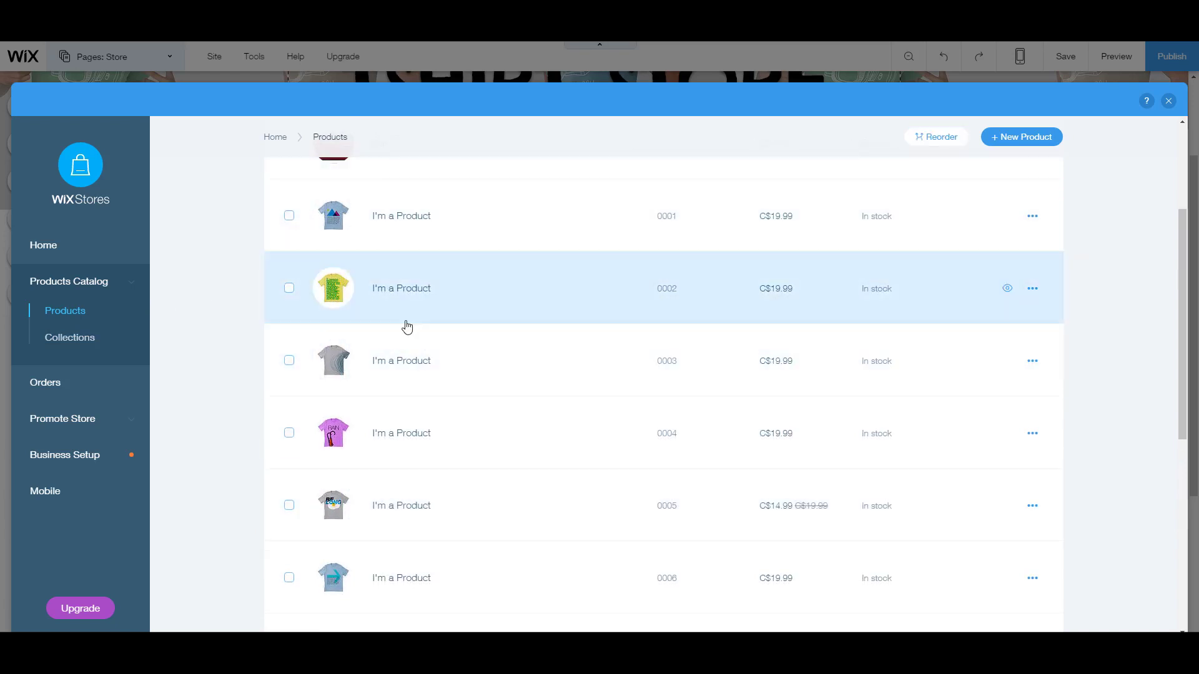
# Step: Create the empty collection Collection1, highlight part of its title, then view Orders
pyautogui.click(77, 339)
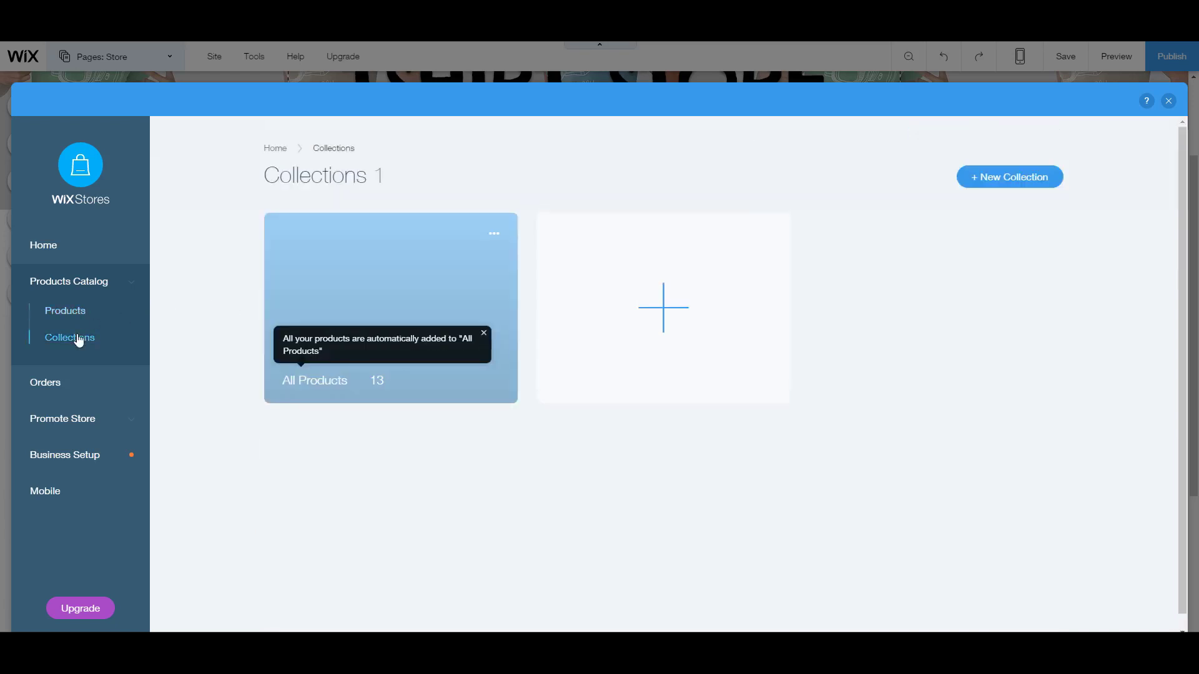
pyautogui.click(695, 313)
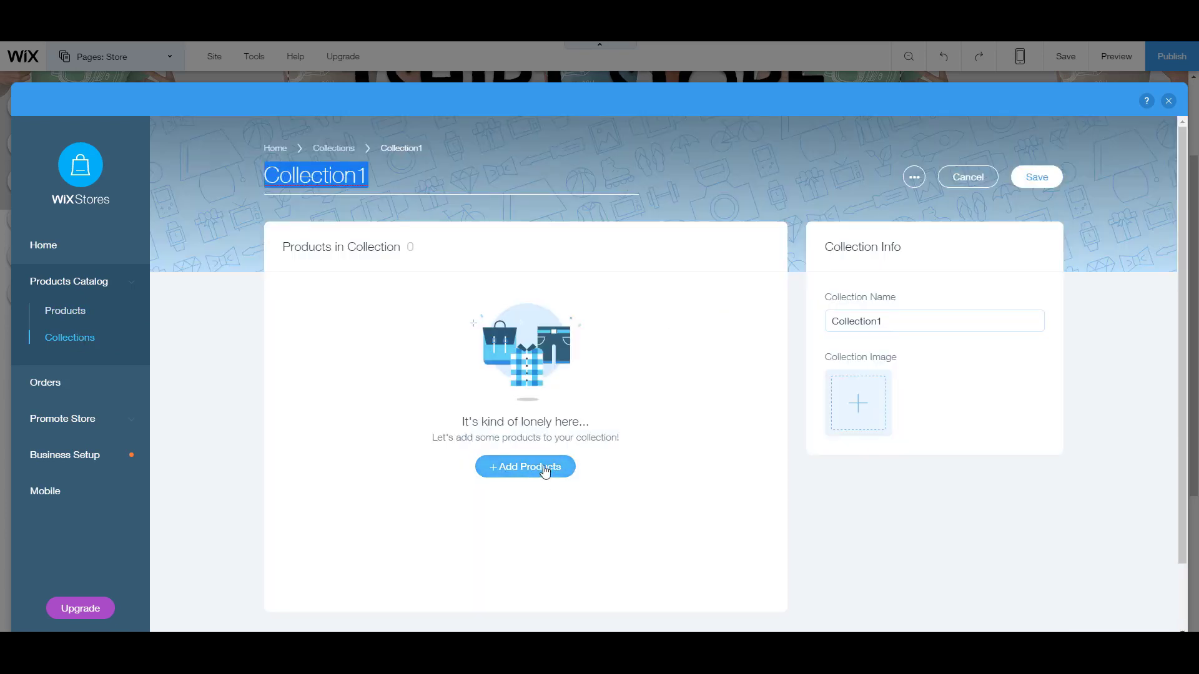
pyautogui.moveTo(368, 176); pyautogui.dragTo(290, 188)
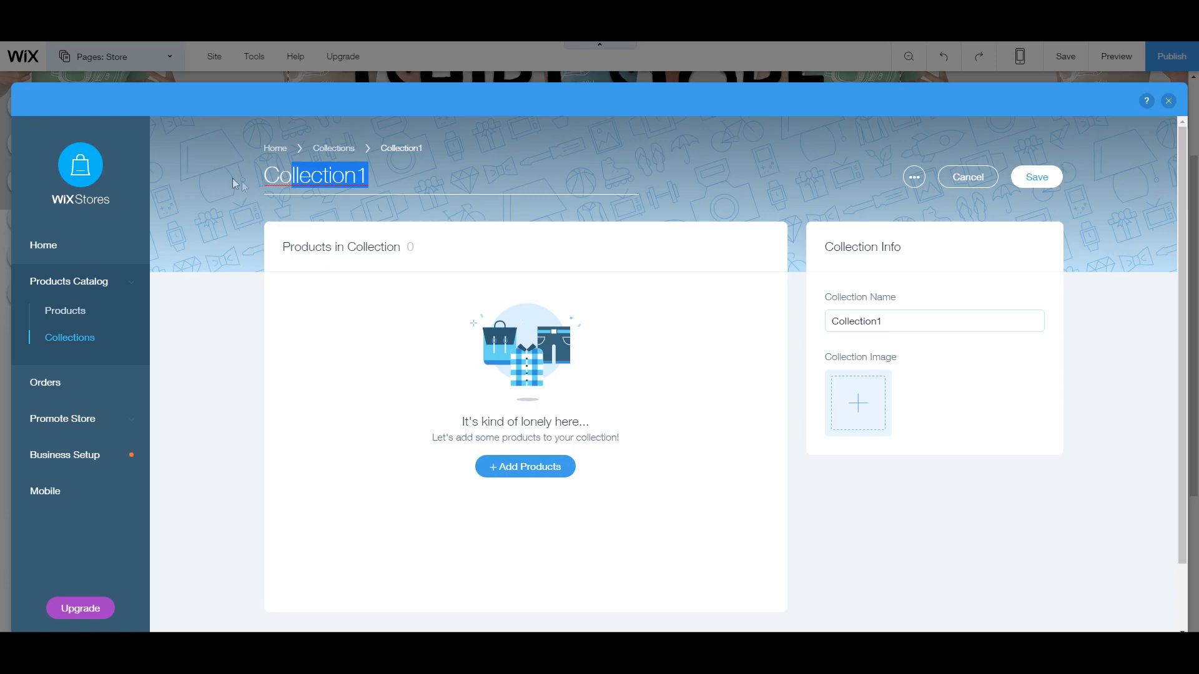
pyautogui.click(91, 383)
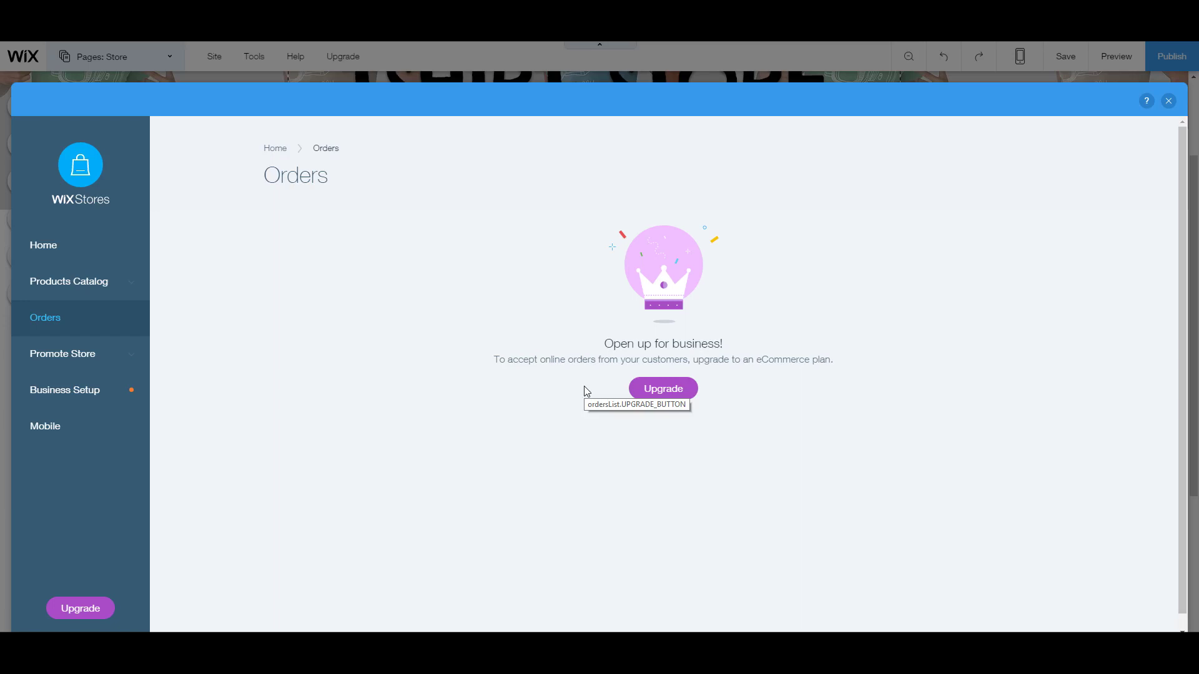
# Step: Browse the Promote Store, Business Setup and Payments pages, then close the store dashboard
pyautogui.click(111, 357)
pyautogui.click(109, 459)
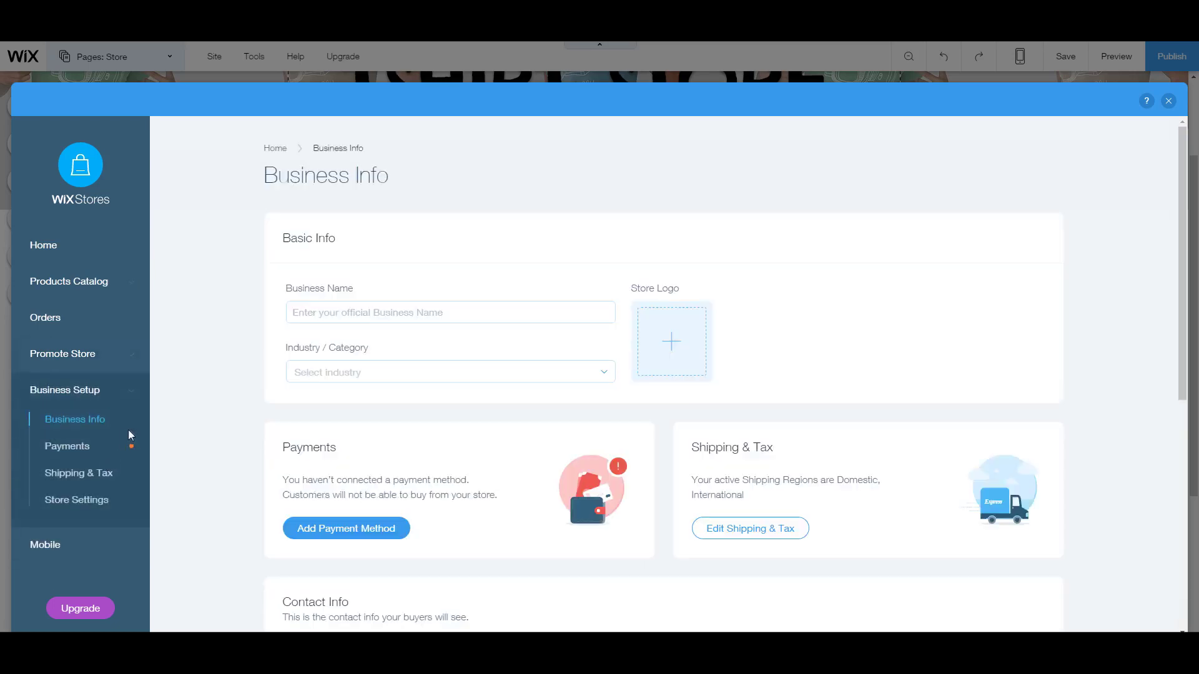
pyautogui.scroll(-3, 398, 465)
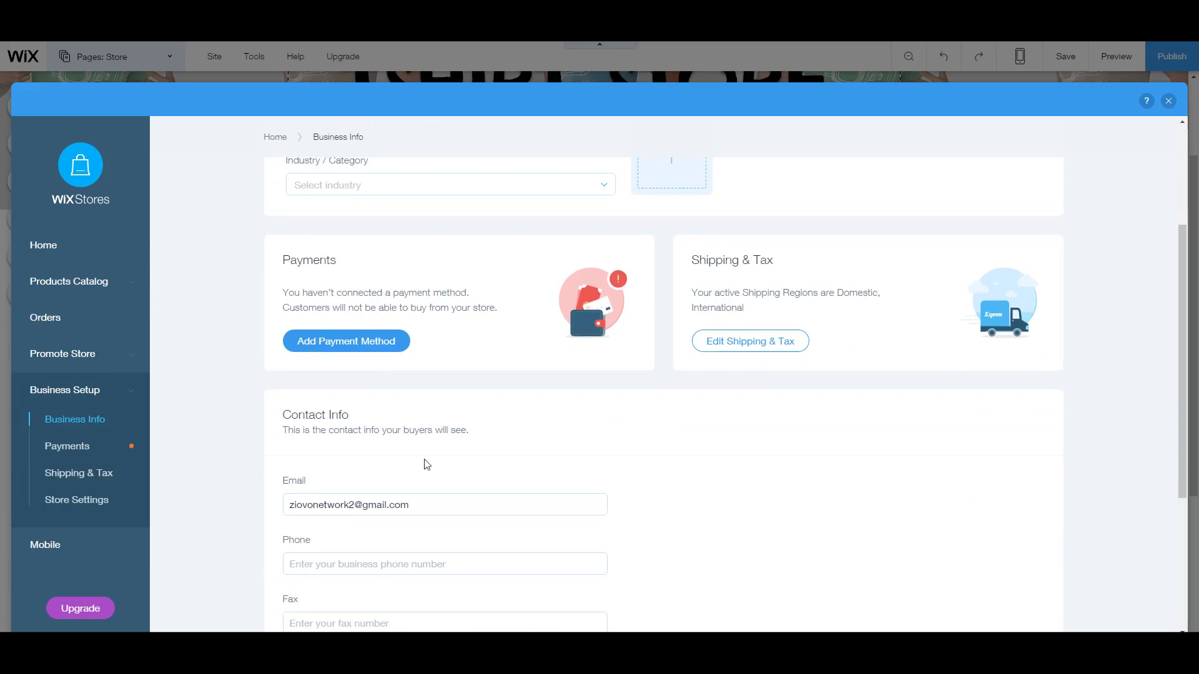
pyautogui.scroll(-4, 424, 463)
pyautogui.scroll(5, 423, 463)
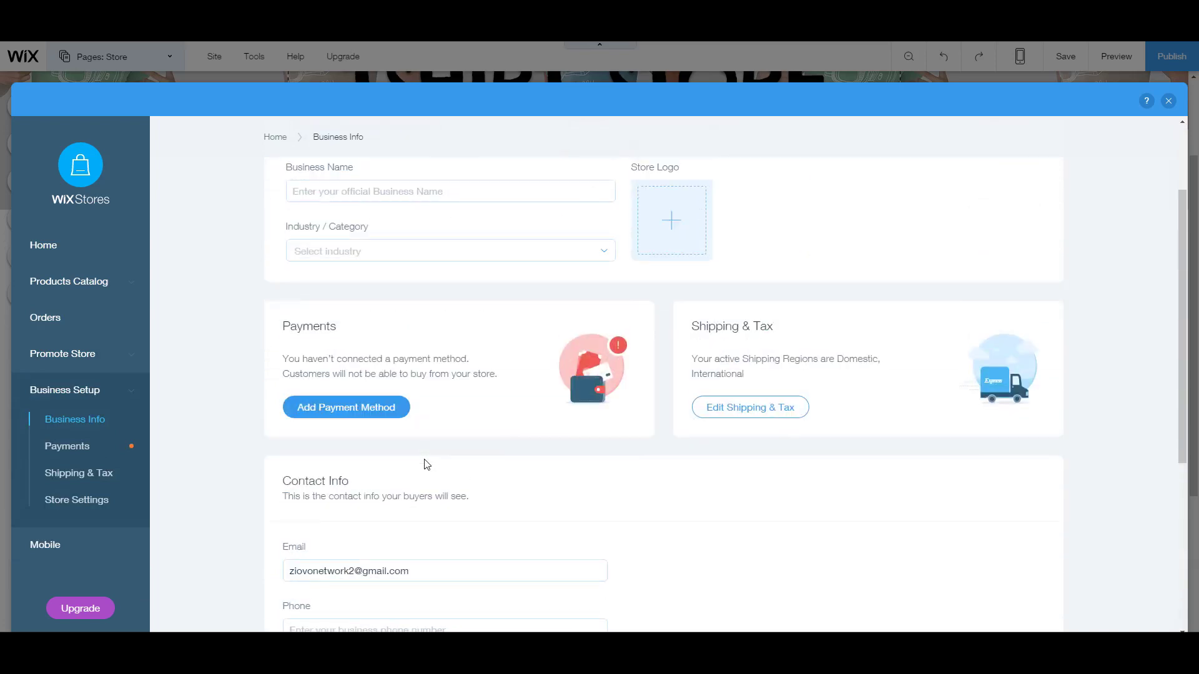
pyautogui.click(365, 414)
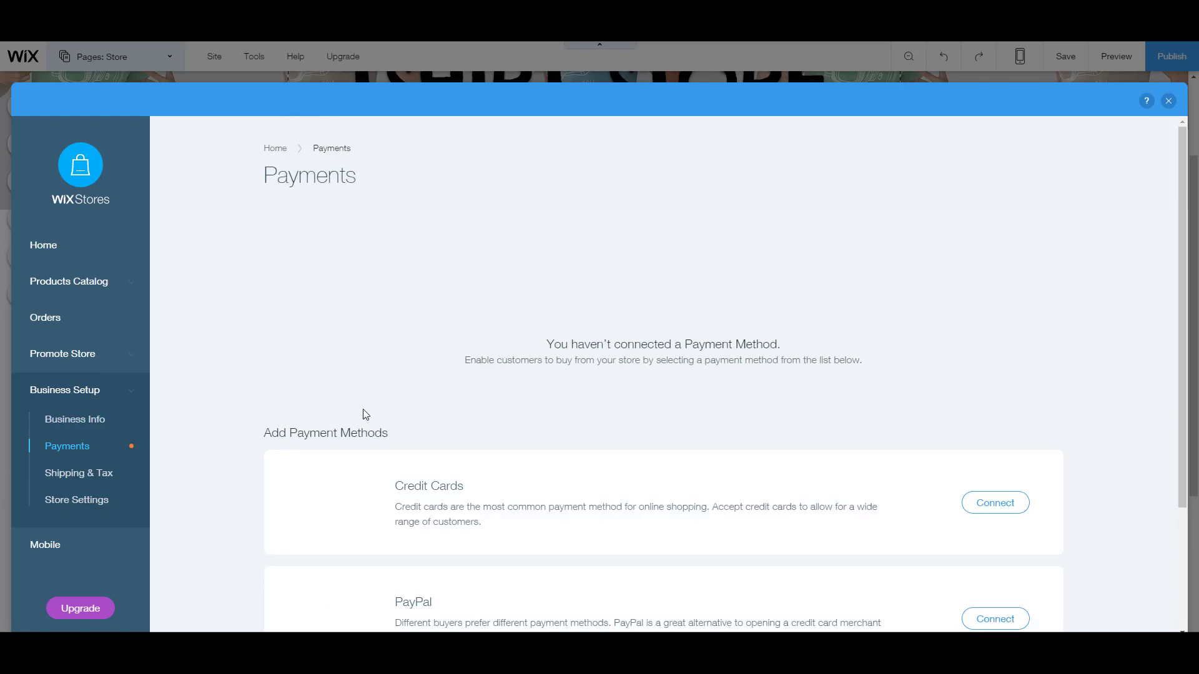
pyautogui.scroll(-3, 477, 442)
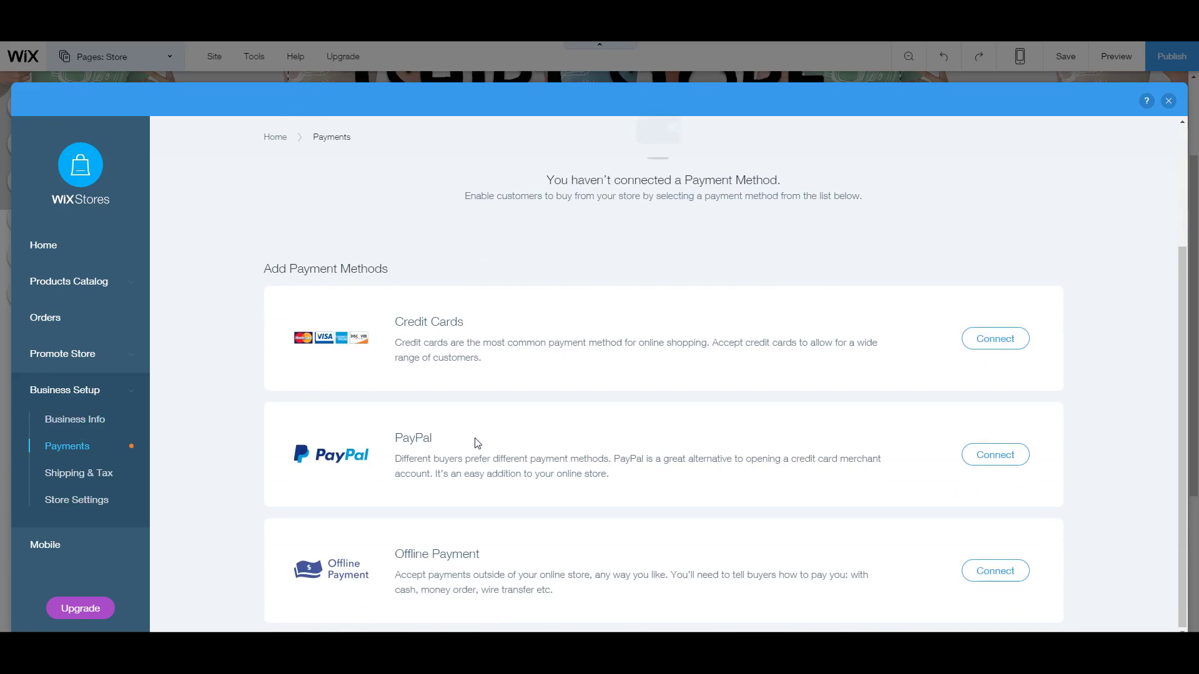
pyautogui.click(1169, 101)
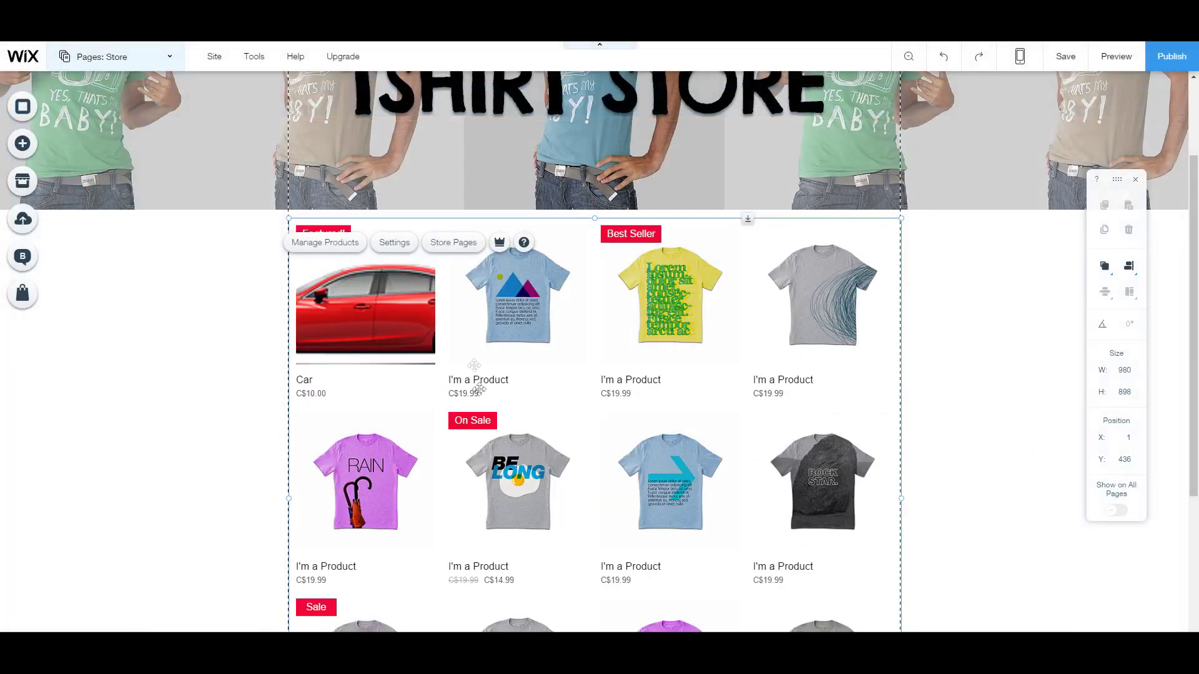
# Step: Save the site with Car first at C$10.00 and dismiss the saved confirmation
pyautogui.scroll(-1, 432, 329)
pyautogui.scroll(-4, 549, 325)
pyautogui.scroll(7, 565, 396)
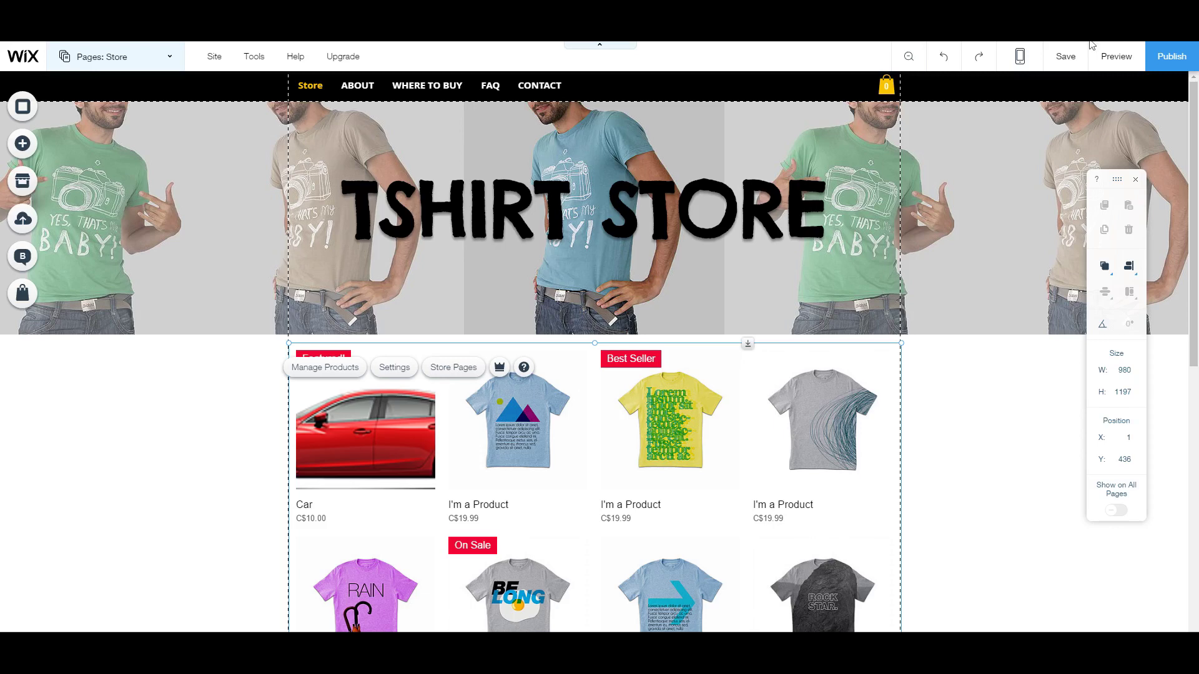
pyautogui.click(1057, 65)
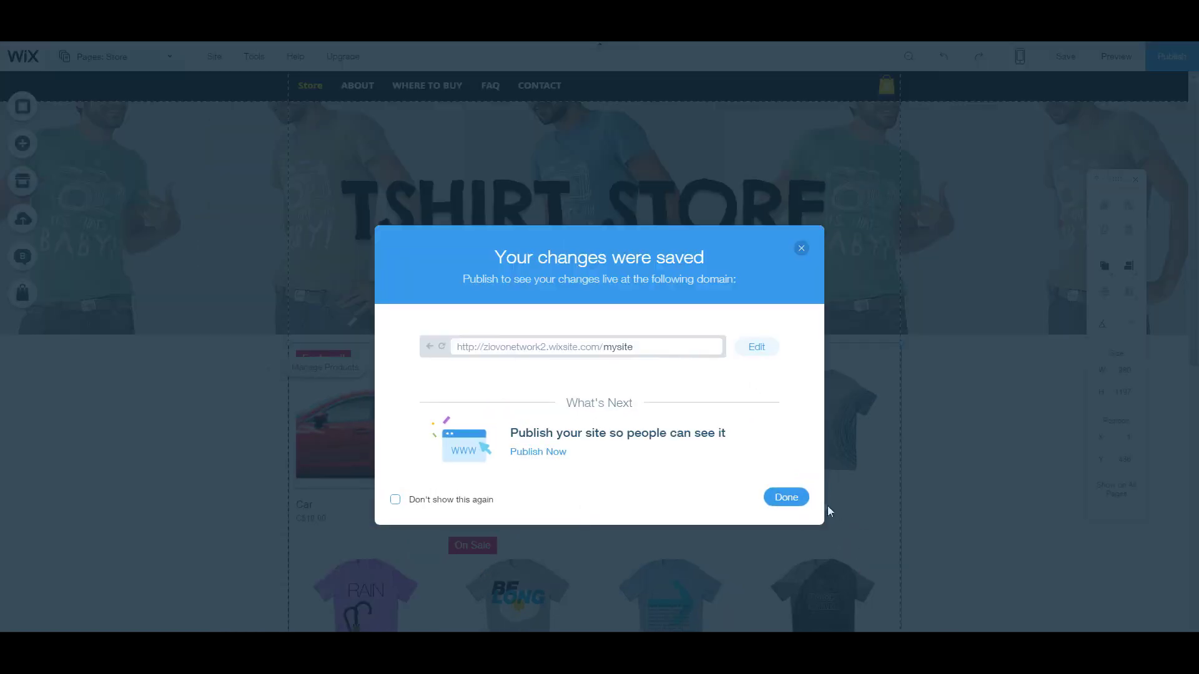
pyautogui.click(822, 489)
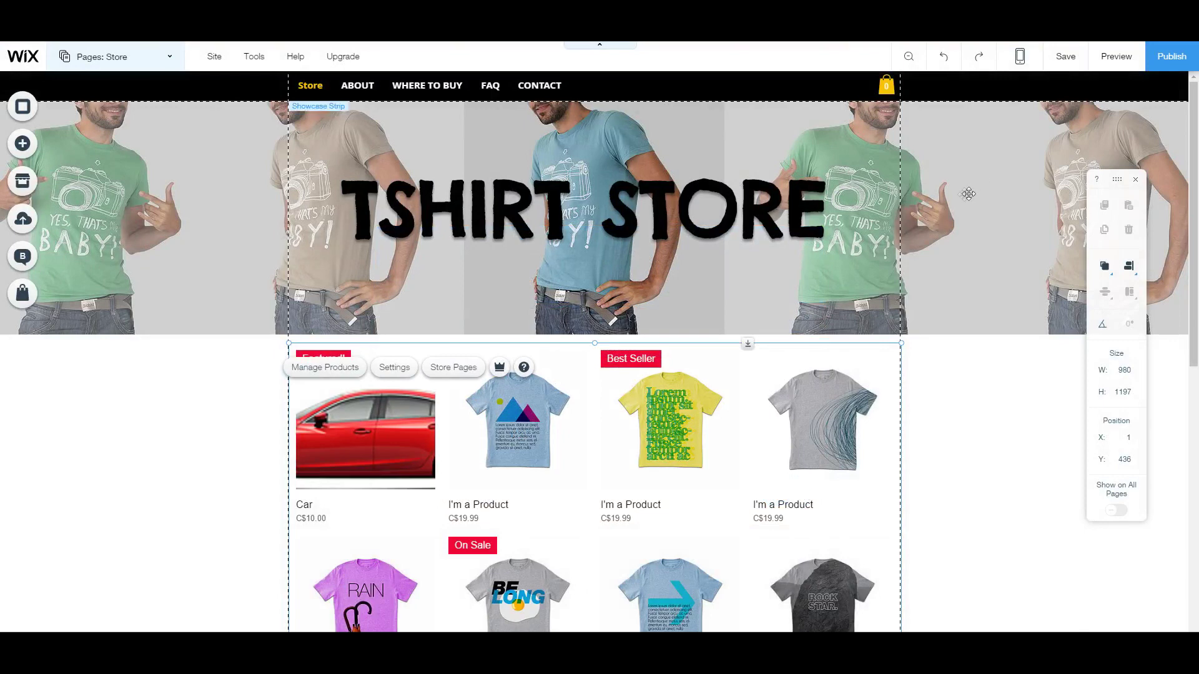
pyautogui.moveTo(1022, 58)
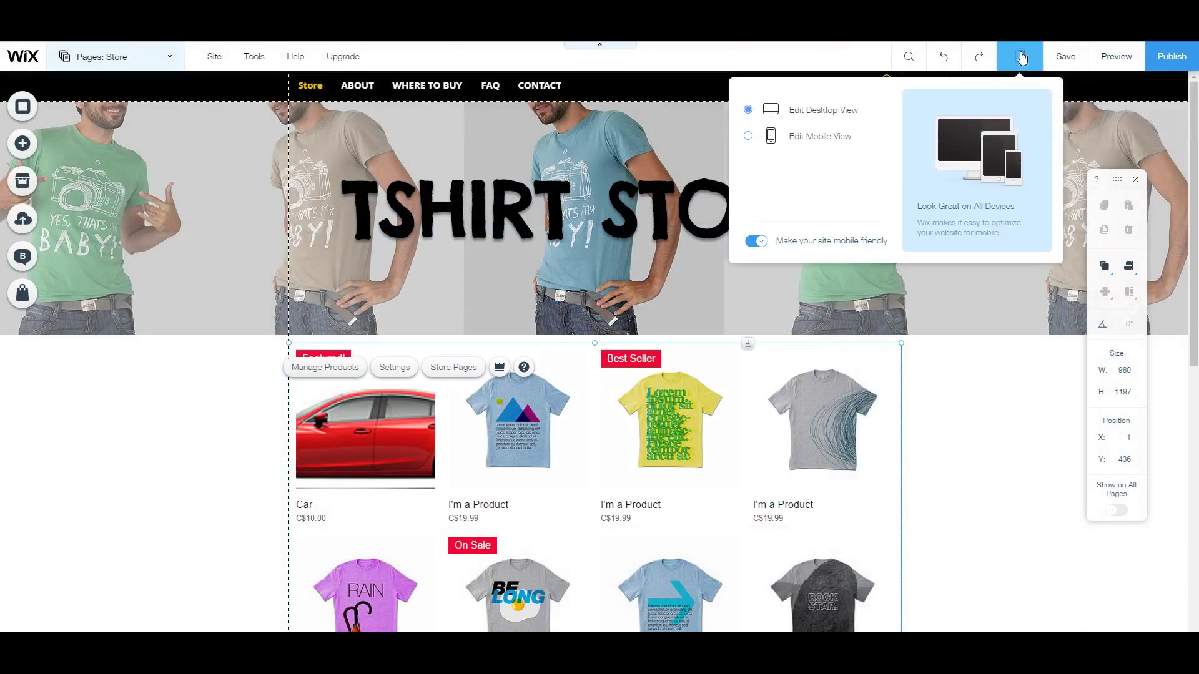
# Step: Switch to the Store page's mobile view, check it, then publish the site
pyautogui.click(773, 139)
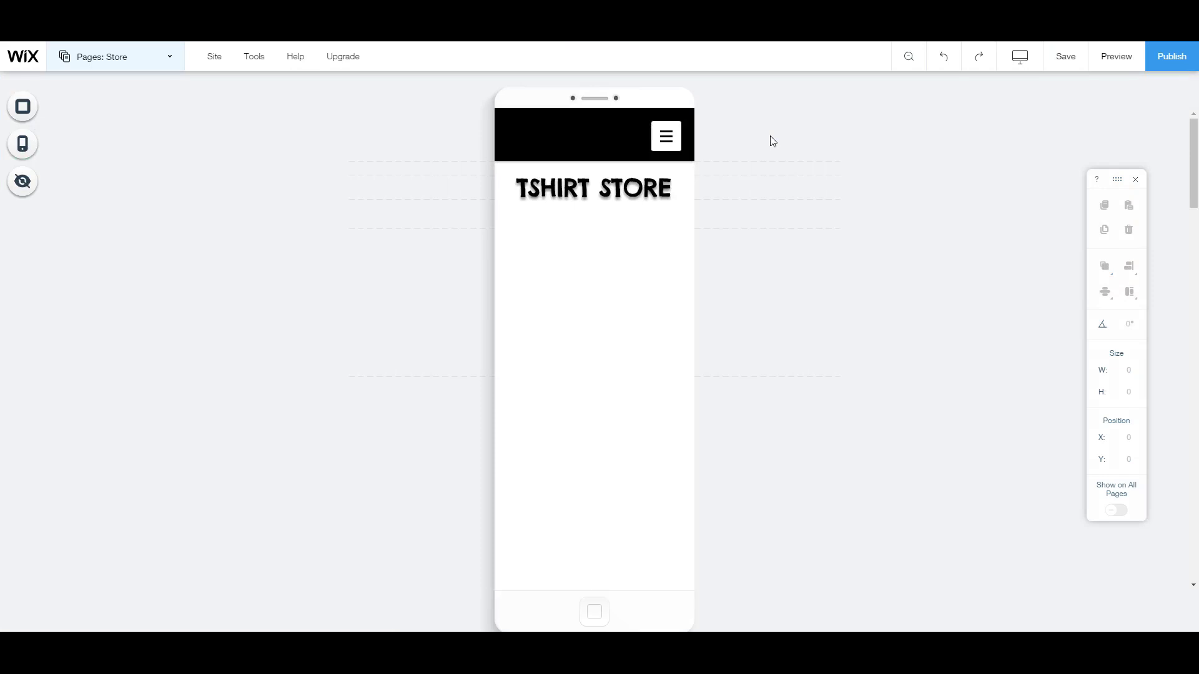
pyautogui.scroll(-2, 585, 412)
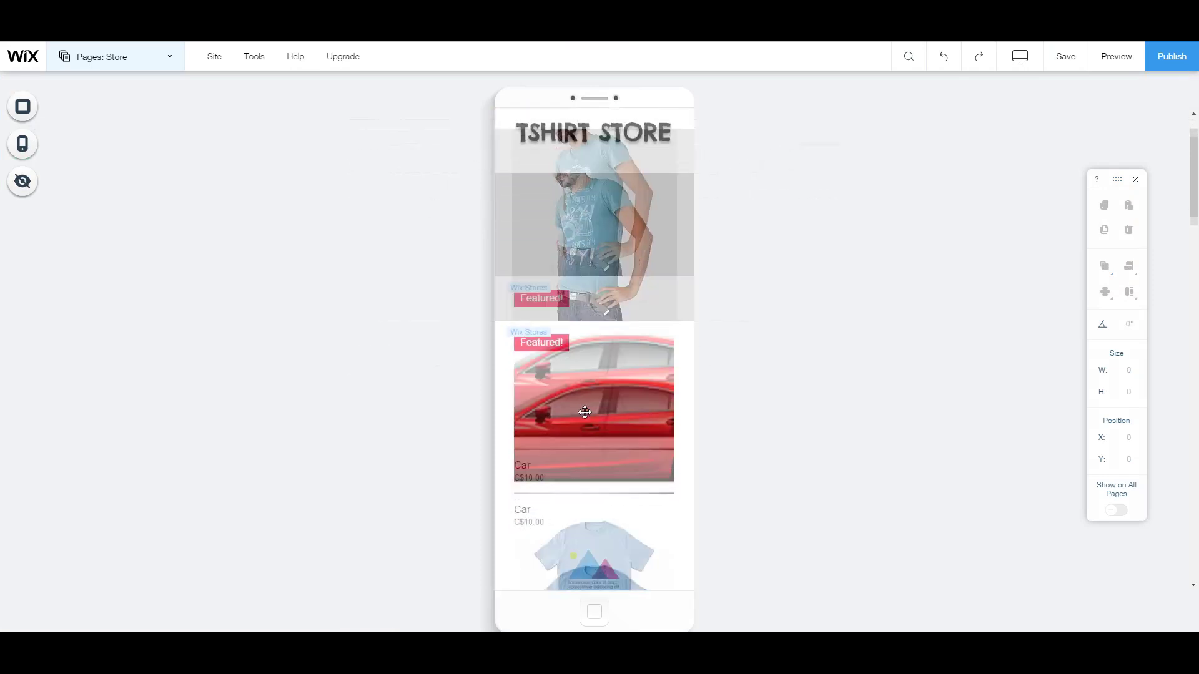
pyautogui.scroll(2, 584, 412)
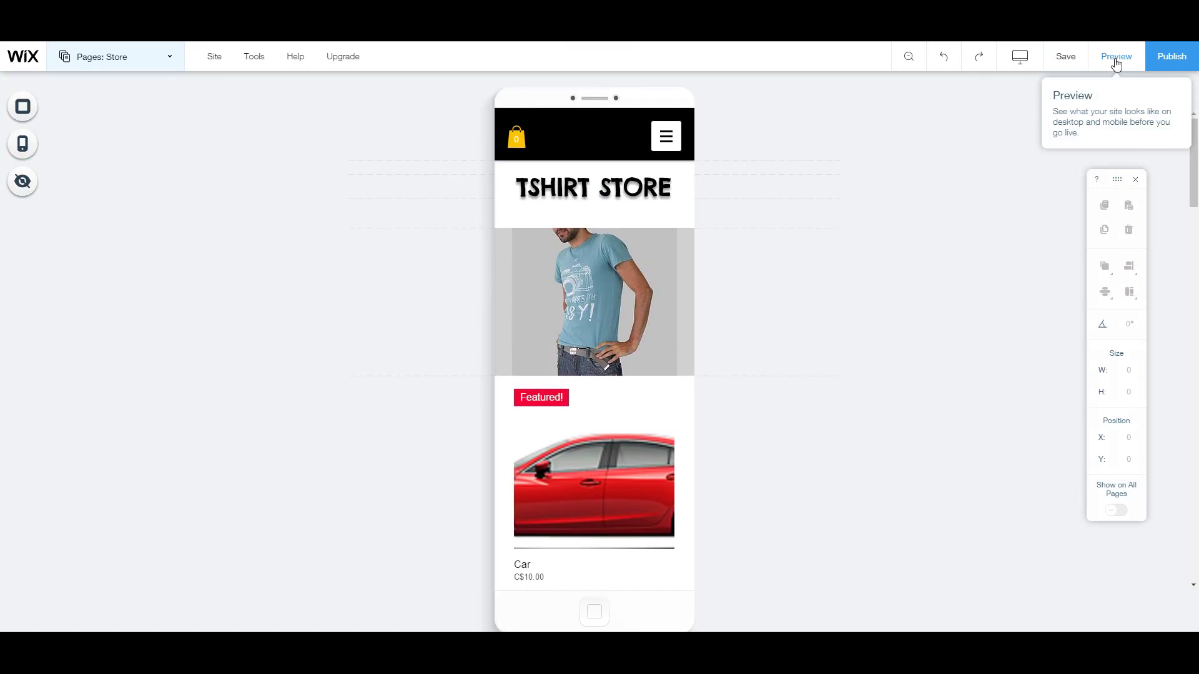
pyautogui.click(1162, 58)
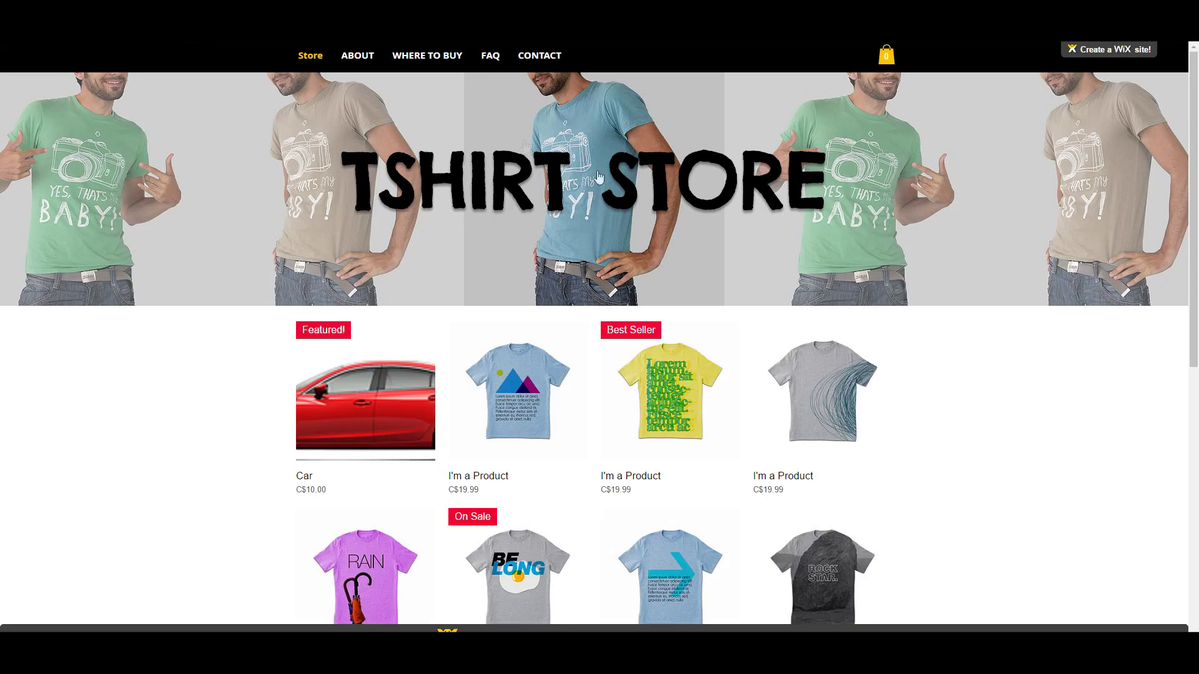
# Step: Scroll the live store's gallery to check the Featured! Car at C$10.00
pyautogui.scroll(-3, 758, 288)
pyautogui.scroll(-5, 758, 289)
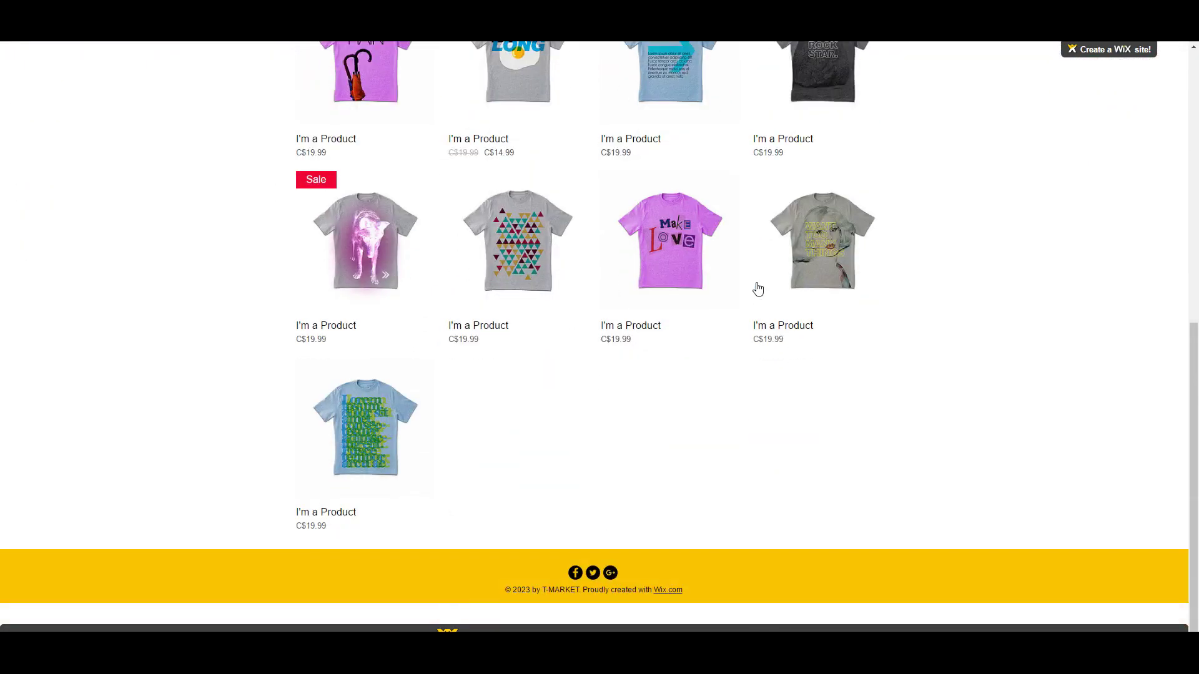
pyautogui.scroll(10, 753, 282)
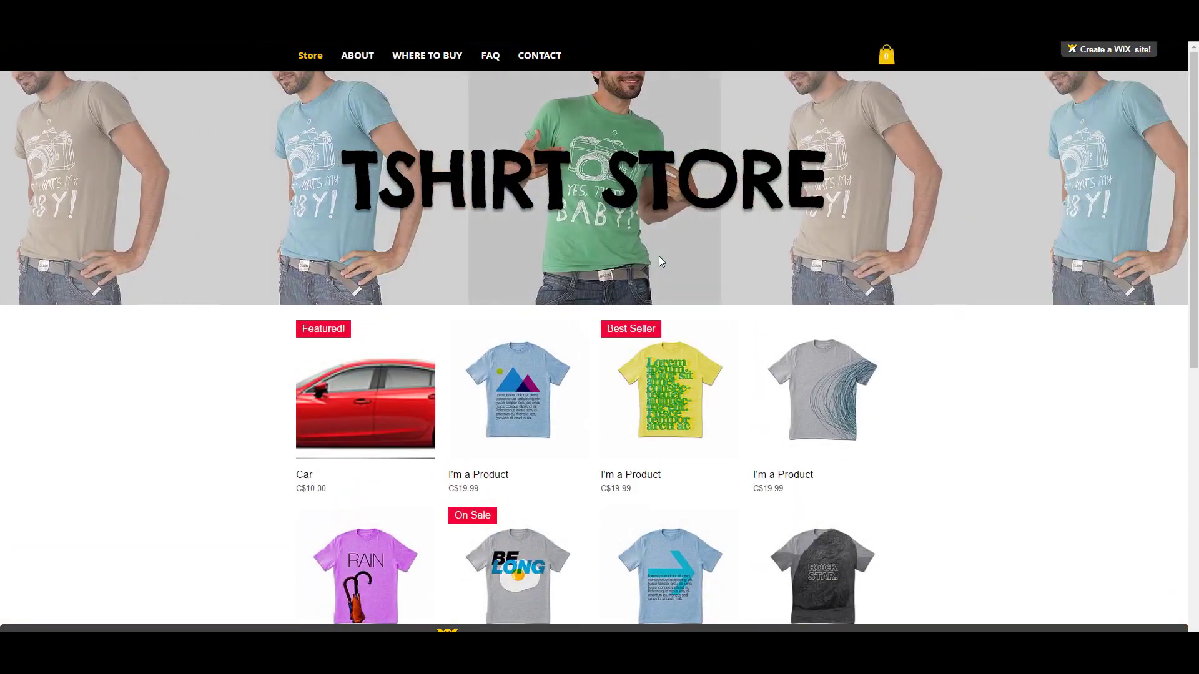